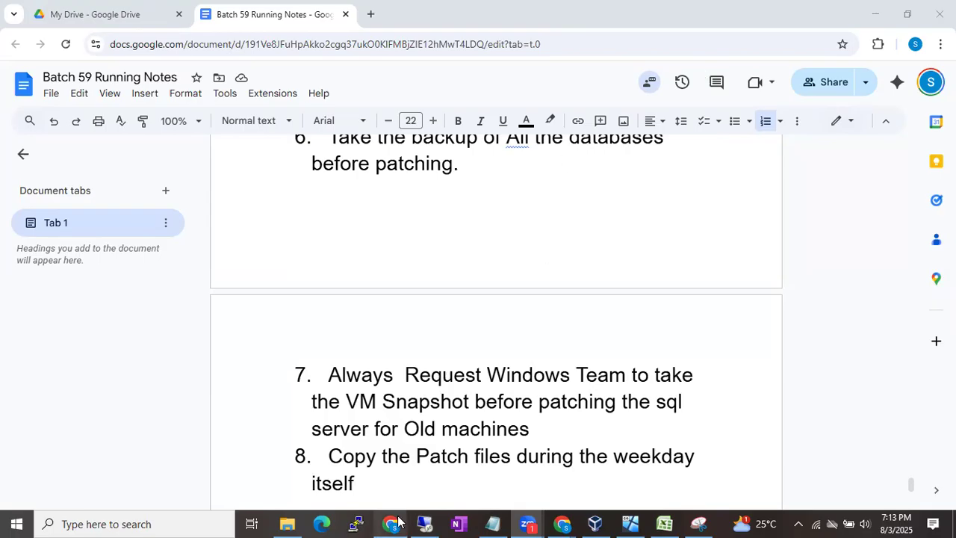
- Switch from the Google Docs patching notes to the remote SSMS session with the sp_addserver 'Batch59' queries
click(424, 524)
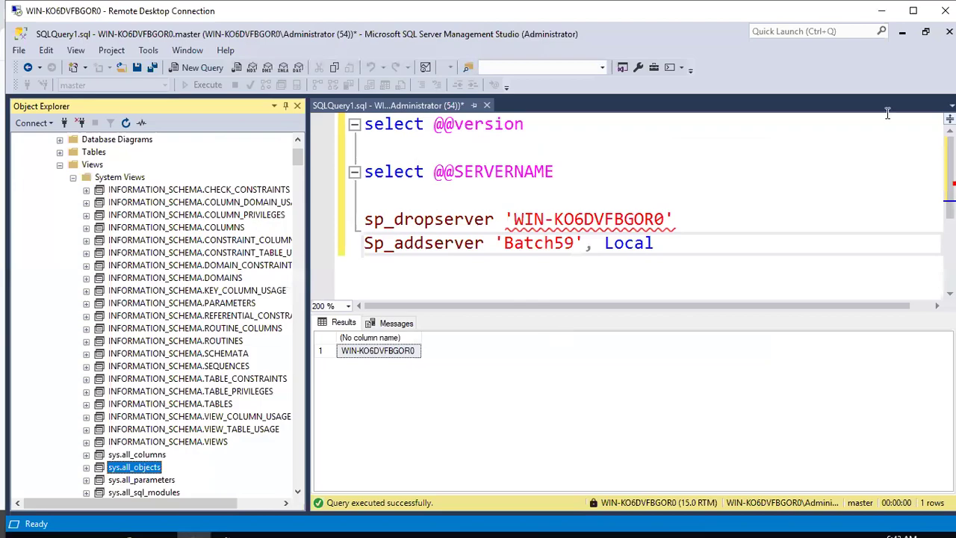
- Make the remote session full-screen and minimize SSMS to show the Services list
click(915, 11)
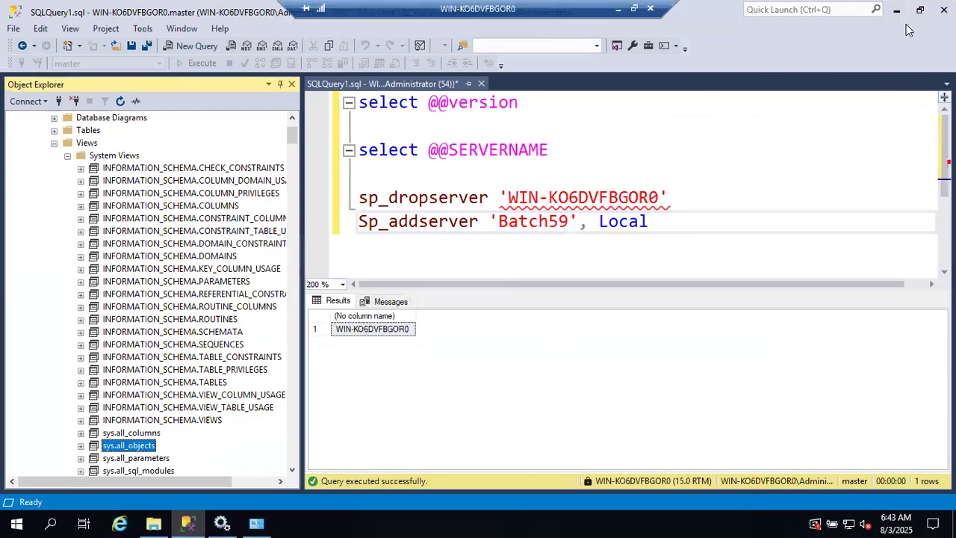
click(899, 9)
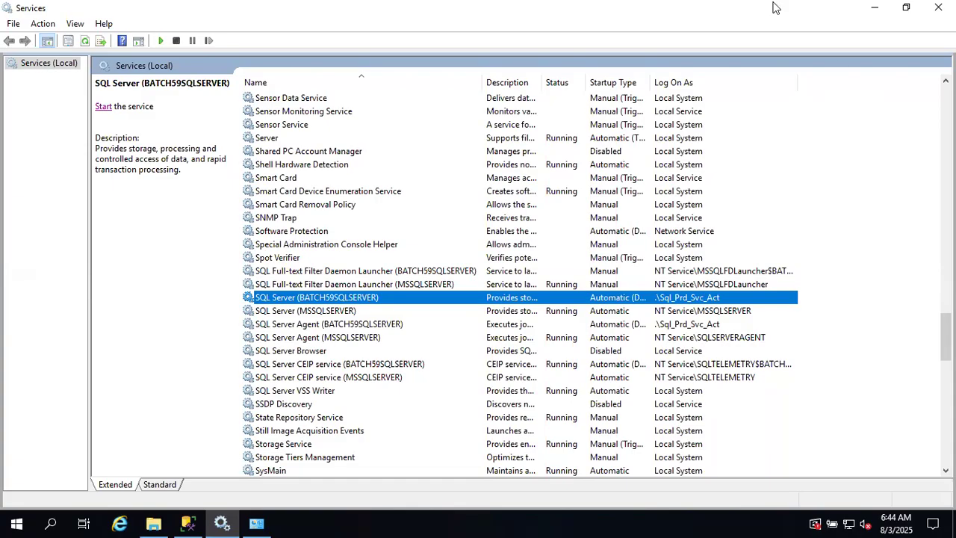
mouse_move(773, 8)
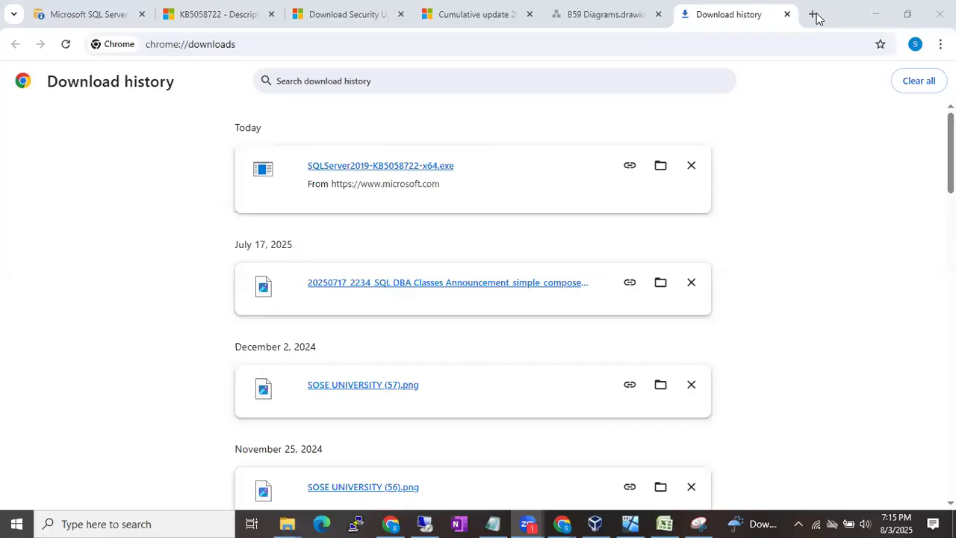
- Paste SQLServer2019-KB5058722-x64.exe onto the server's desktop, then bring SSMS back to the front
click(425, 524)
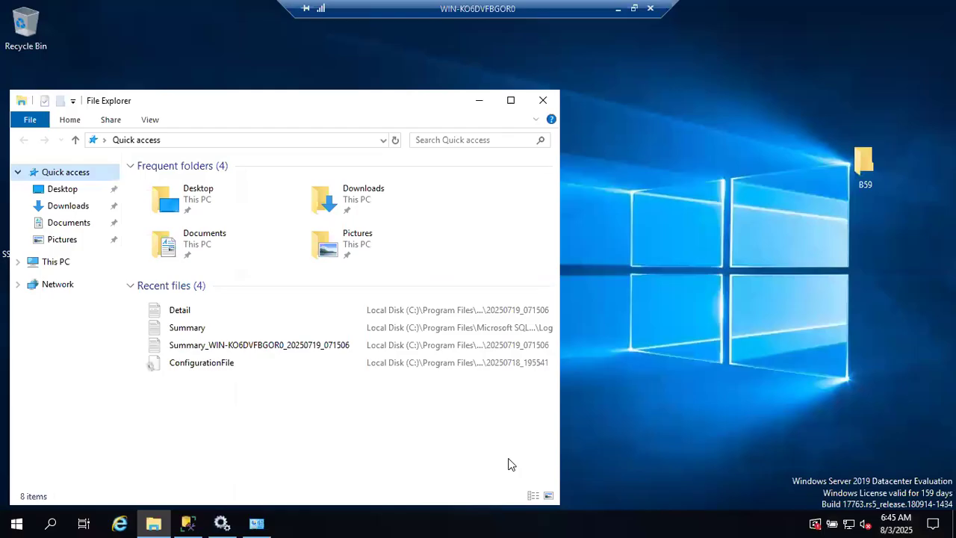
click(480, 101)
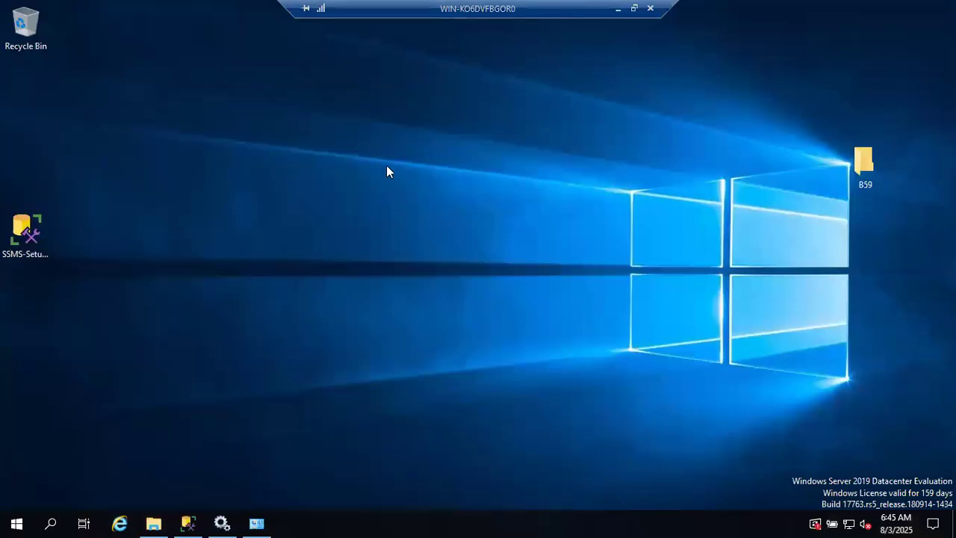
right_click(282, 232)
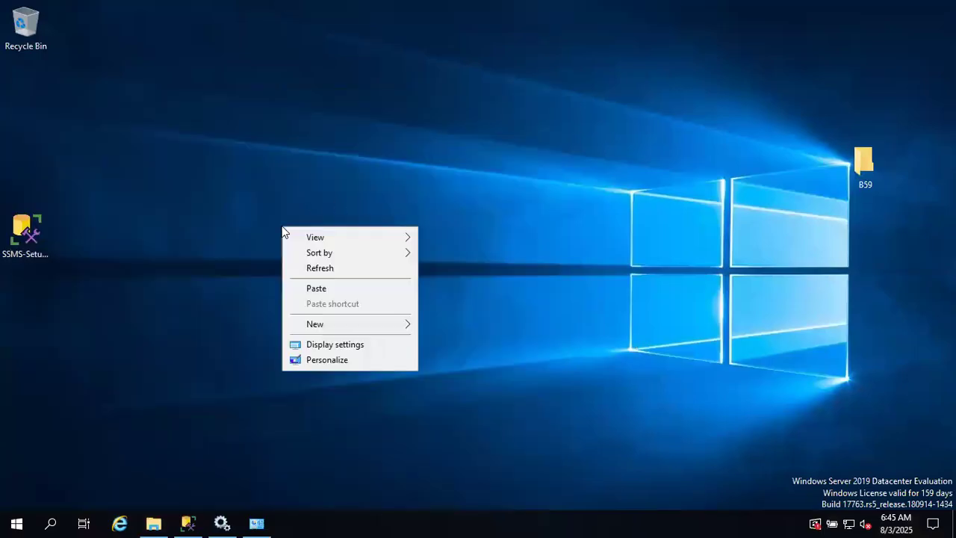
click(333, 287)
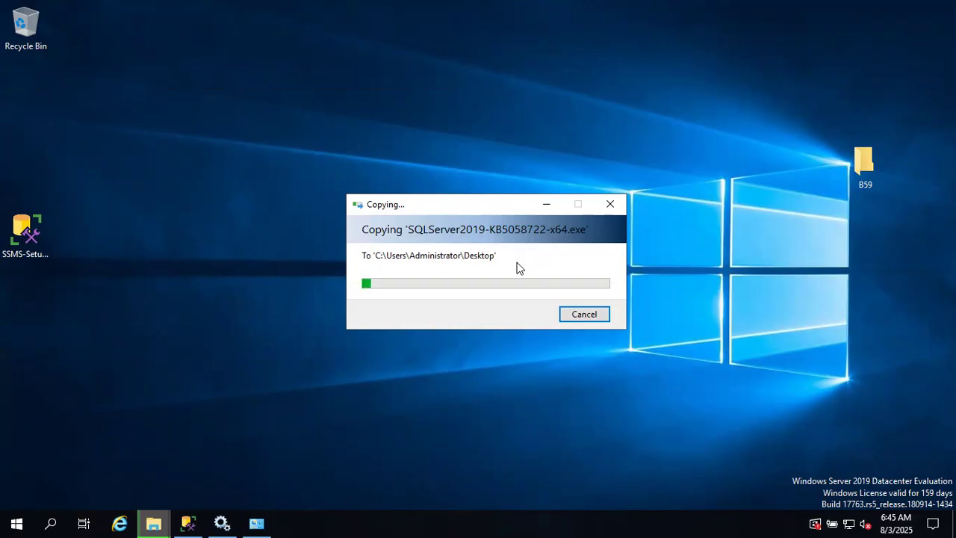
click(190, 523)
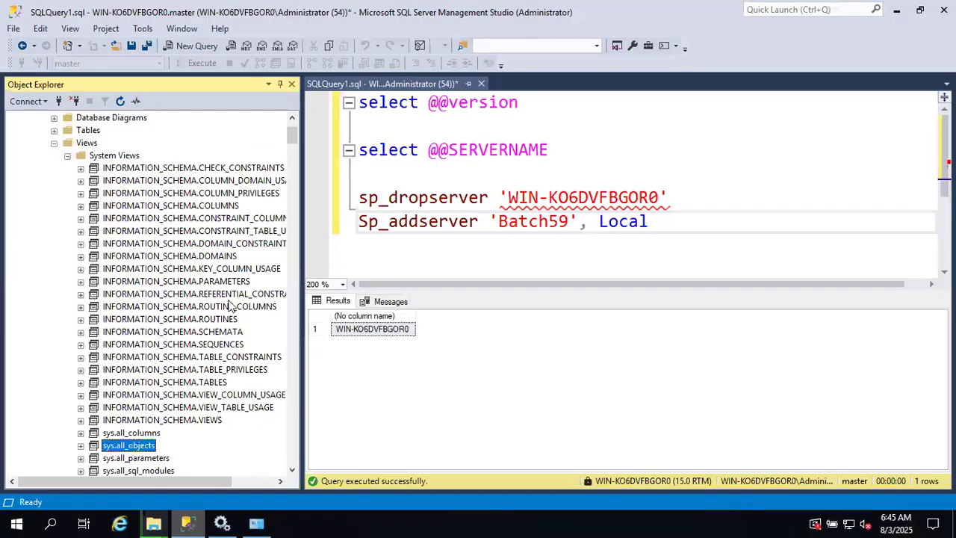
- Collapse Views, JioMartOrders and Databases in Object Explorer, then switch to Services
click(53, 142)
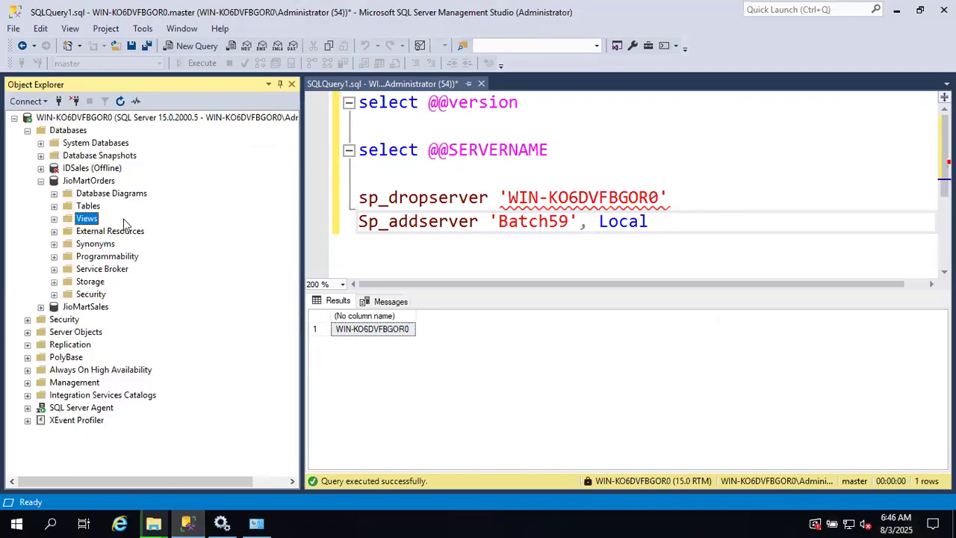
click(40, 180)
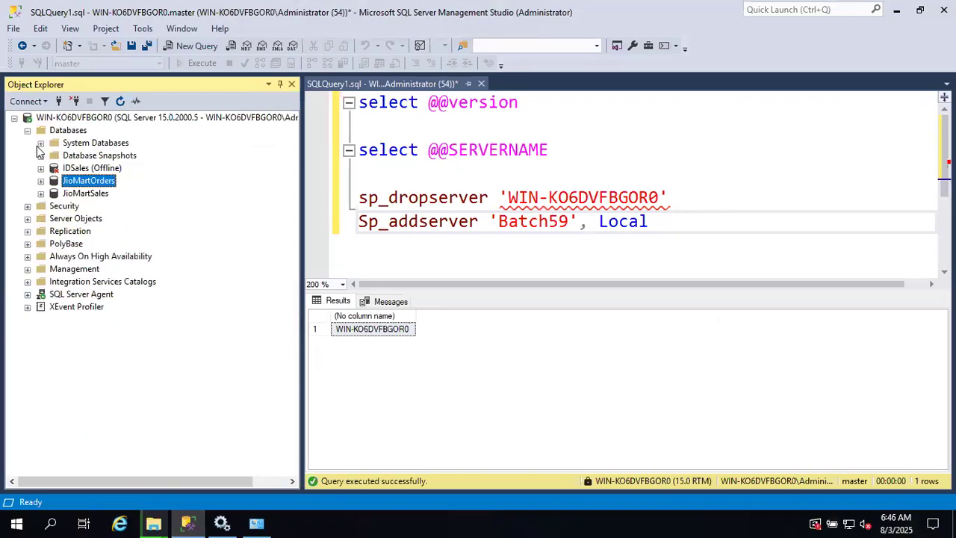
click(28, 131)
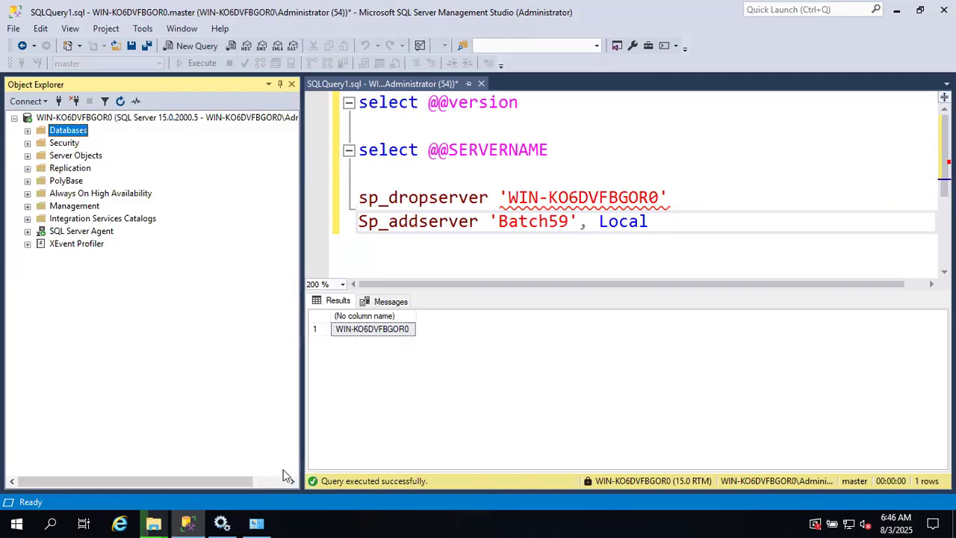
click(223, 523)
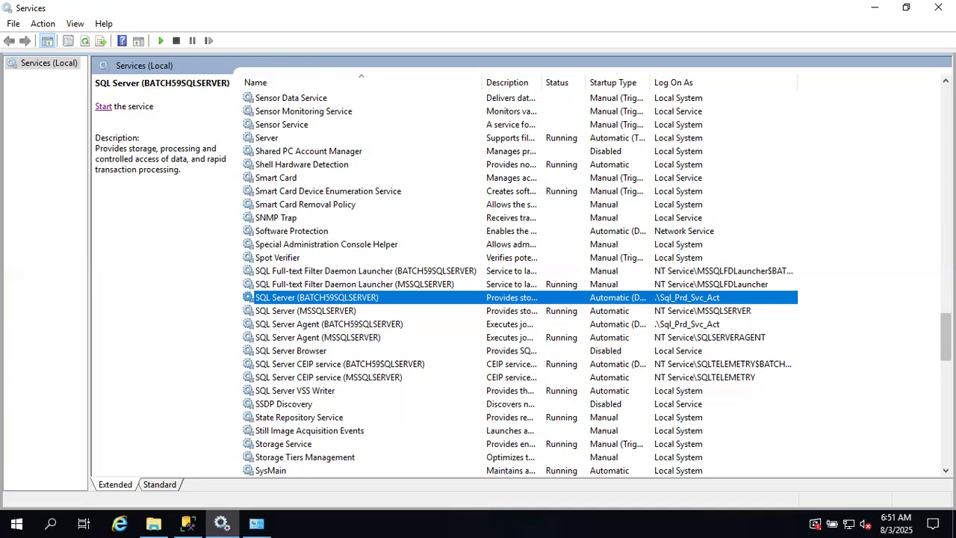
- Minimize Services and SSMS, then run the SQLServer2019-KB5058722-x64 installer as administrator
click(875, 7)
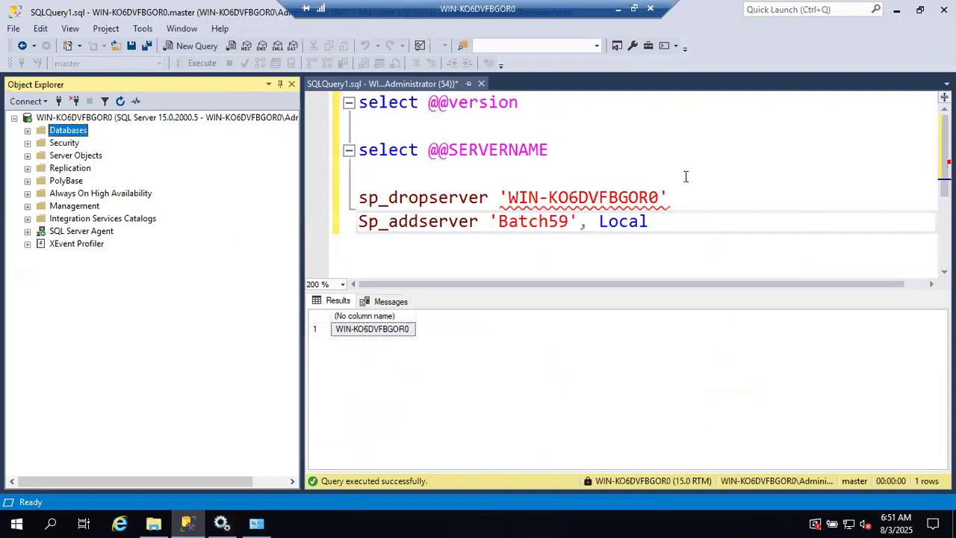
click(897, 10)
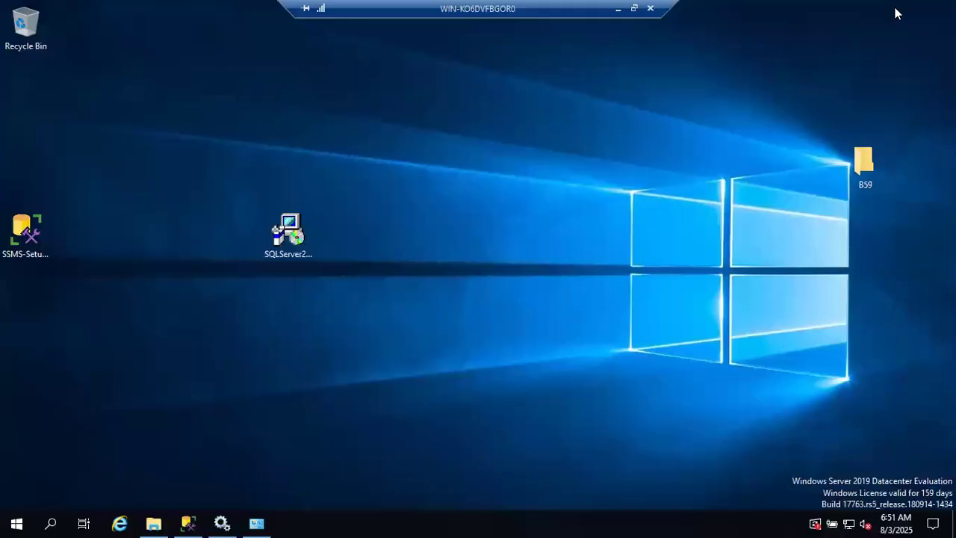
click(279, 241)
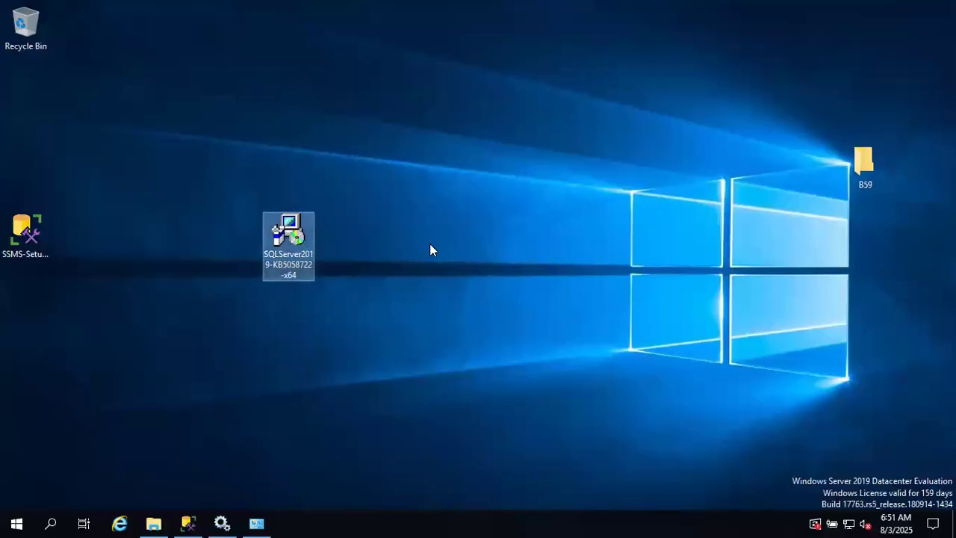
right_click(291, 246)
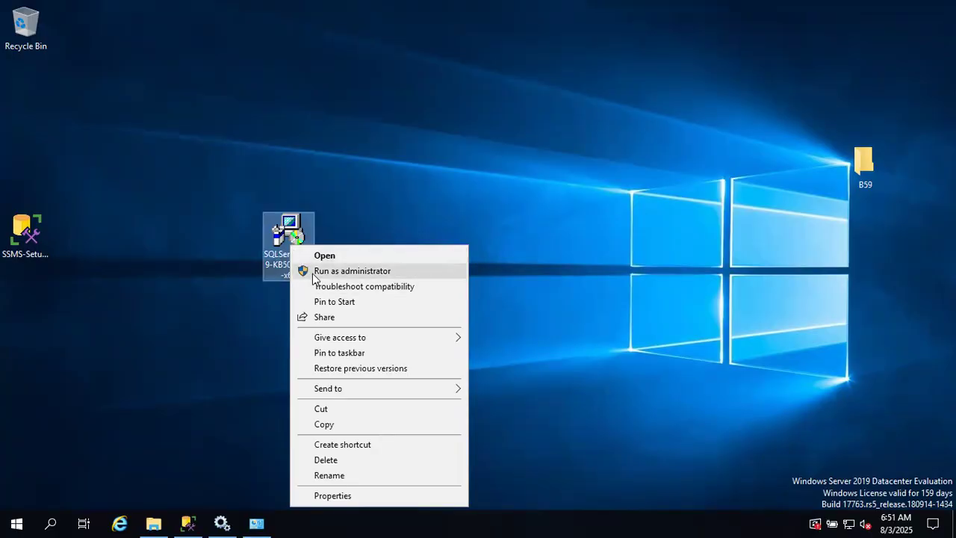
click(313, 272)
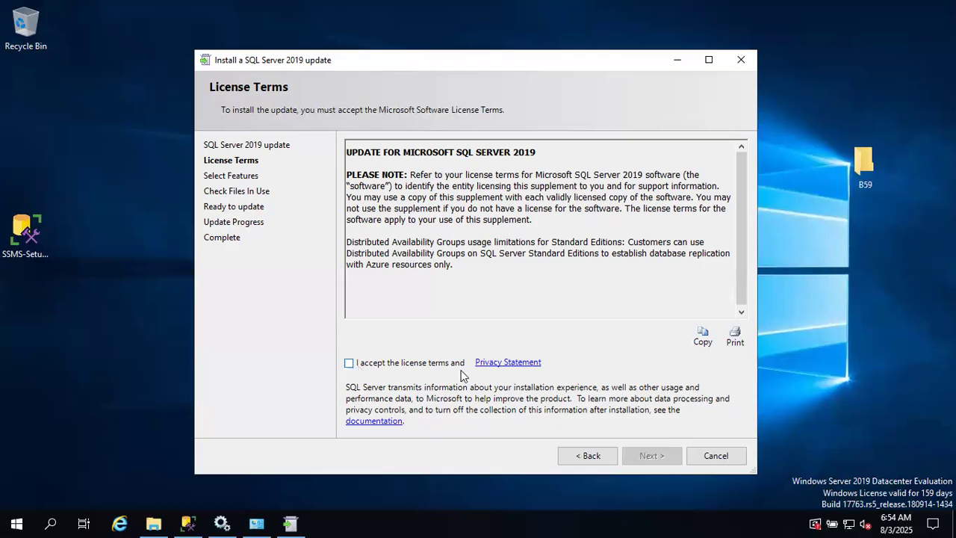
- Accept the license terms, continue to Select Features, then switch to the Services list
click(351, 366)
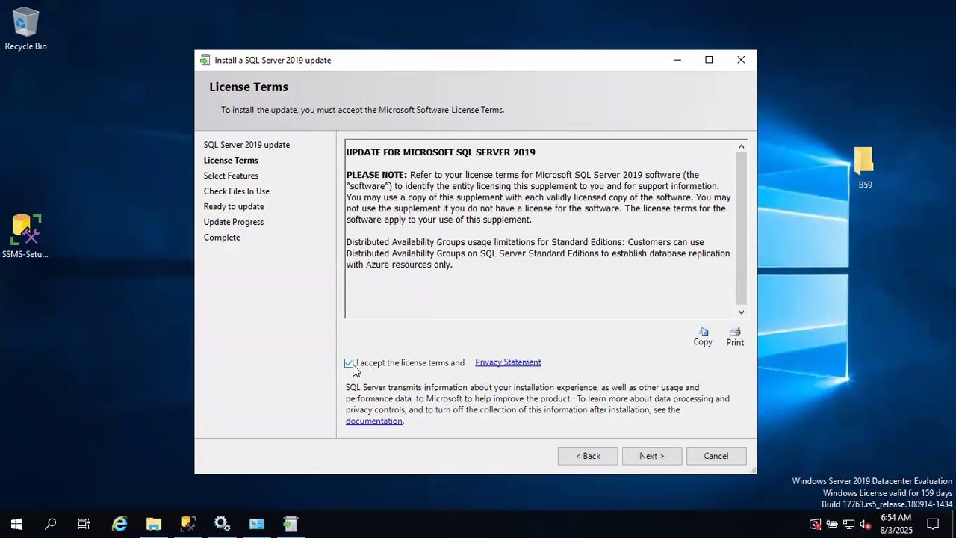
click(644, 456)
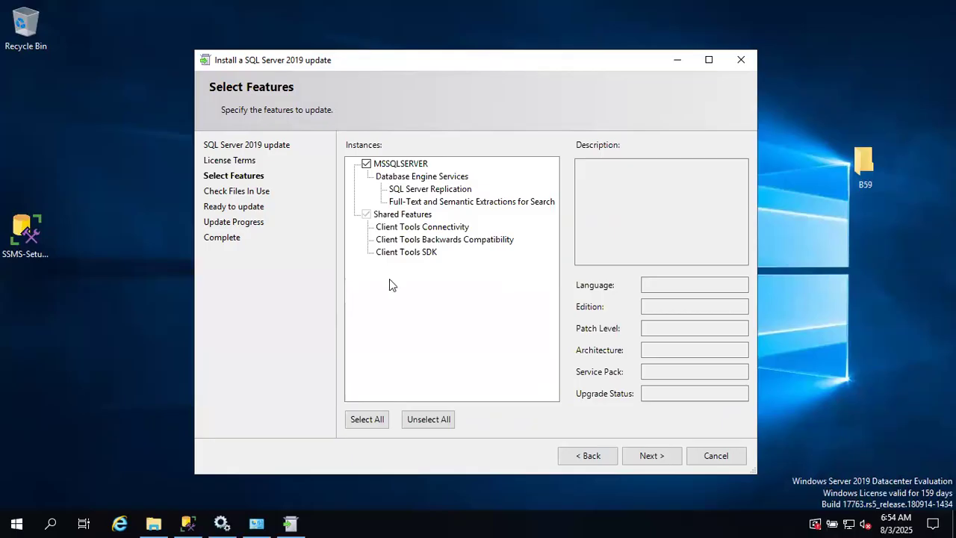
click(222, 523)
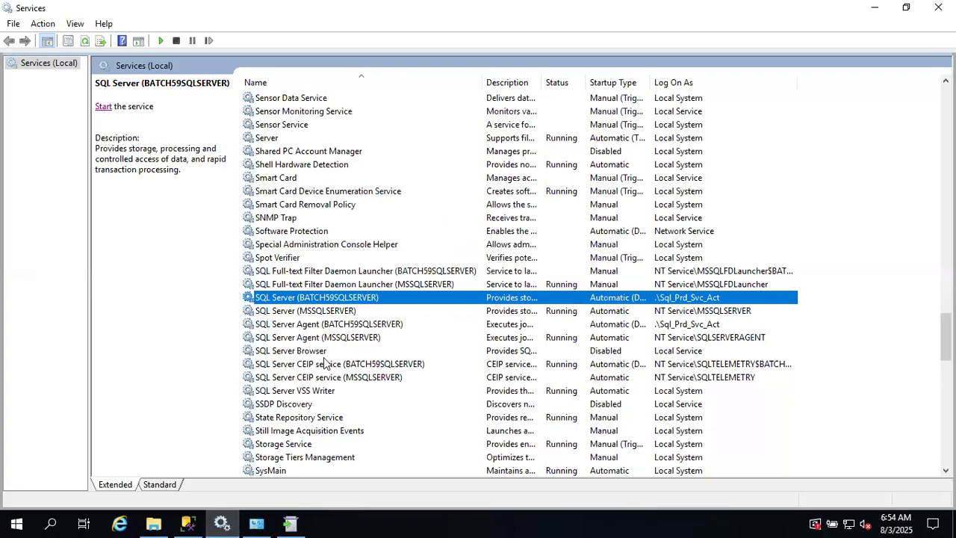
- Minimize Services to return to the wizard's Select Features page with MSSQLSERVER checked
click(872, 7)
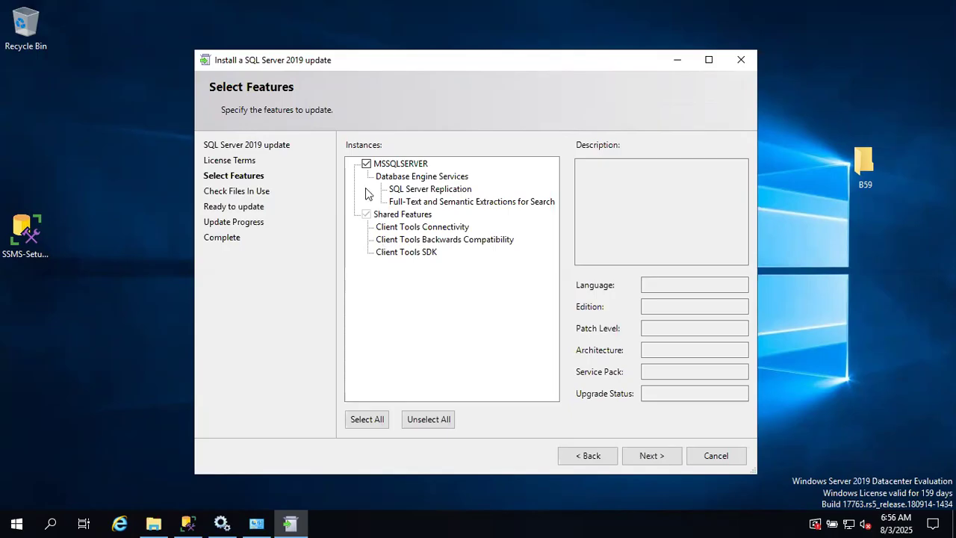
- Toggle the MSSQLSERVER instance checkbox and continue to the completed Check Files In Use step
click(366, 164)
click(640, 453)
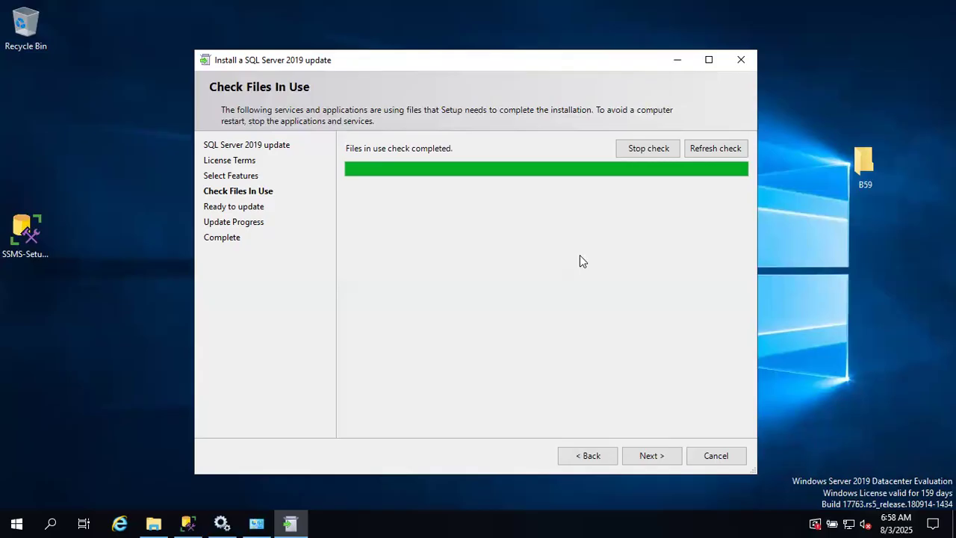
- Continue to Ready to update, review the summary, and start updating MSSQLSERVER
click(654, 451)
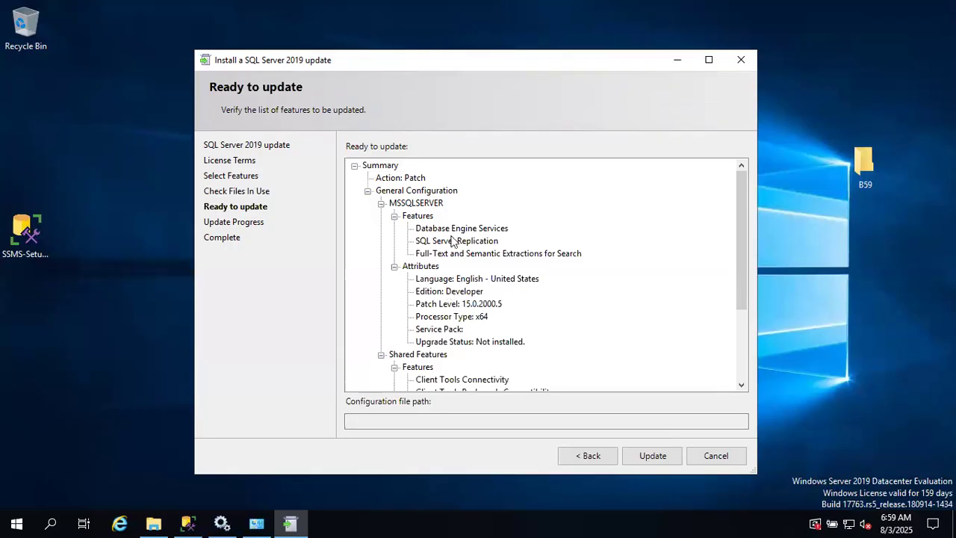
click(636, 457)
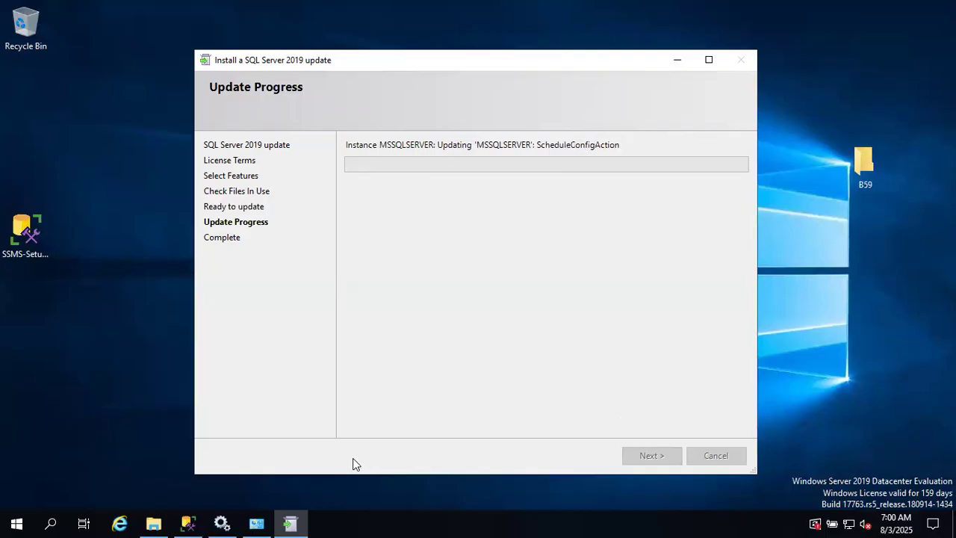
- Let the update run, then leave the remote session for the KB5058722 article in Chrome
click(188, 523)
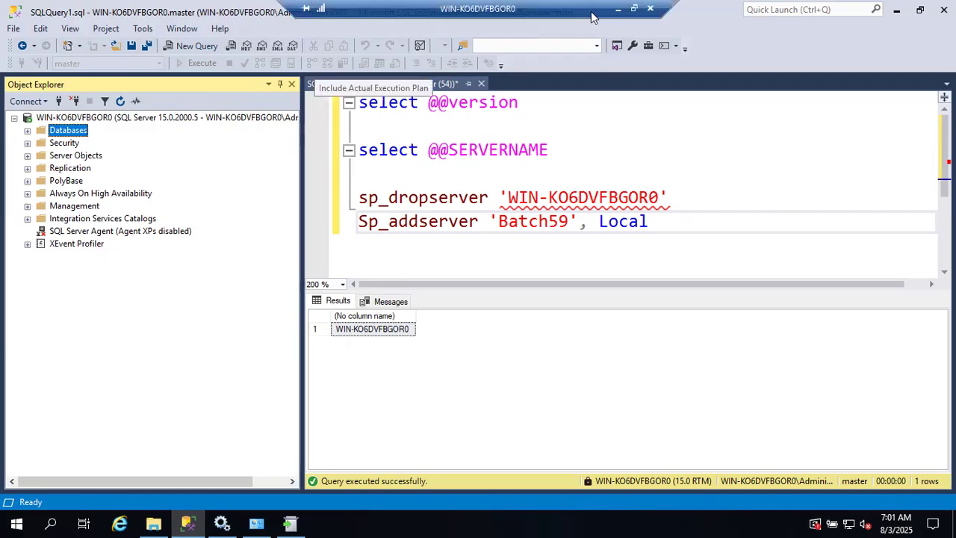
click(617, 9)
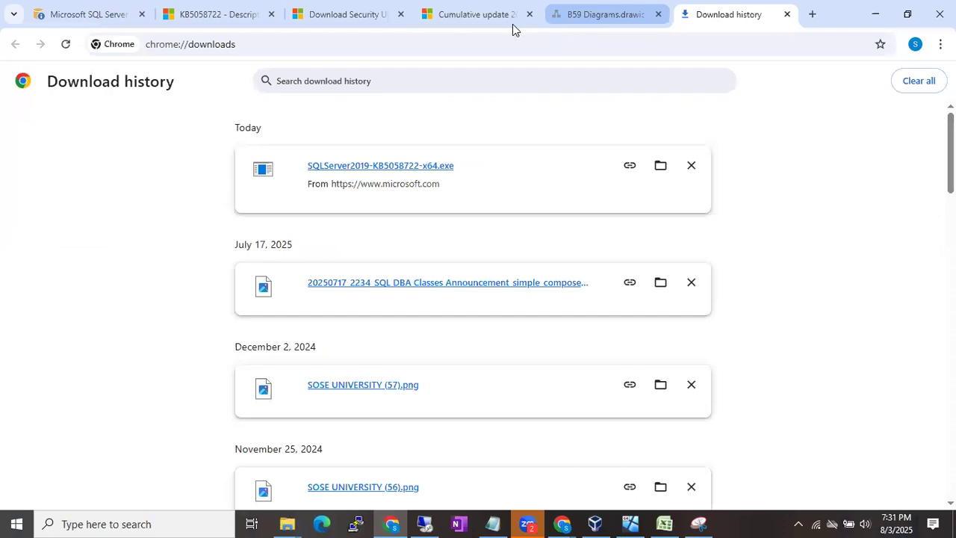
click(239, 6)
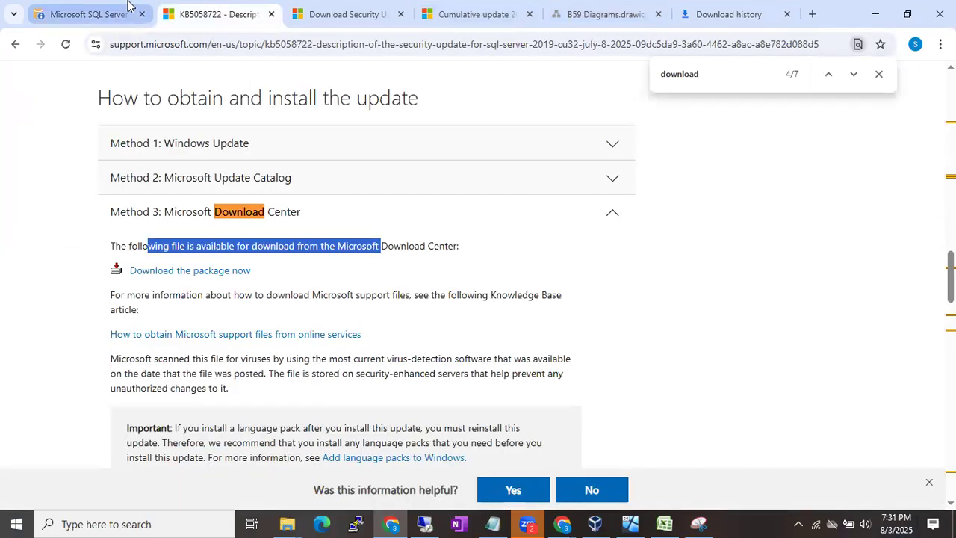
- Switch to the SQL Server builds page and scroll down to the 2019 RTM and GDR rows
click(128, 9)
scroll(262, 224, down, 15)
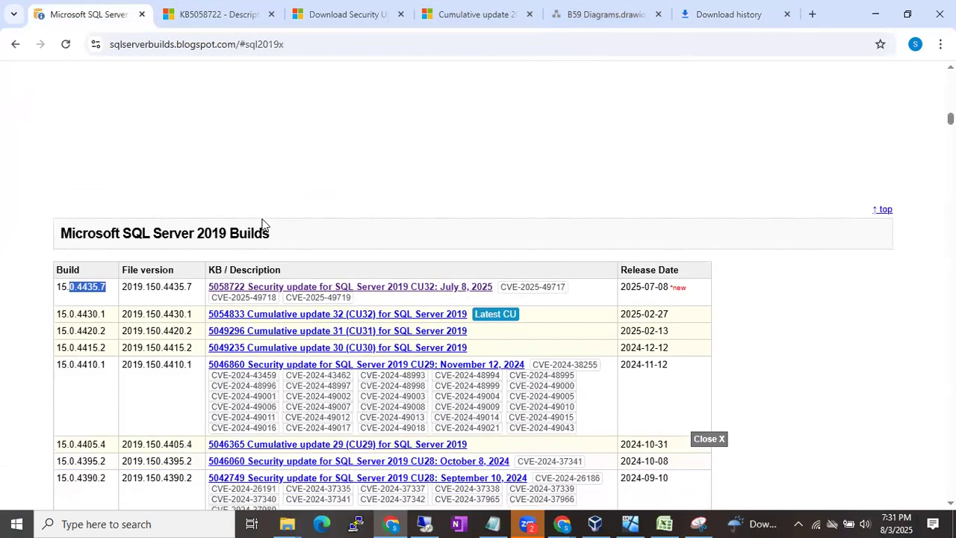
scroll(262, 224, down, 7)
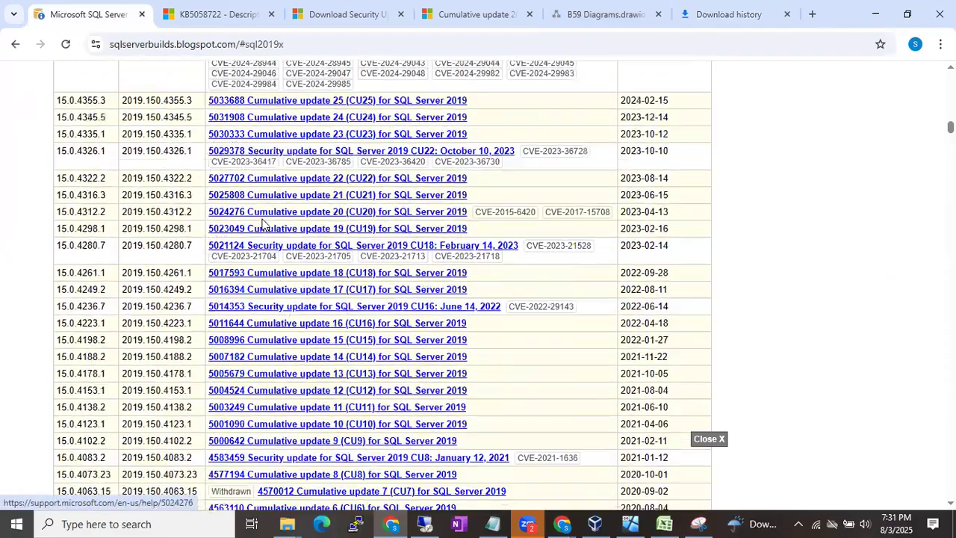
scroll(262, 224, down, 6)
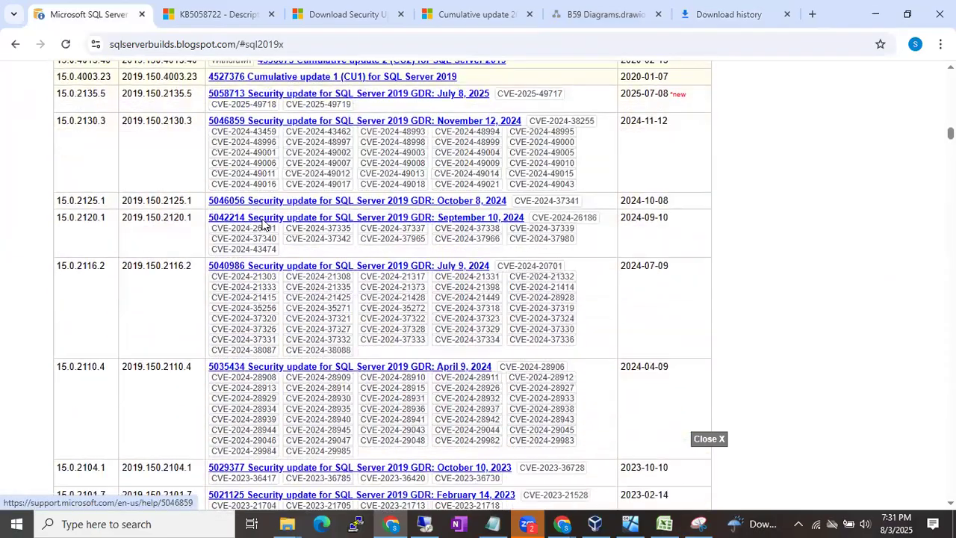
scroll(263, 224, down, 1)
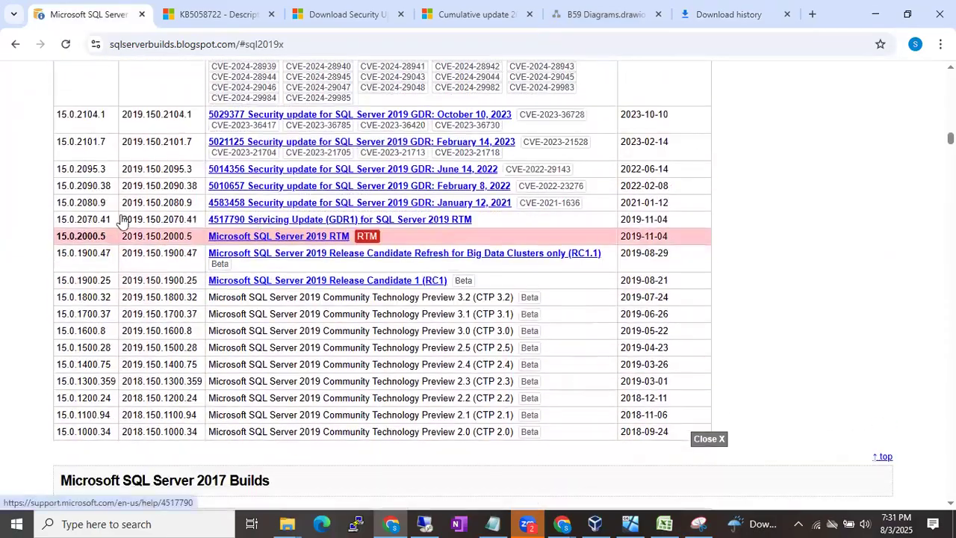
- Highlight builds 15.0.2000.5, 15.0.2070.41, 15.0.2080.9 and 15.0.2090.38 to compare them
drag(68, 237, 386, 240)
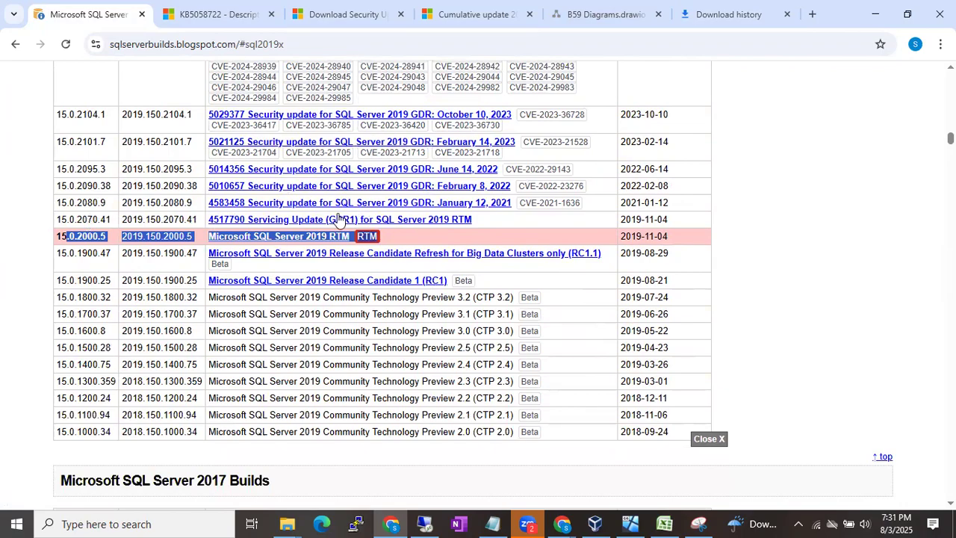
drag(76, 218, 114, 219)
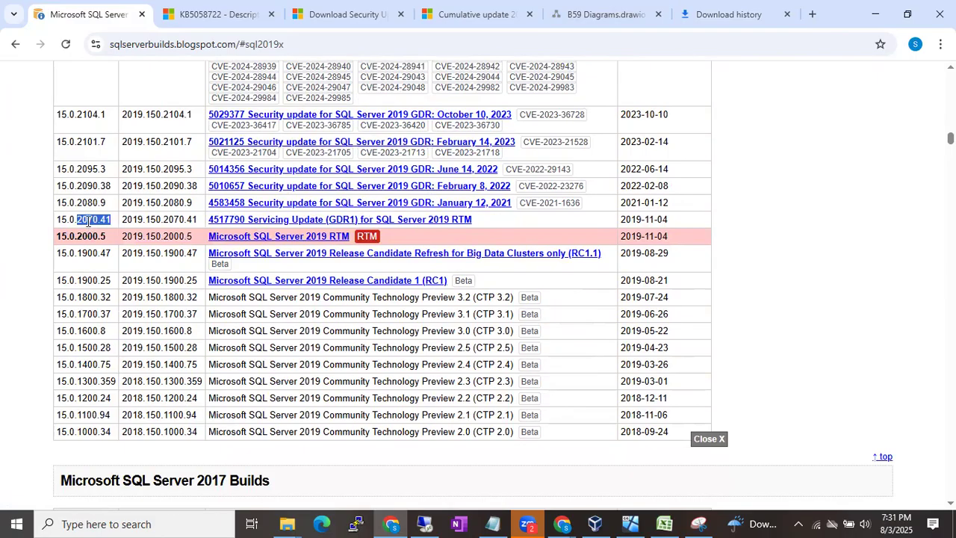
drag(77, 202, 109, 203)
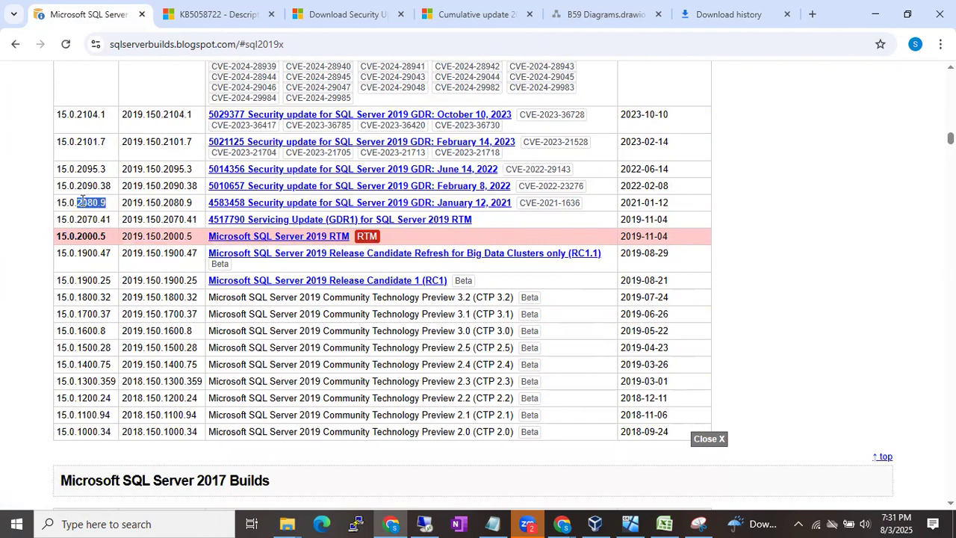
drag(77, 185, 109, 190)
- Move up through the GDR rows and highlight the CU1 build 15.0.4003.23
scroll(100, 169, up, 1)
drag(69, 159, 96, 185)
scroll(103, 158, up, 1)
scroll(96, 184, up, 1)
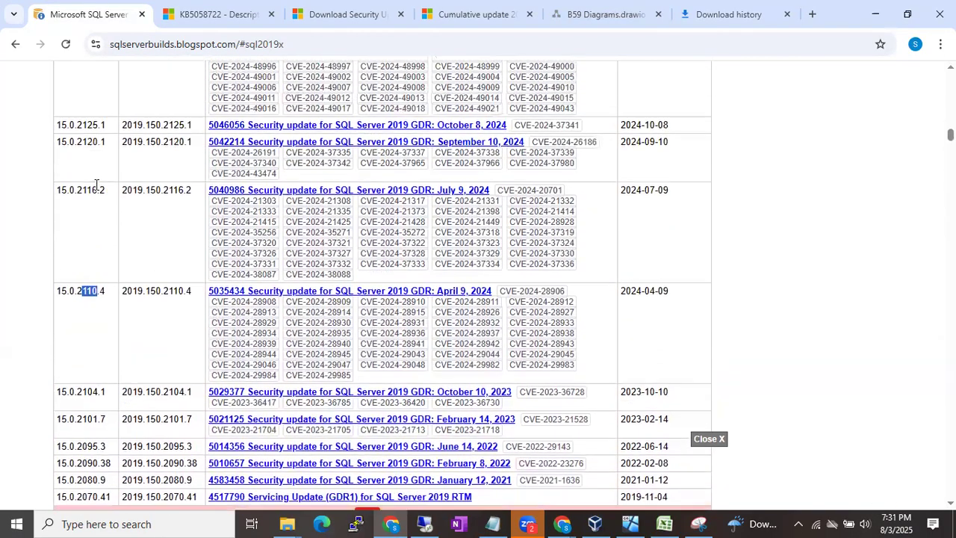
scroll(85, 144, up, 3)
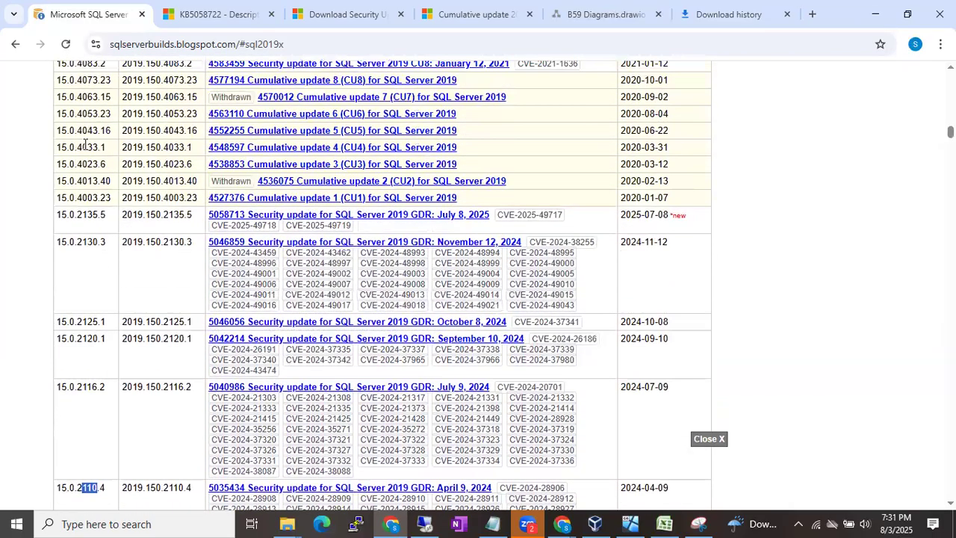
drag(77, 197, 109, 182)
- Highlight the cumulative update build rows from CU3 through CU8
scroll(105, 183, up, 1)
drag(98, 235, 55, 118)
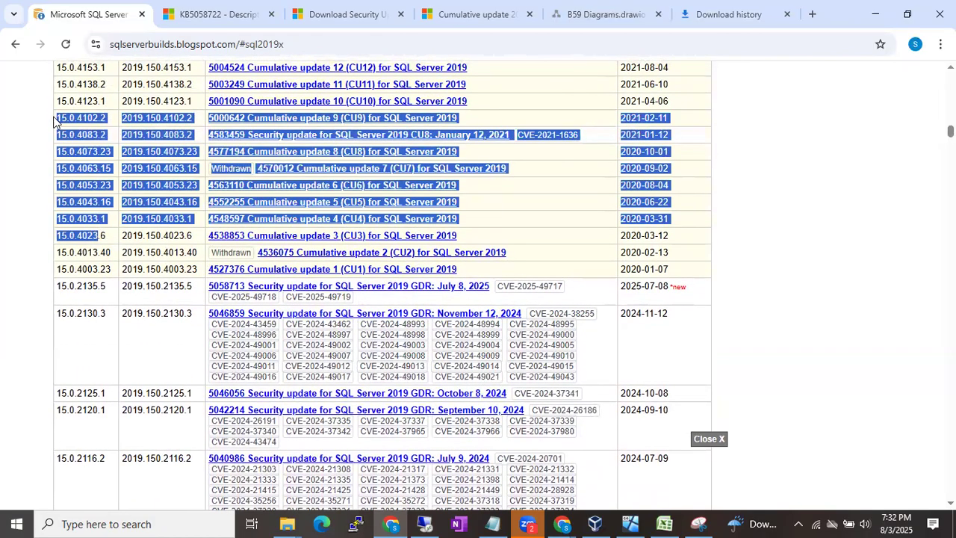
click(89, 143)
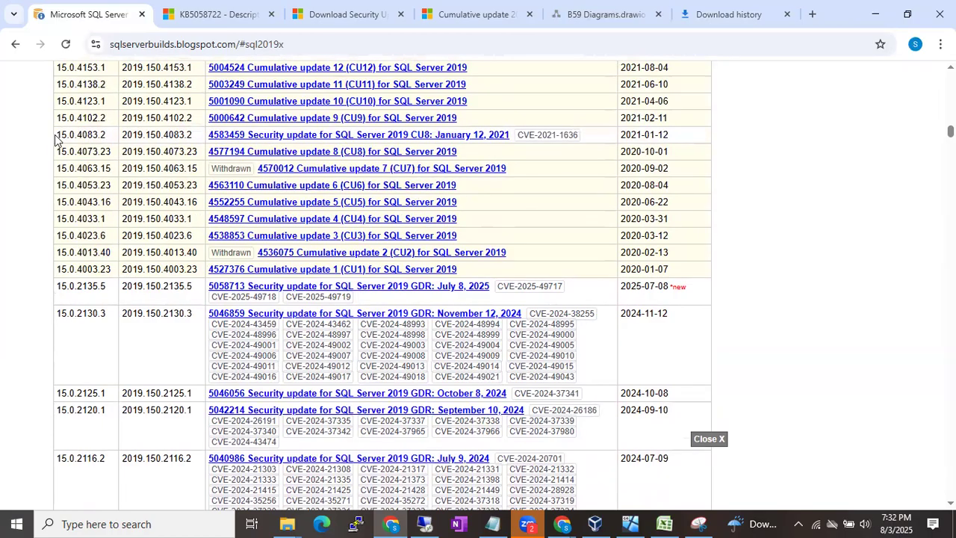
drag(55, 139, 94, 232)
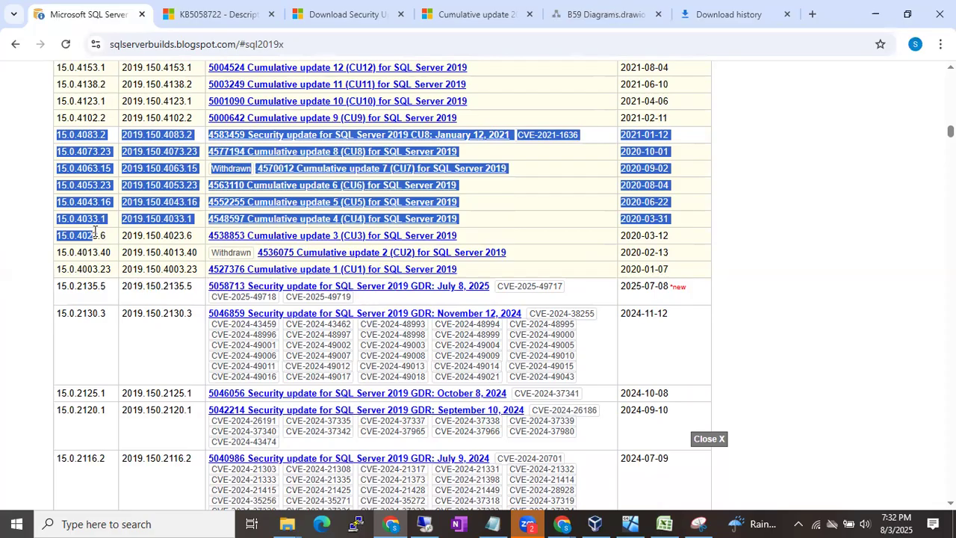
- At the top of the table, highlight the newest build 15.0.4435.7
scroll(95, 233, up, 5)
scroll(95, 232, up, 10)
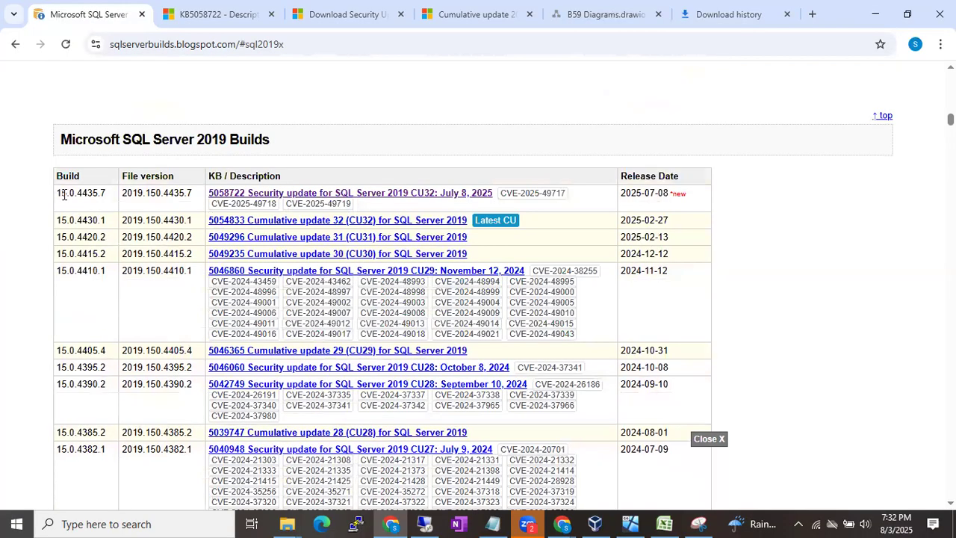
drag(75, 195, 103, 194)
- Check the SQL Server 2019 update's progress on the remote server, then minimize the session
click(424, 523)
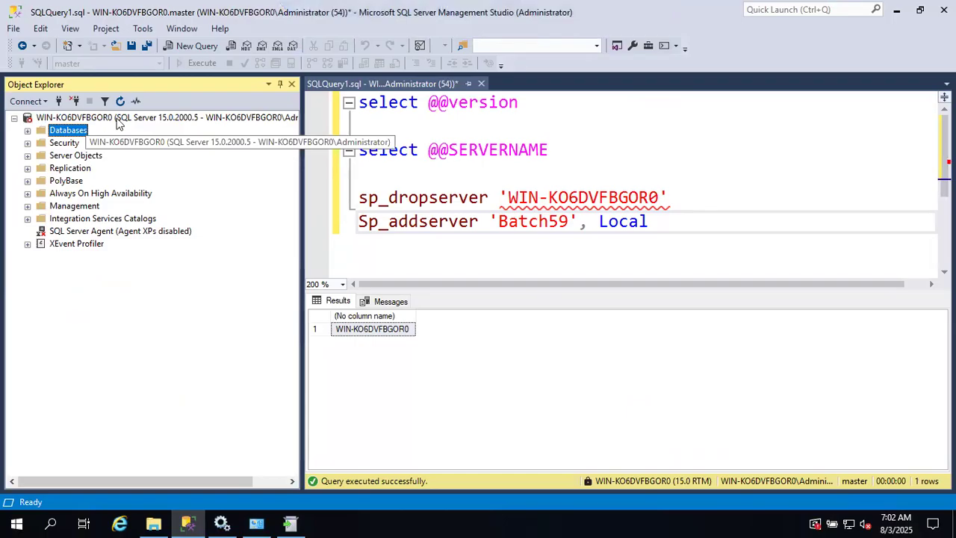
click(292, 523)
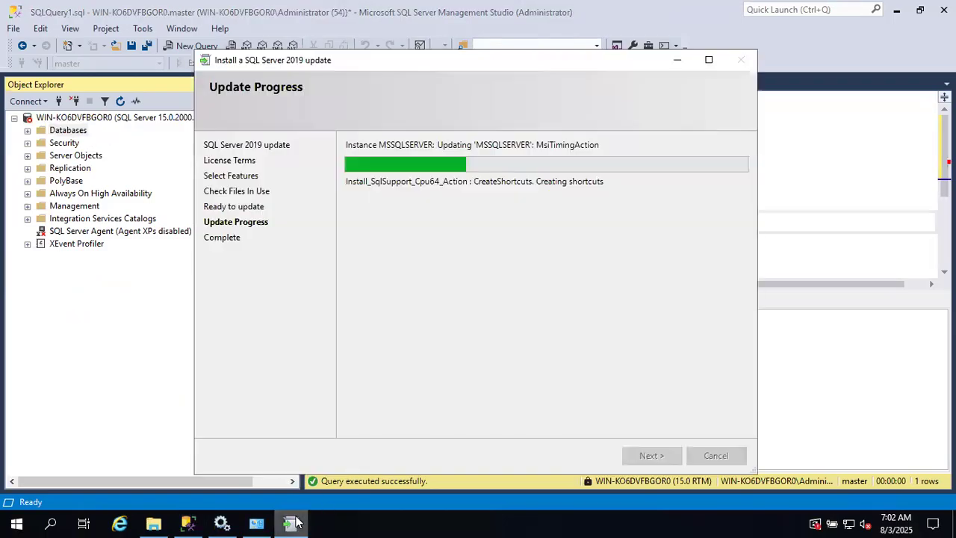
click(109, 402)
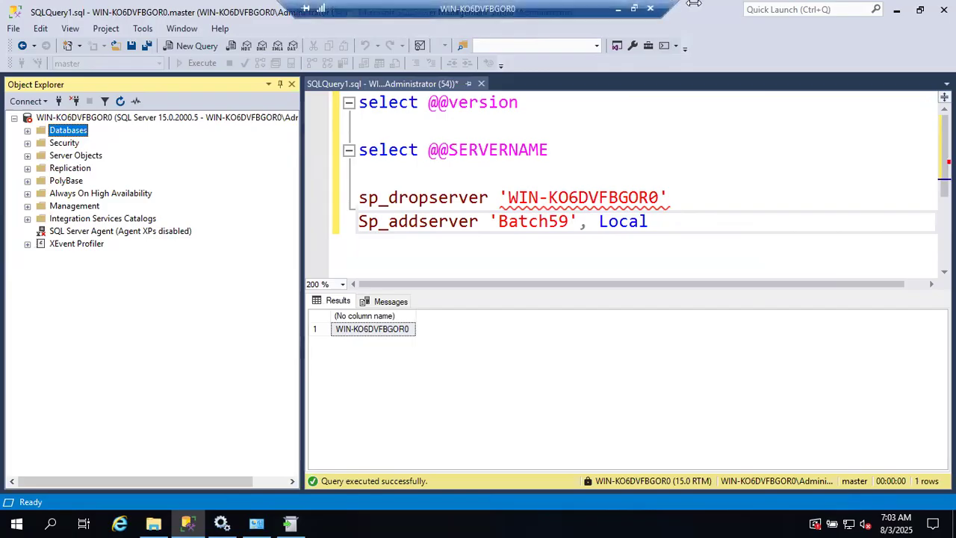
click(619, 10)
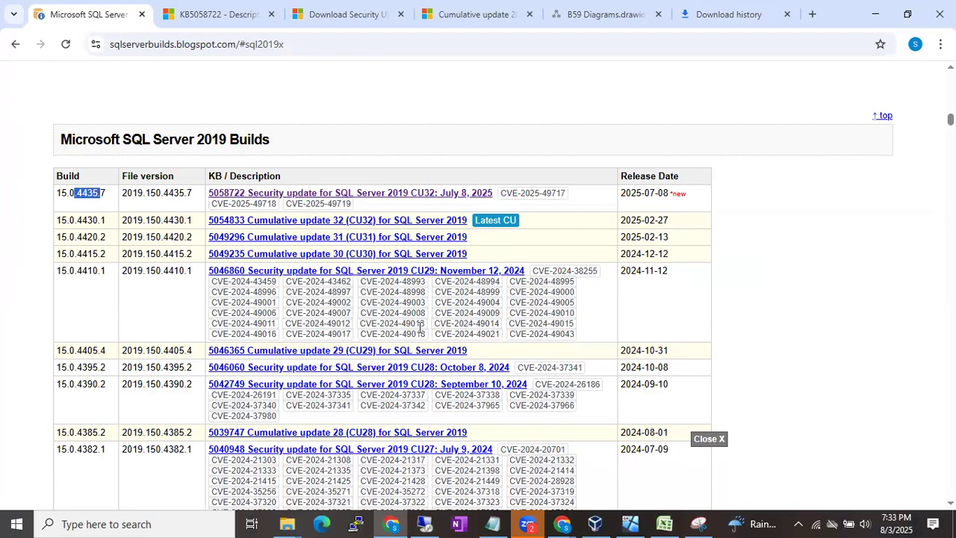
- Restore the full-screen Remote Desktop session to the server
click(425, 523)
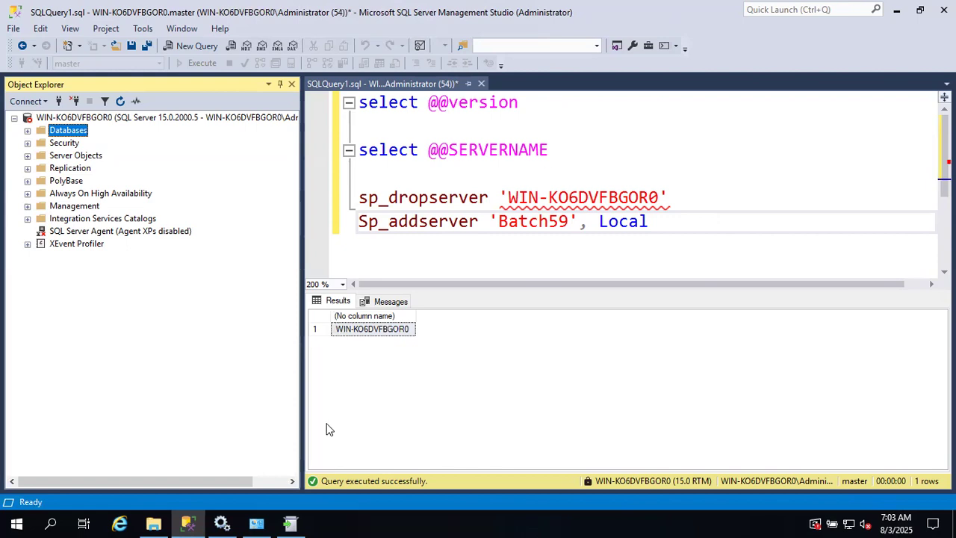
- Check the update installer's status, then switch locally to Chrome's Download history window
click(291, 523)
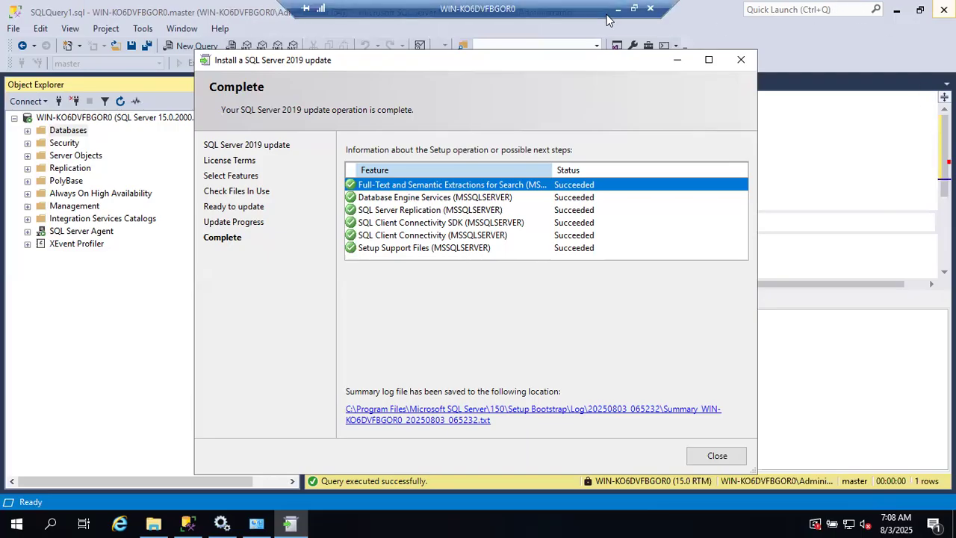
click(623, 7)
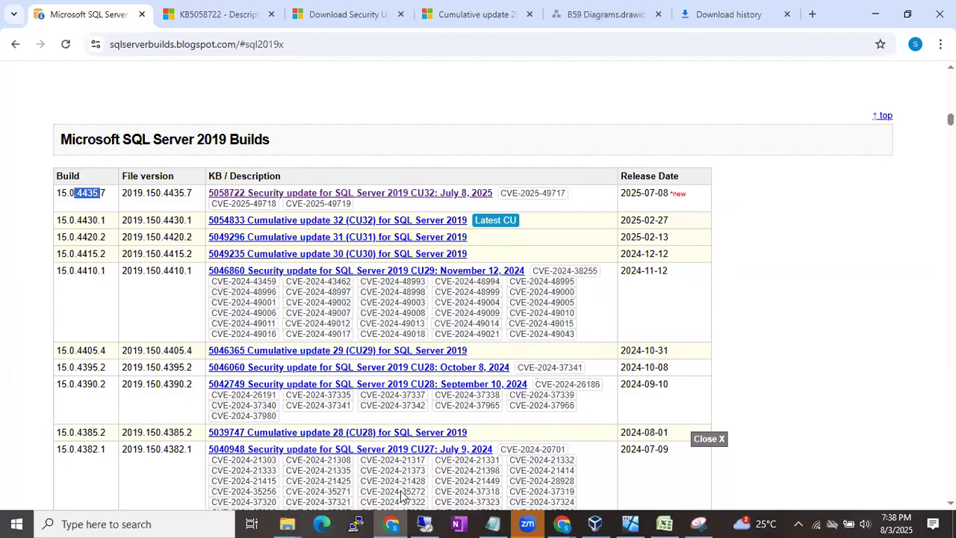
click(556, 523)
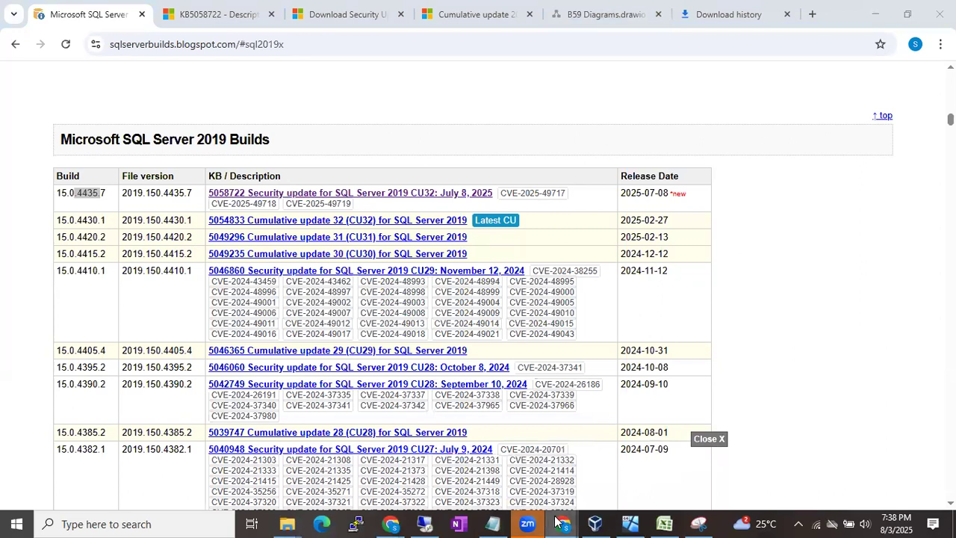
mouse_move(557, 520)
click(496, 475)
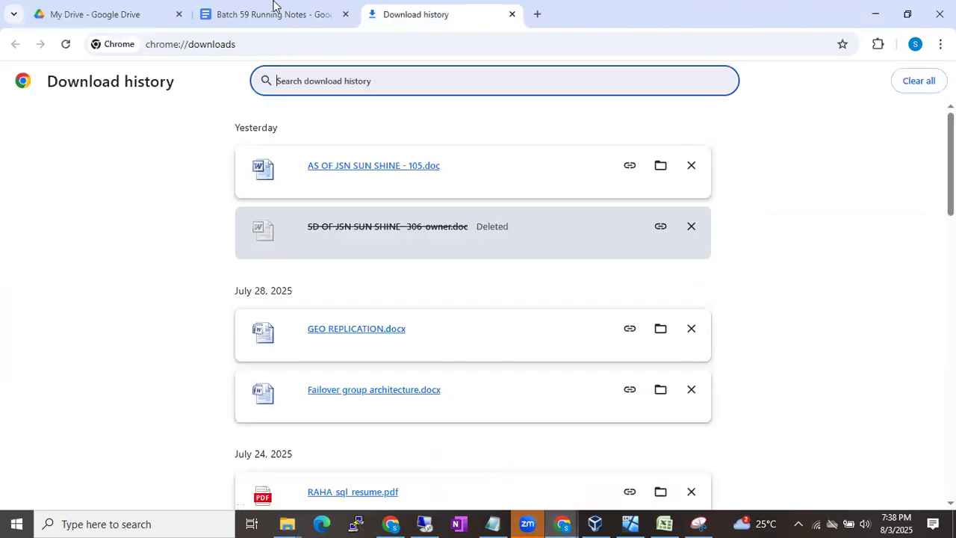
- Open Batch 59 Running Notes and select the drafted email to the client about patching
click(254, 6)
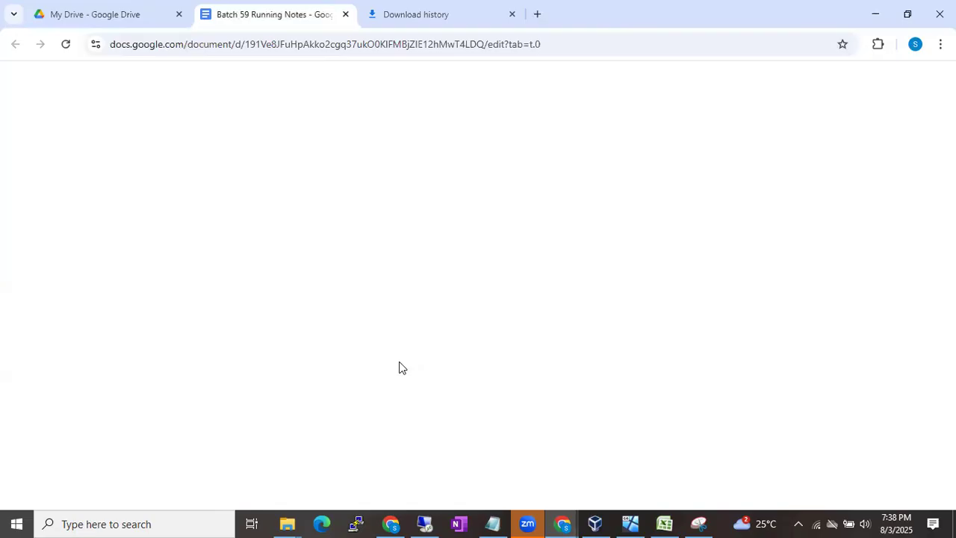
scroll(435, 437, down, 2)
scroll(435, 438, up, 10)
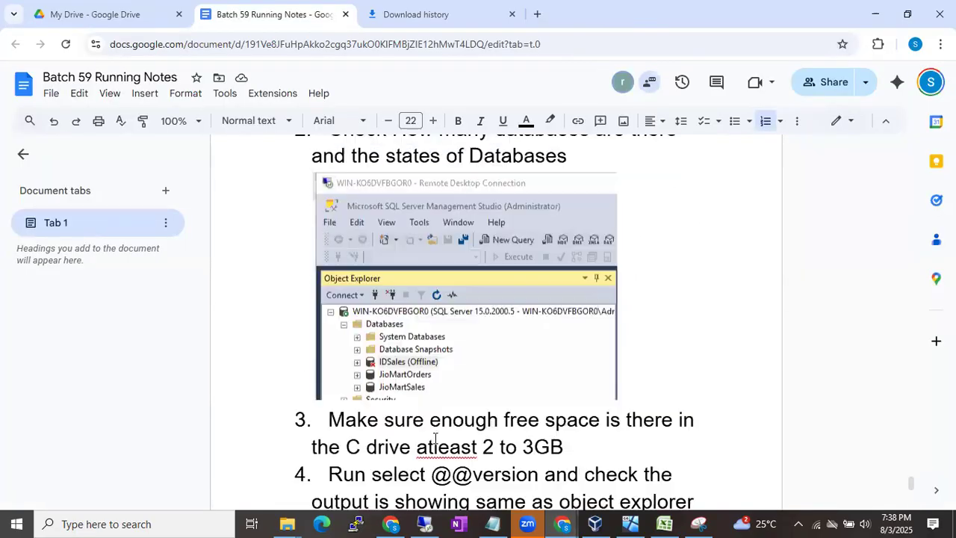
scroll(436, 438, up, 10)
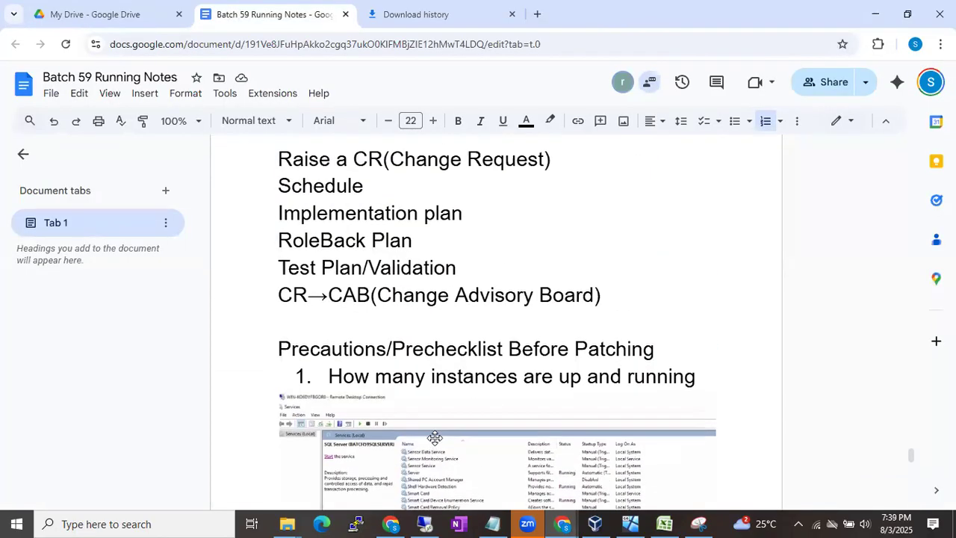
scroll(436, 438, up, 10)
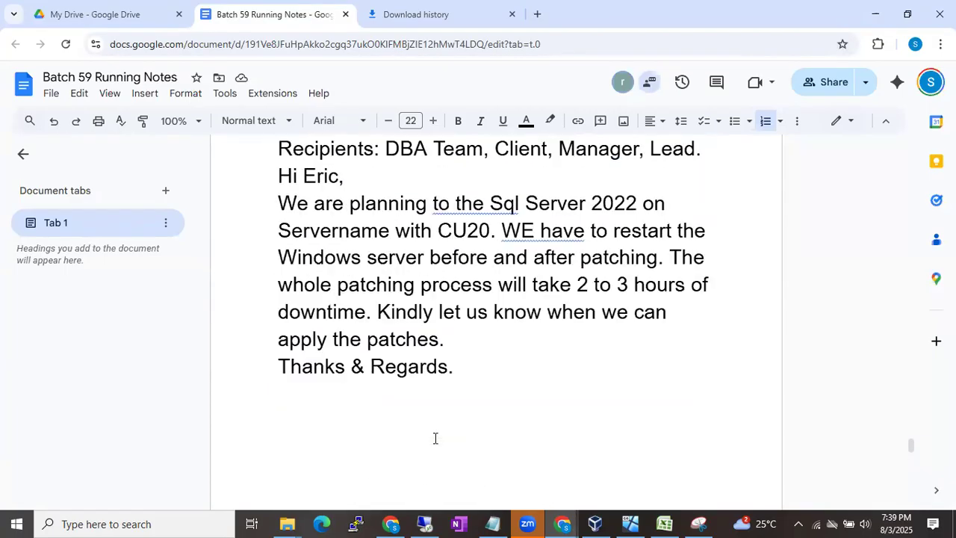
drag(279, 148, 403, 364)
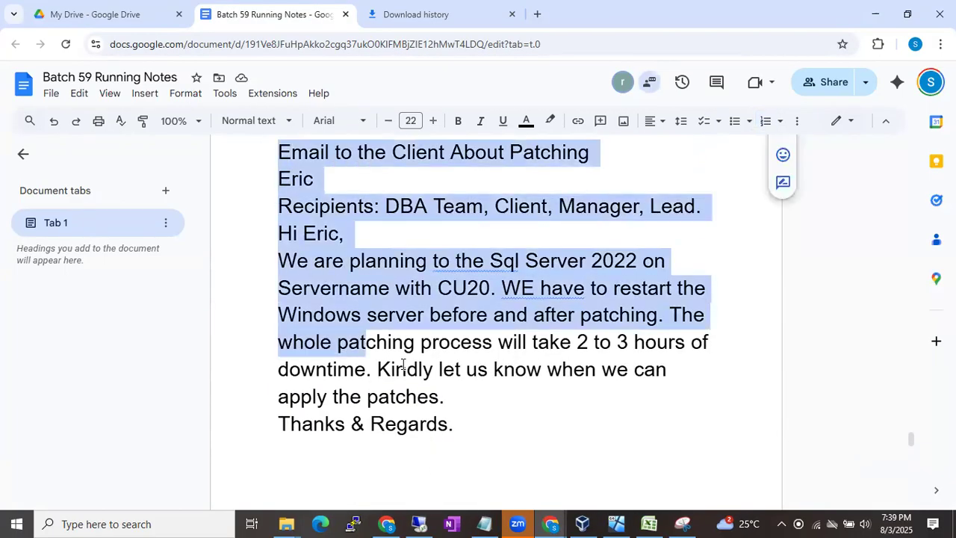
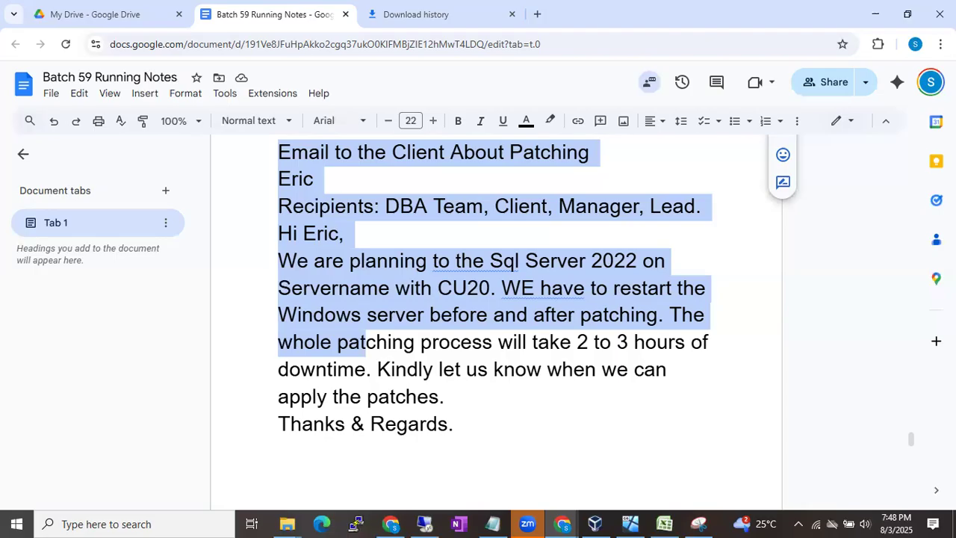
- Open the Windows taskbar calendar to check today's date and time
click(885, 525)
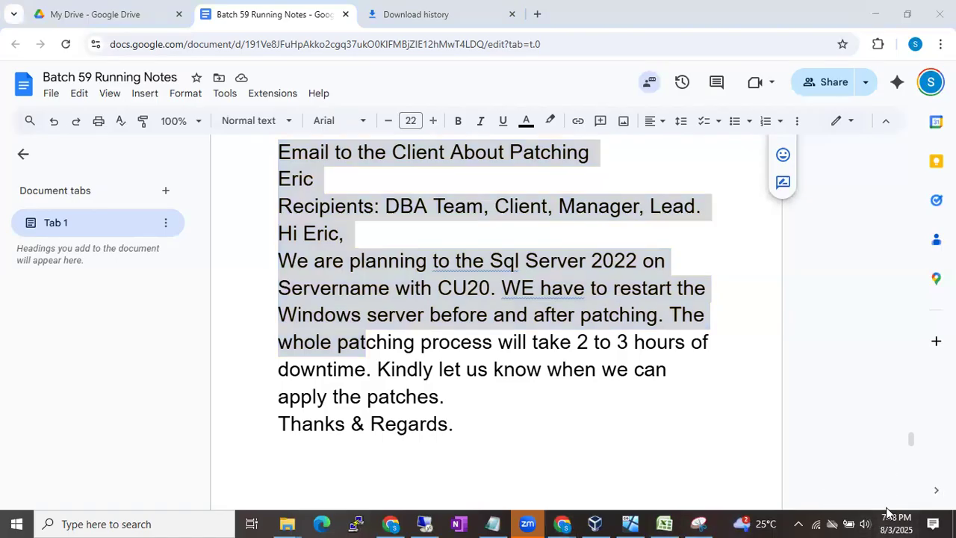
mouse_move(889, 519)
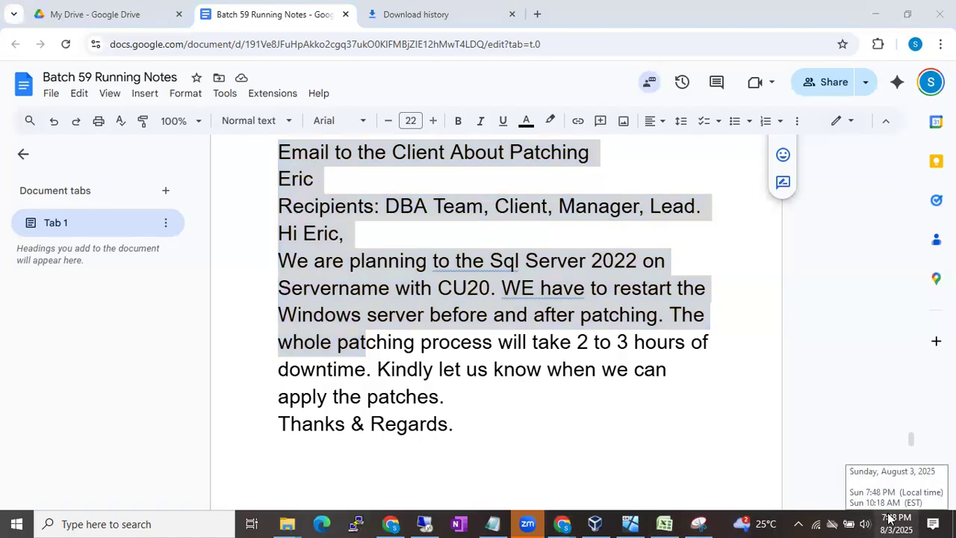
click(889, 520)
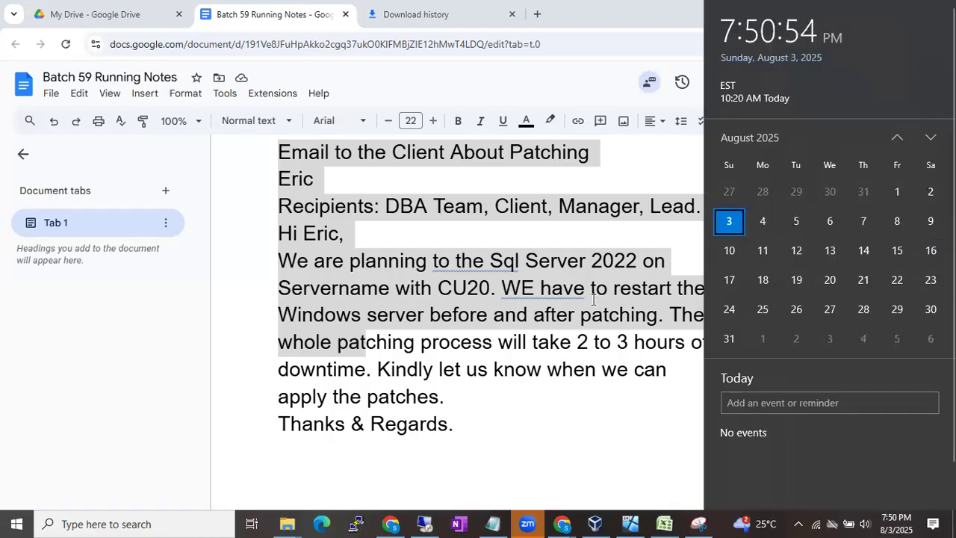
- Dismiss the calendar and switch to the server showing the completed SQL Server 2019 update
click(424, 523)
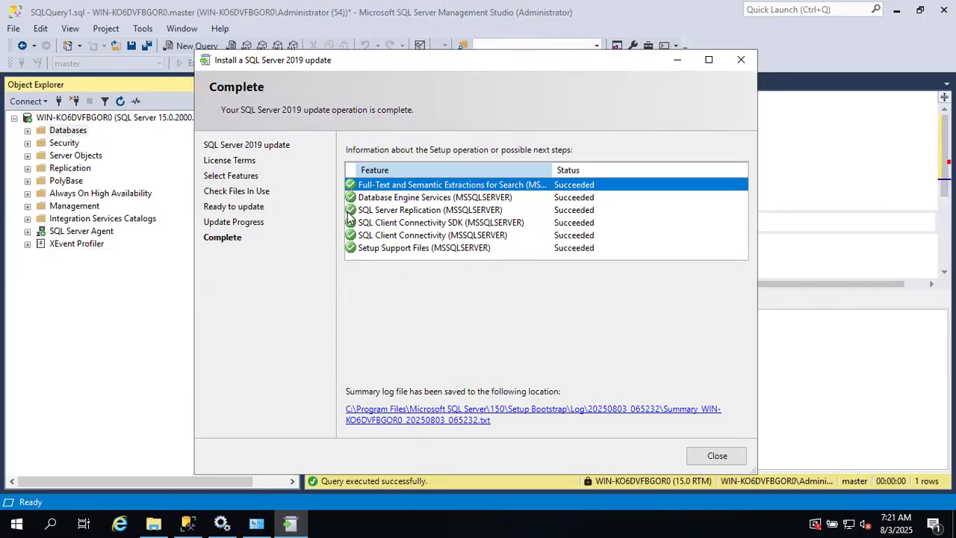
- Review the Database Engine Services result on the Complete page, then bring Management Studio forward
click(384, 200)
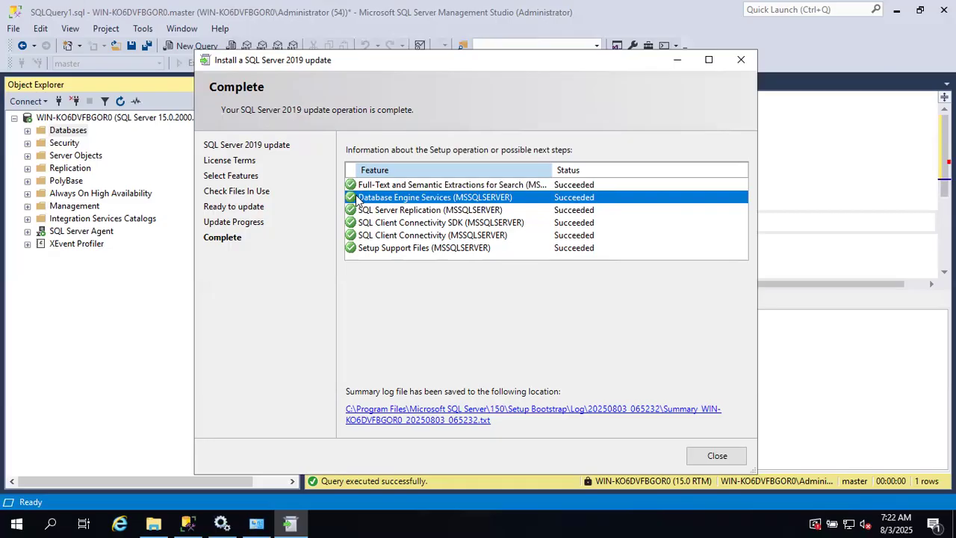
click(118, 274)
- Refresh the server node in Object Explorer so it reports version 15.0.4435.7
click(155, 119)
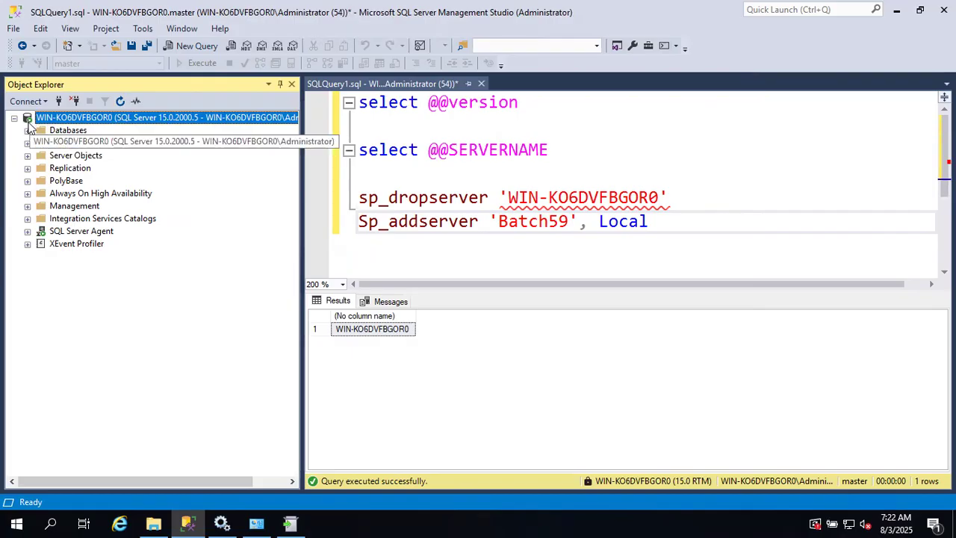
click(120, 101)
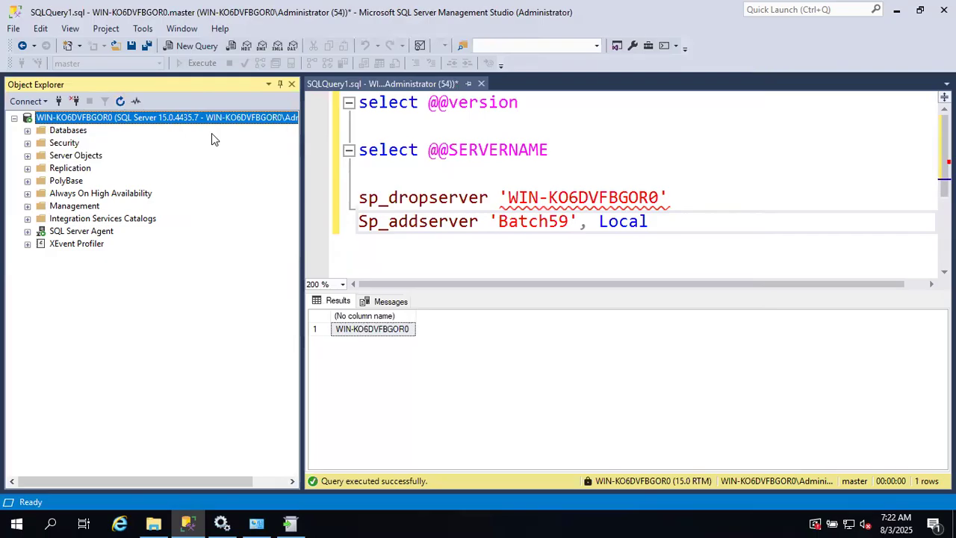
click(439, 112)
drag(519, 103, 349, 102)
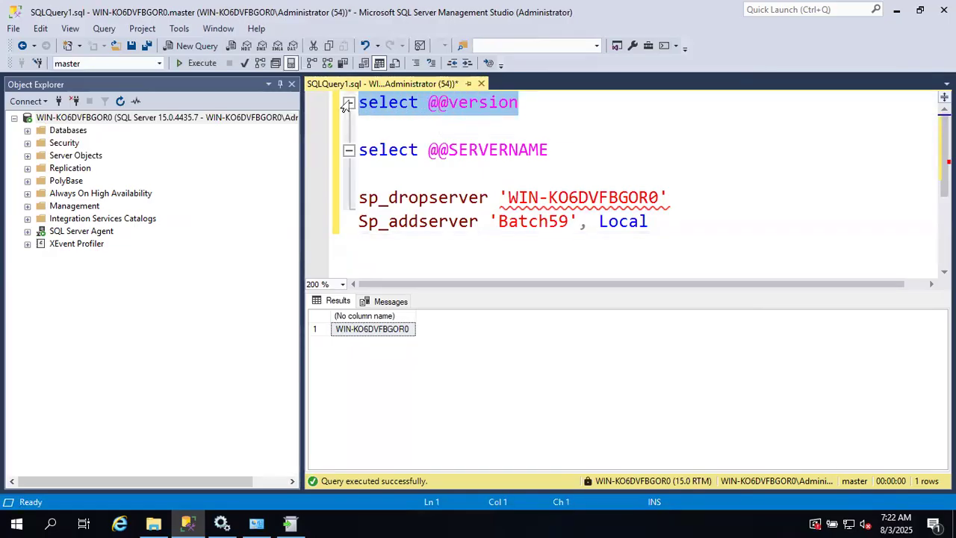
key(F5)
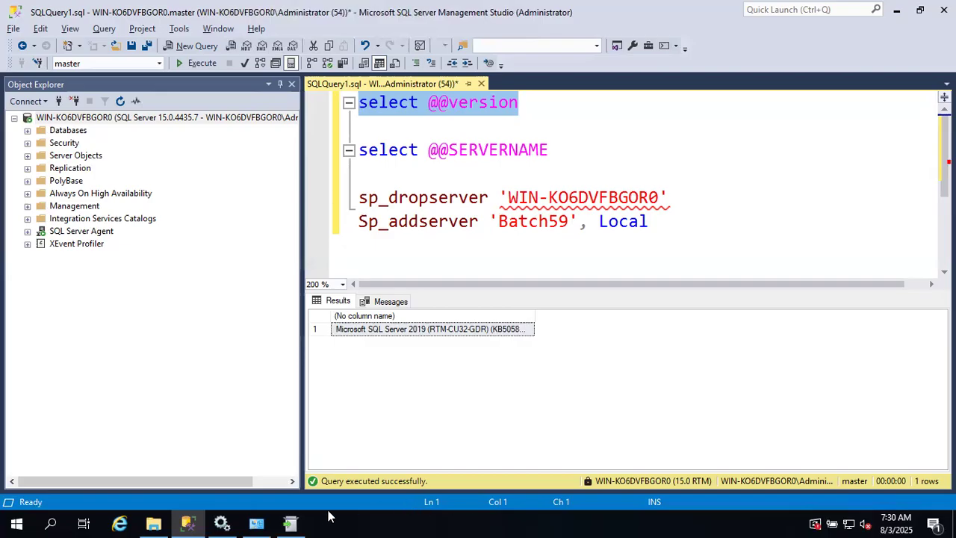
- Return to the SQL Server 2019 update's Complete page showing all six features Succeeded
click(290, 523)
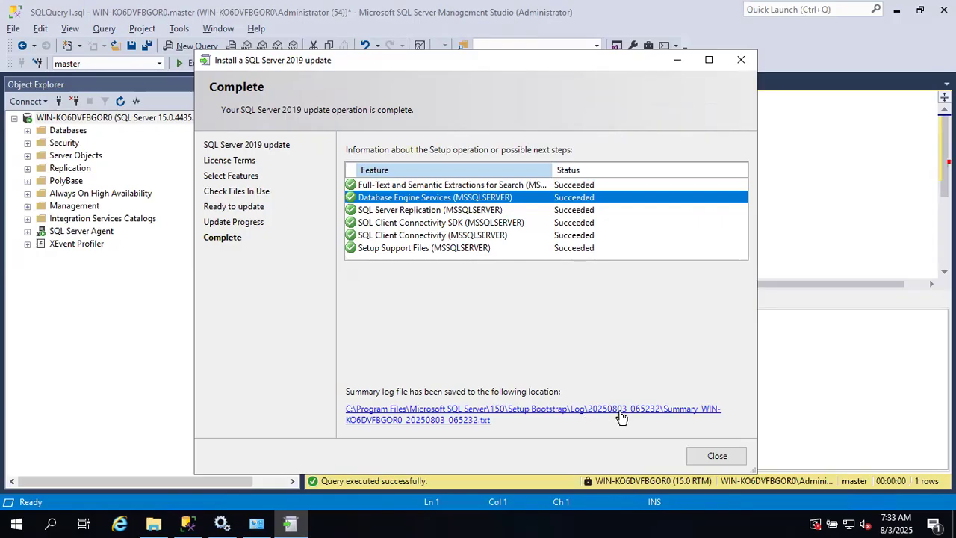
- Open the summary log in Notepad and check the Passed final result and exit code 0
click(690, 413)
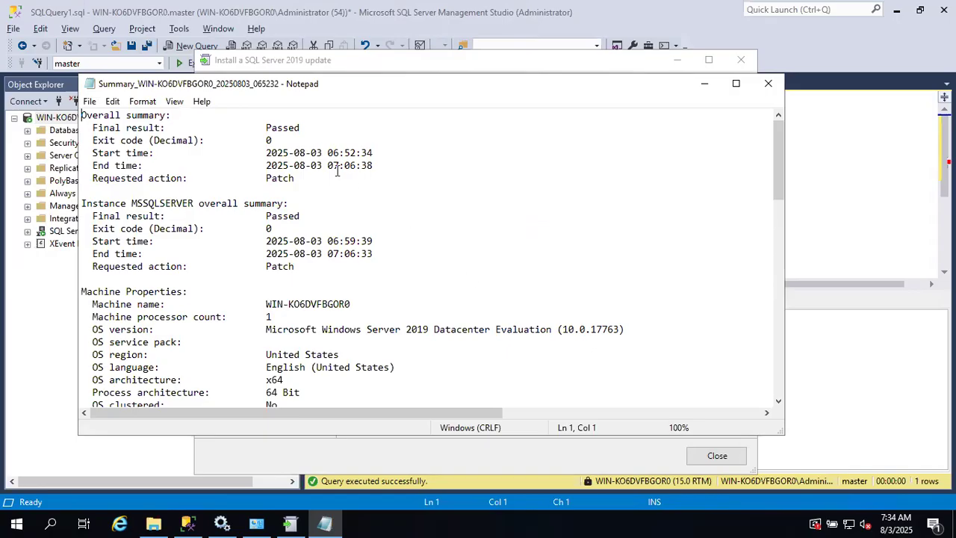
double_click(283, 129)
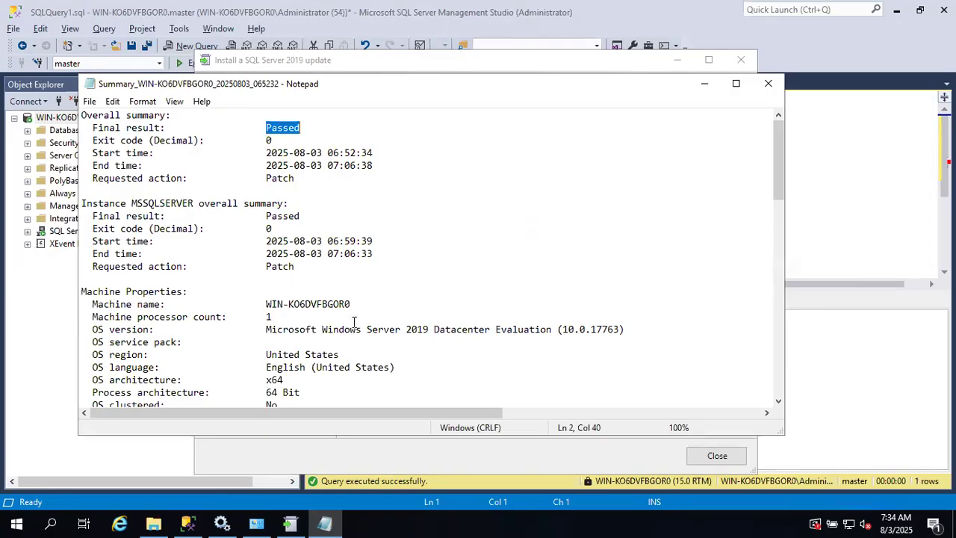
scroll(354, 321, down, 6)
scroll(354, 321, down, 9)
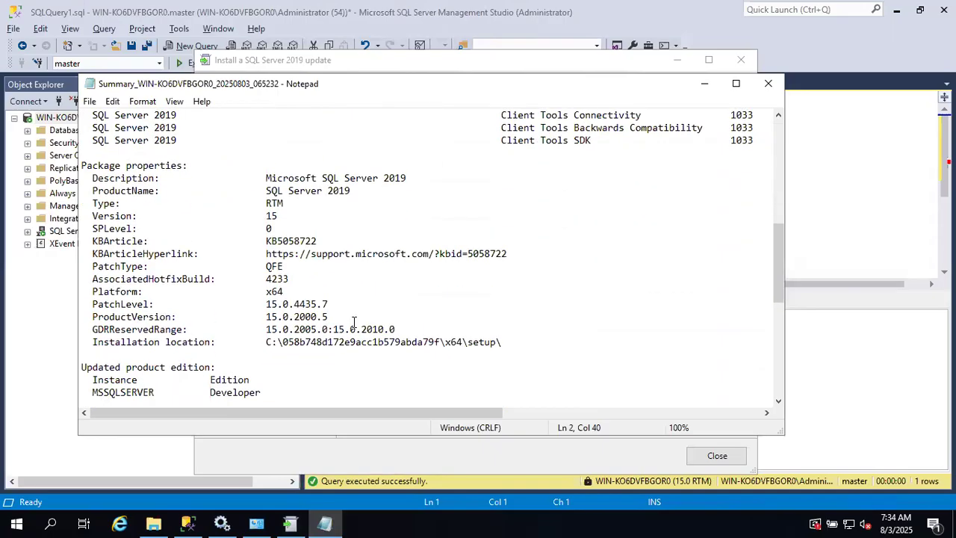
scroll(354, 321, down, 4)
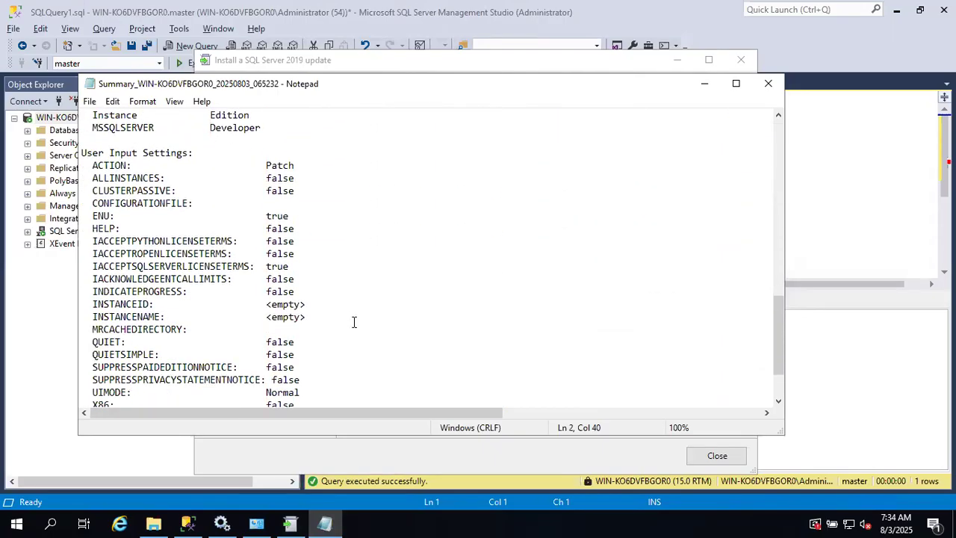
scroll(354, 321, up, 6)
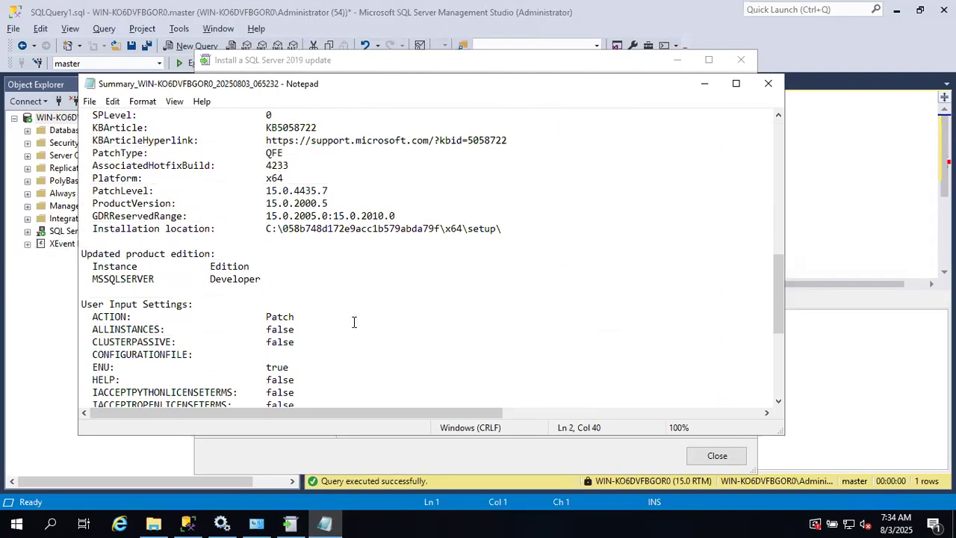
scroll(354, 321, up, 3)
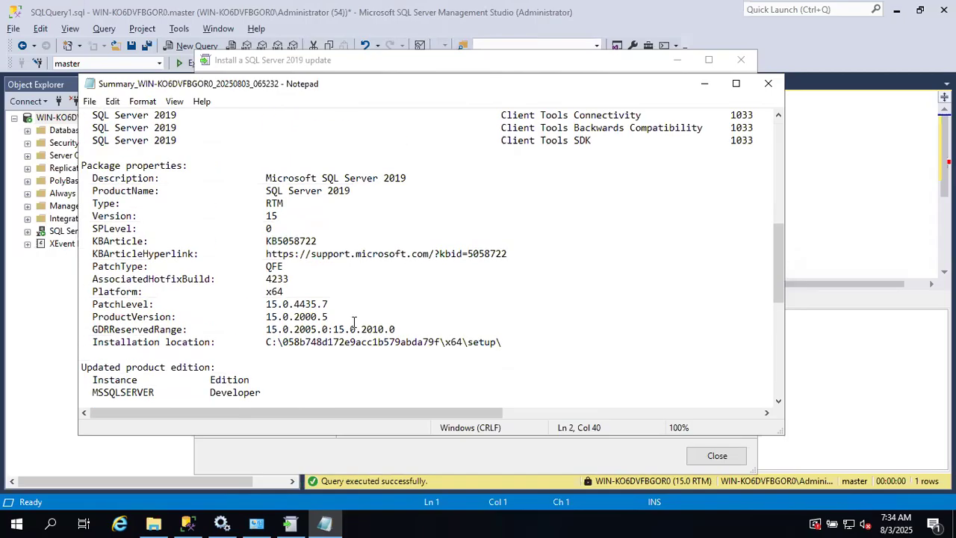
scroll(355, 321, up, 2)
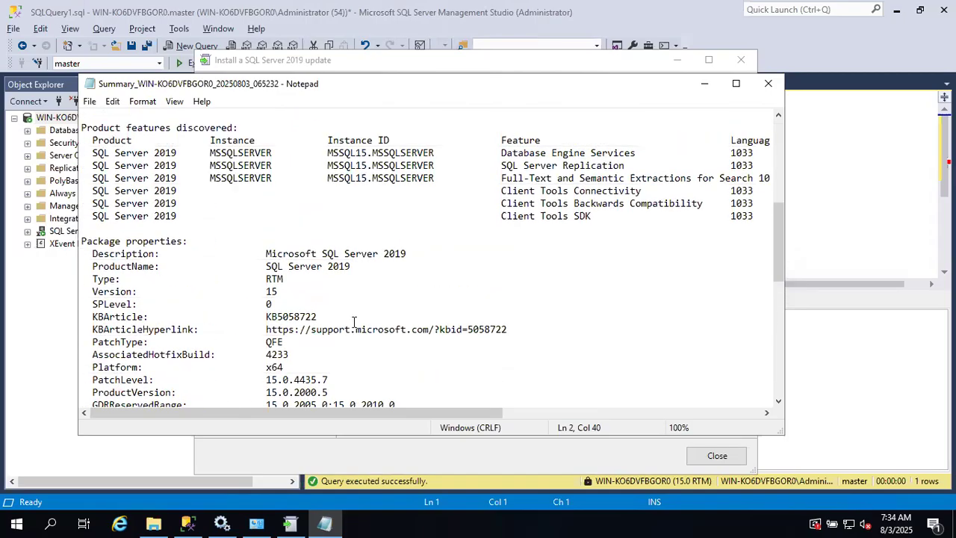
scroll(354, 321, up, 2)
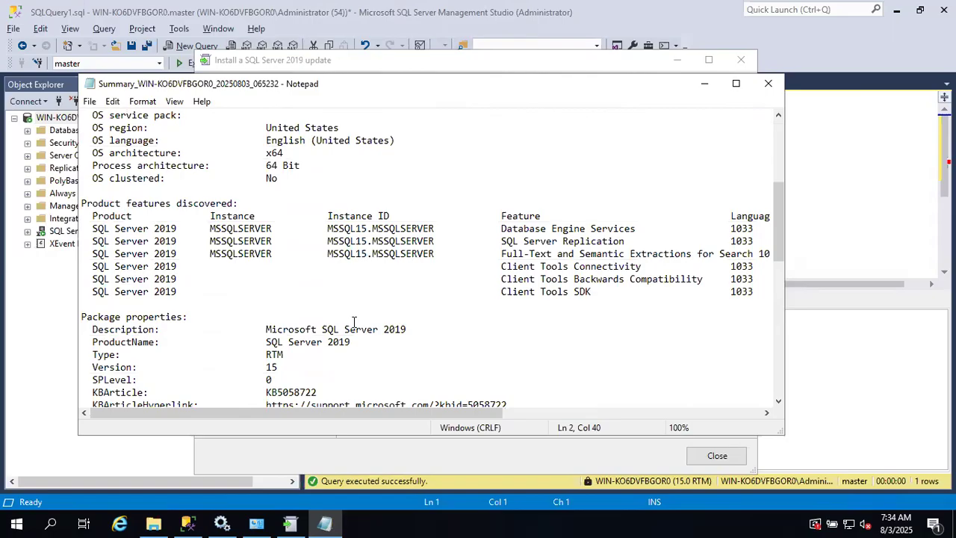
scroll(354, 321, up, 1)
scroll(354, 322, up, 4)
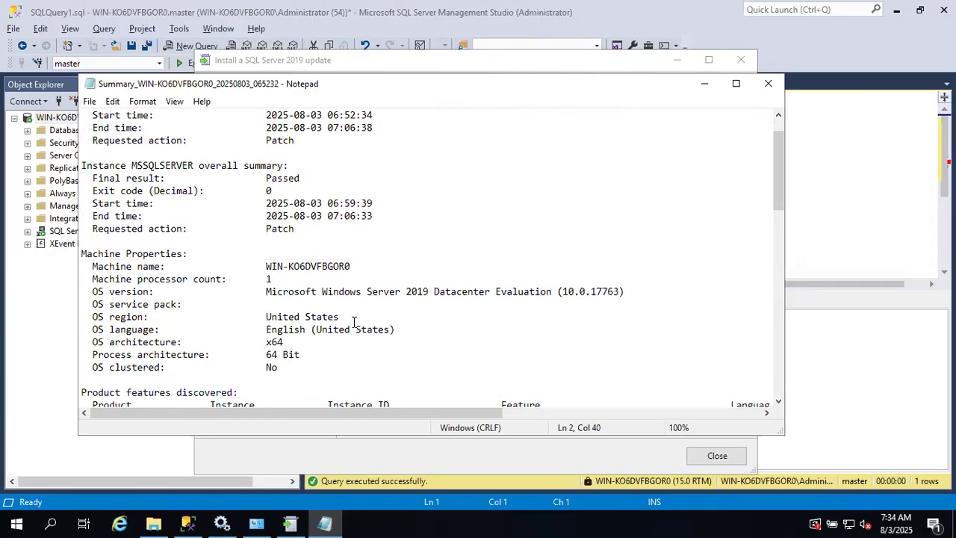
scroll(354, 321, up, 1)
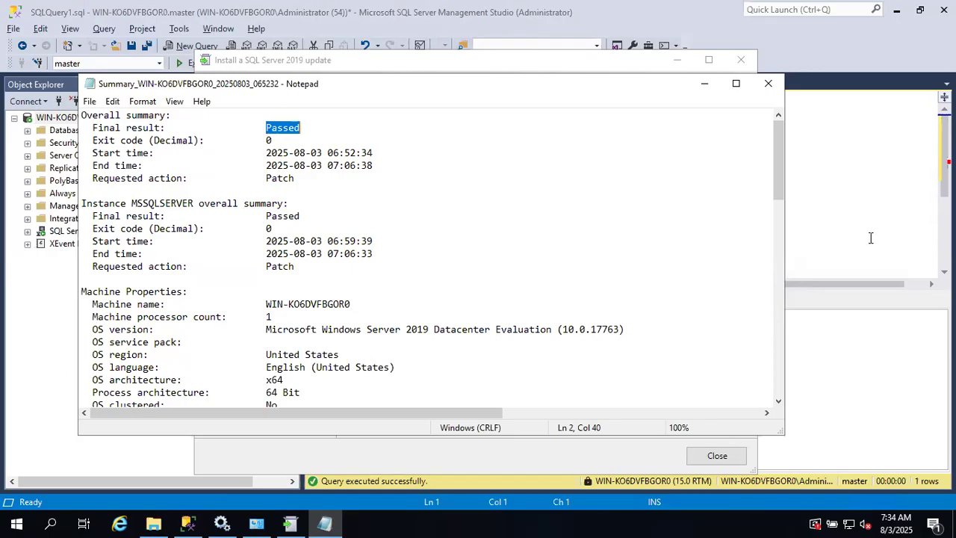
drag(273, 141, 256, 140)
click(255, 139)
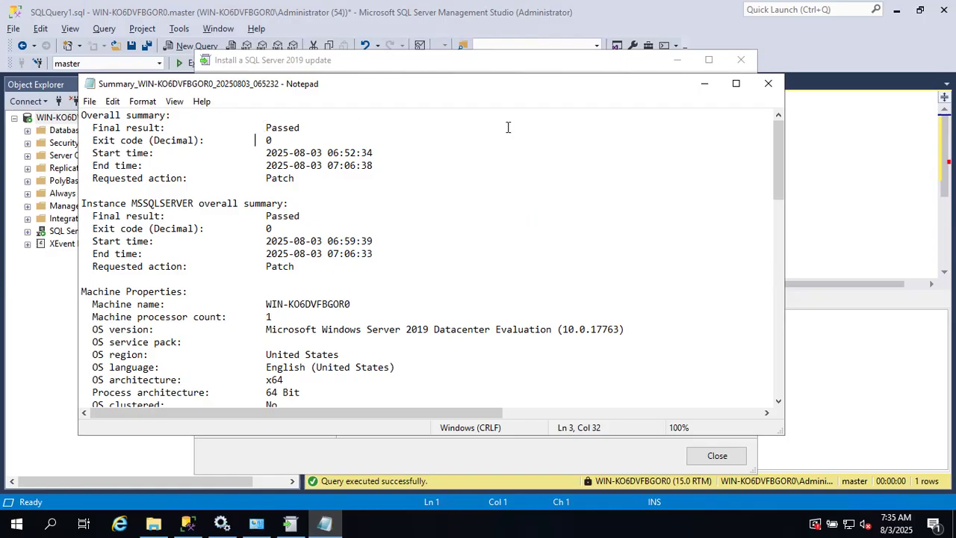
- Close the summary log in Notepad and cancel the Run dialog
click(765, 86)
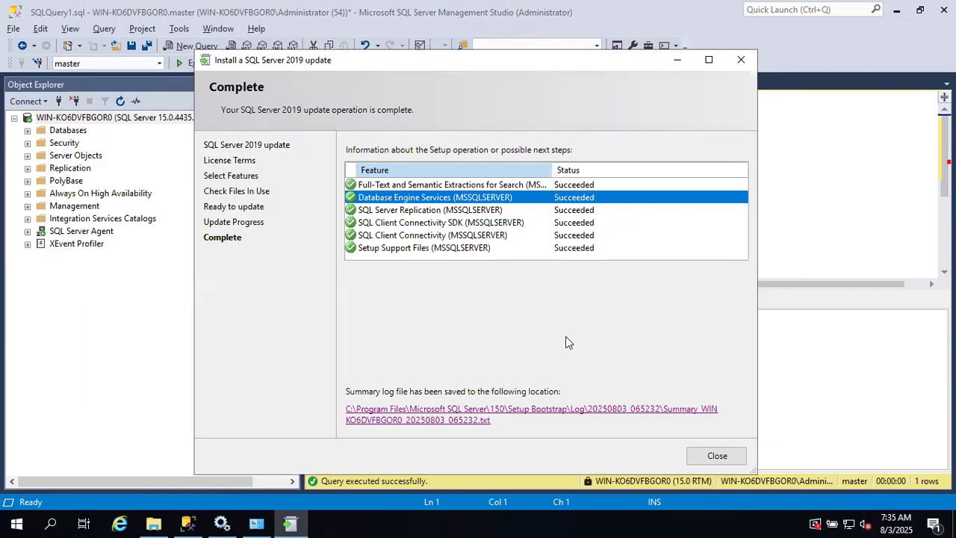
key(super+r)
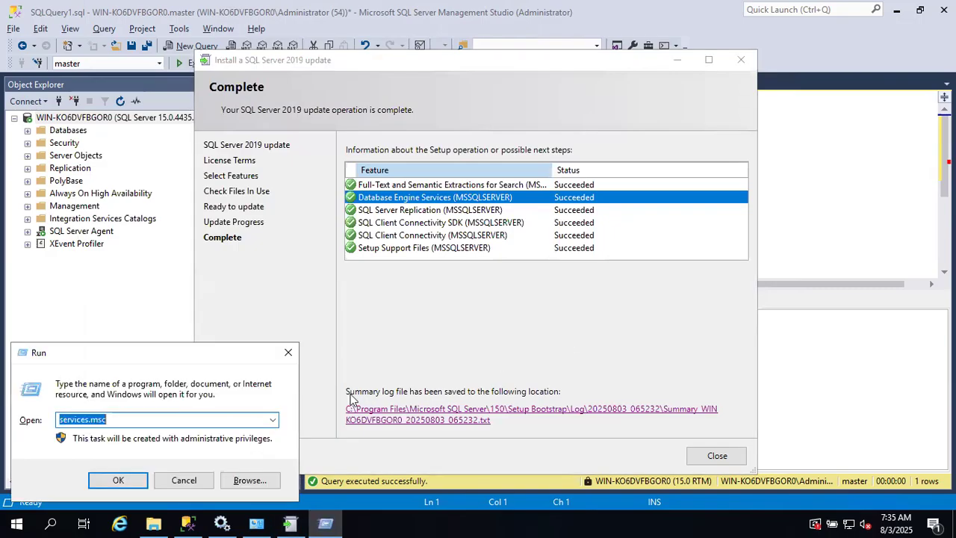
click(188, 480)
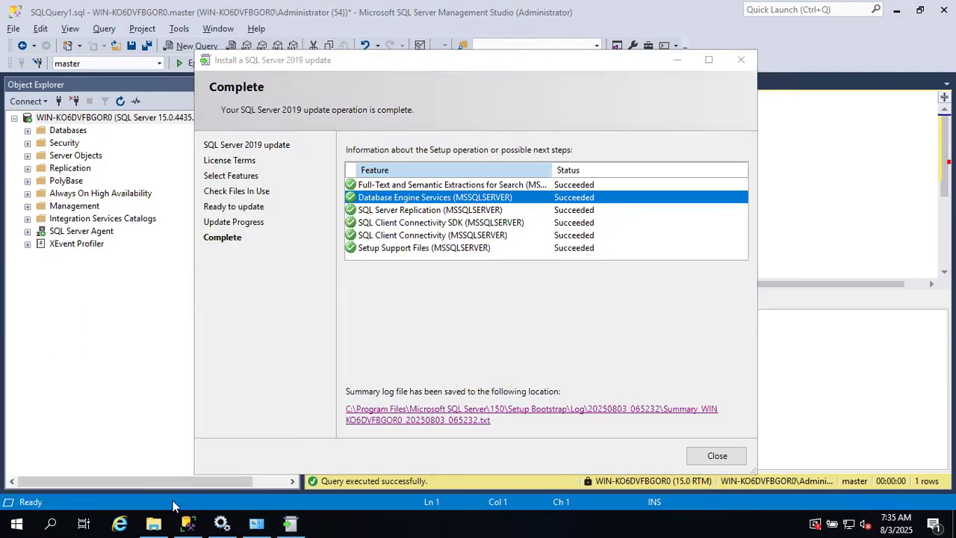
- In File Explorer, navigate to C:\Program Files\Microsoft SQL Server\MSSQL15.MSSQLSERVER
click(153, 523)
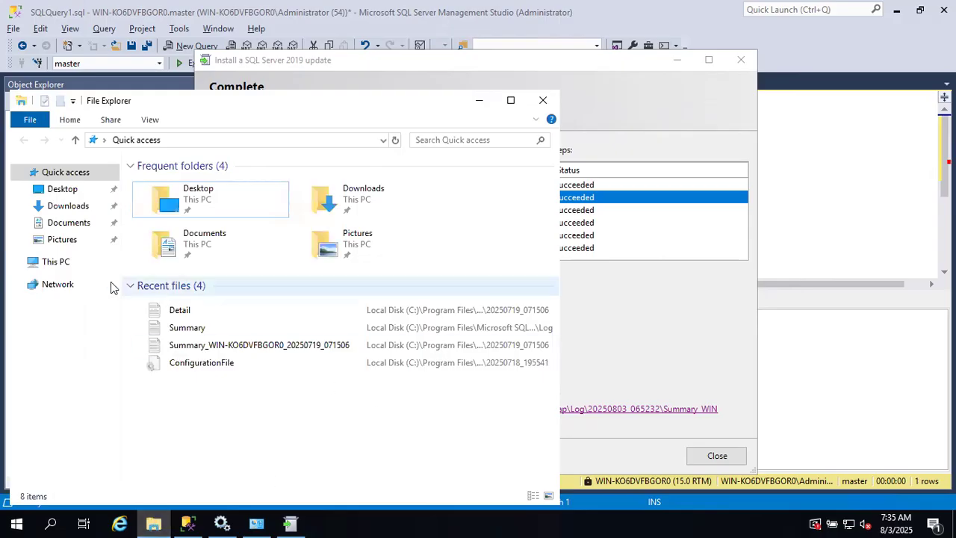
click(52, 264)
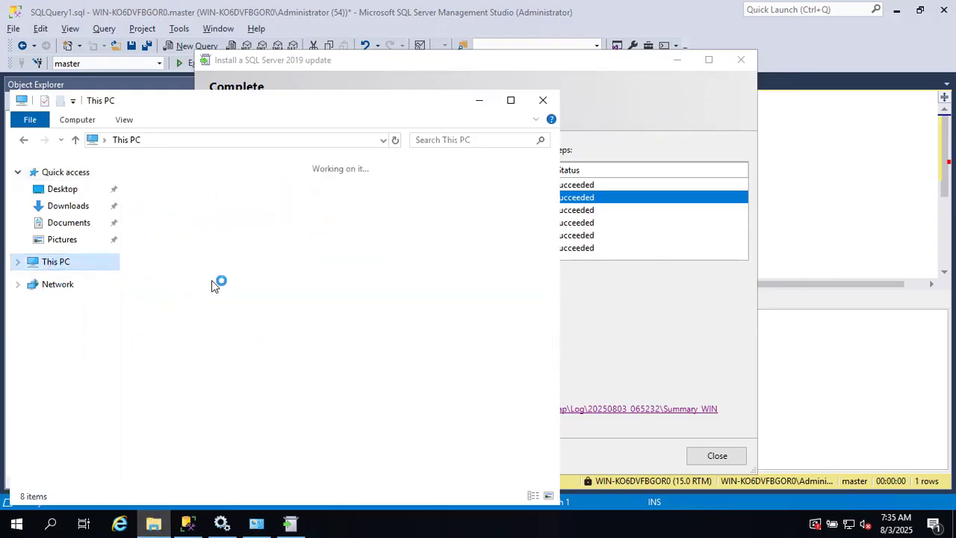
double_click(211, 362)
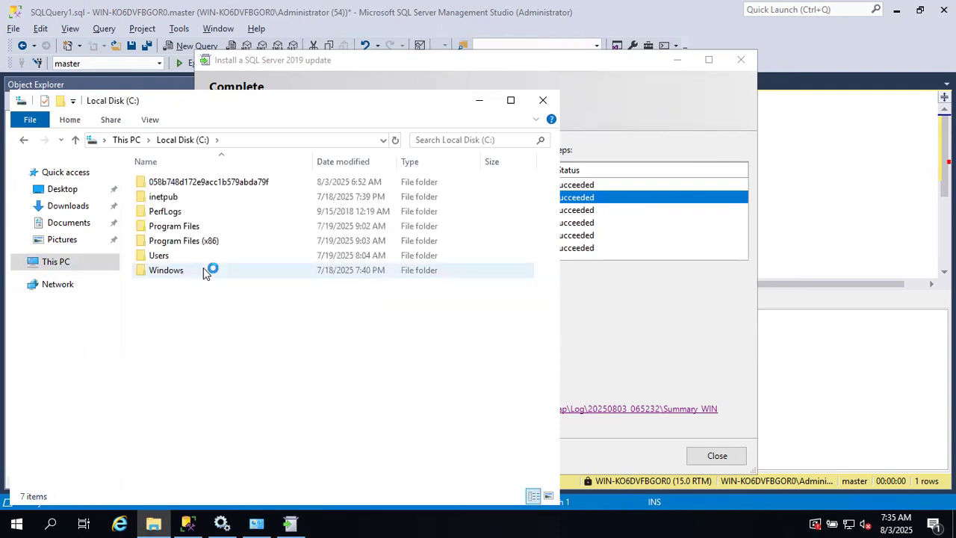
double_click(168, 226)
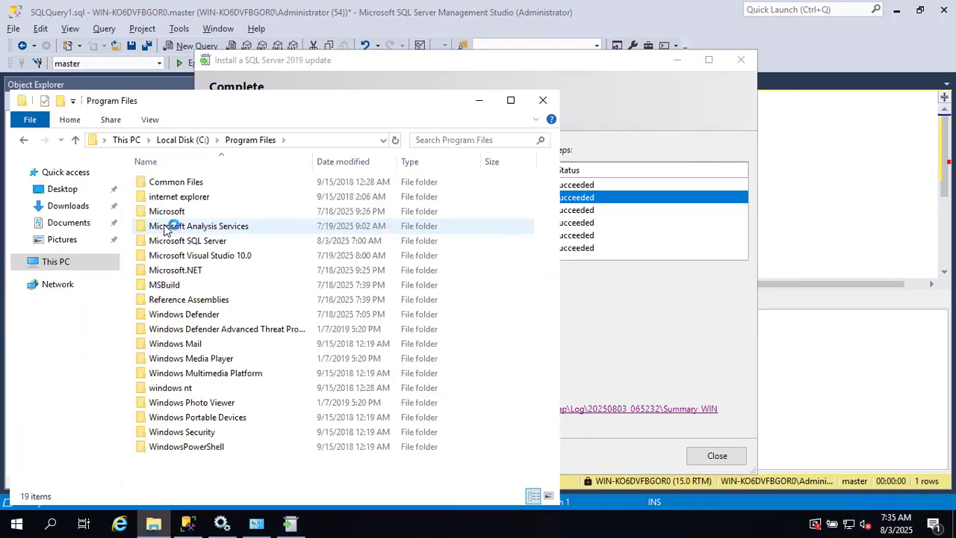
double_click(153, 241)
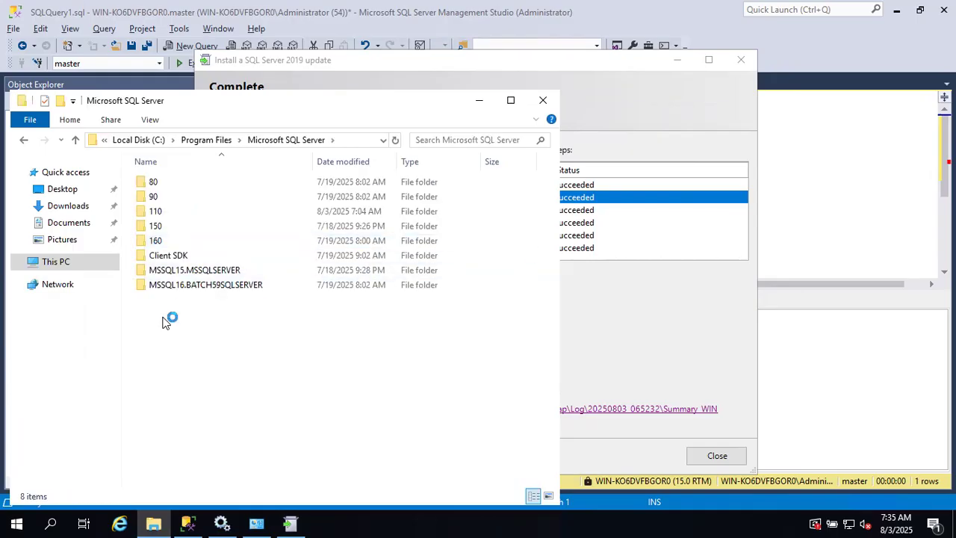
double_click(148, 272)
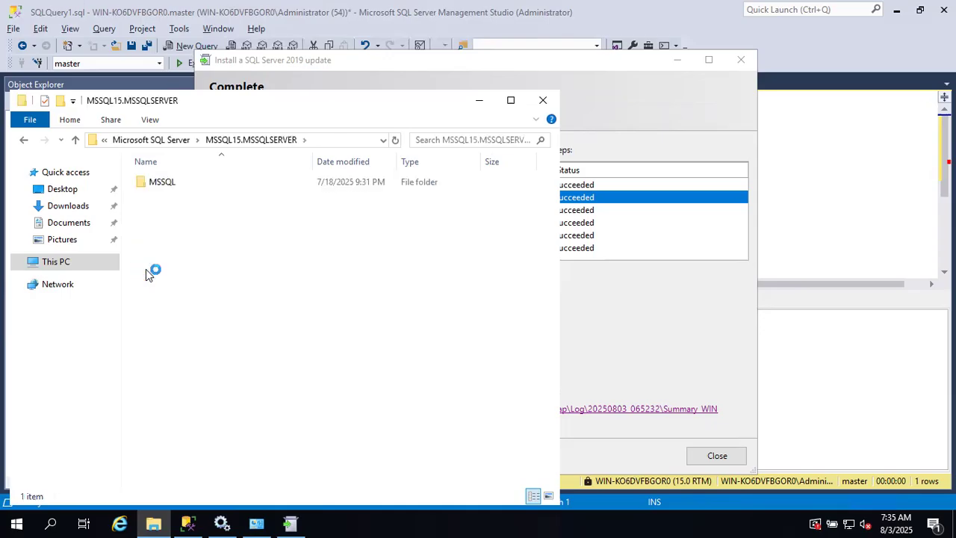
- Open MSSQL\Log and scroll through its ERRORLOG and HkEngineEventFile logs
click(160, 182)
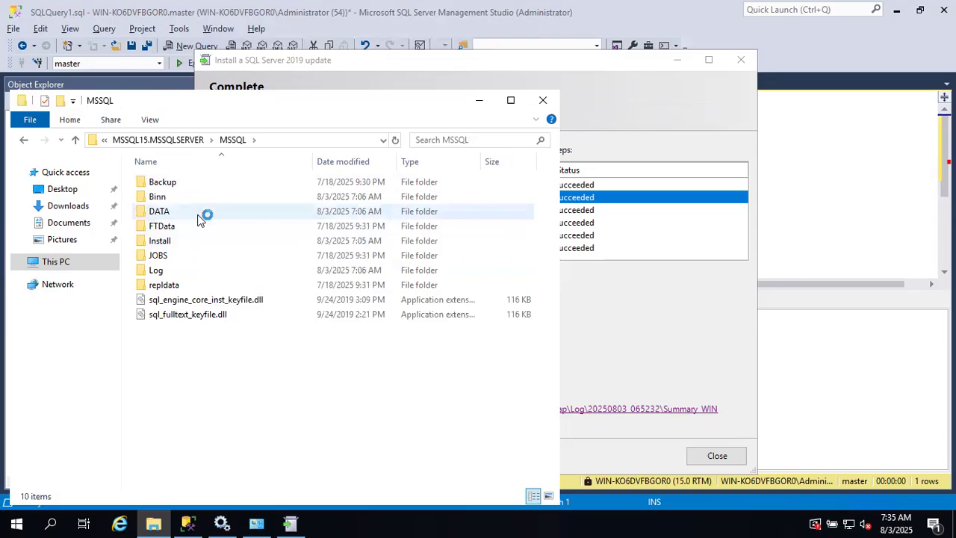
double_click(182, 269)
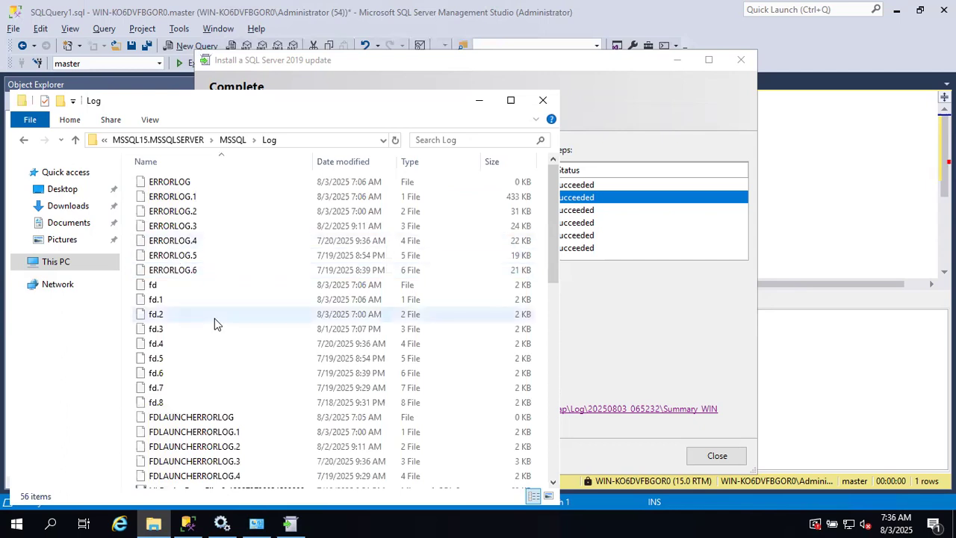
scroll(214, 318, down, 4)
scroll(217, 321, down, 2)
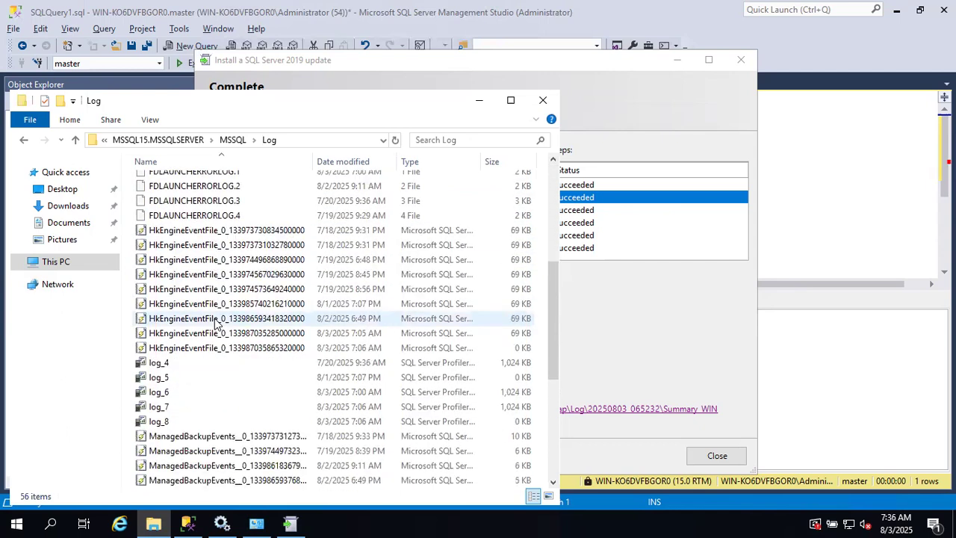
scroll(214, 322, down, 4)
scroll(215, 323, up, 6)
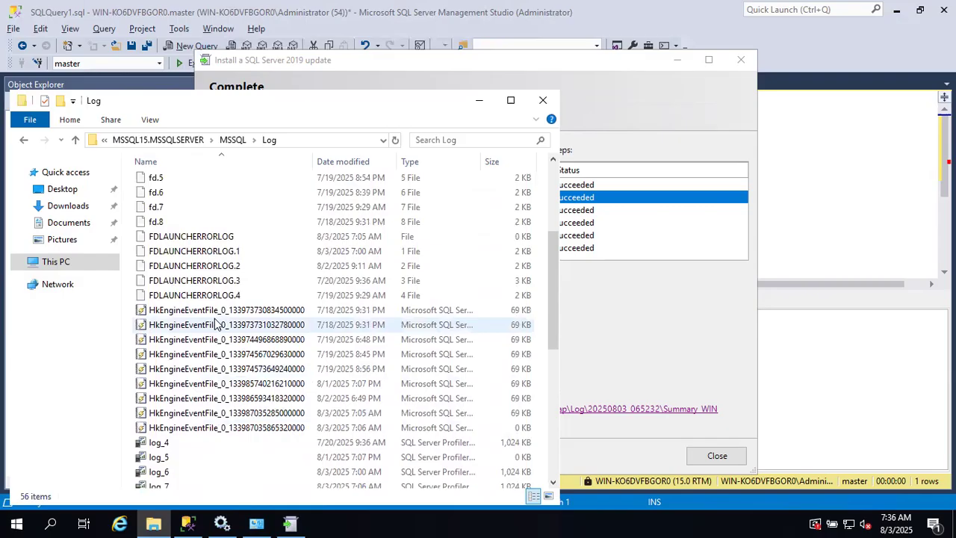
click(232, 139)
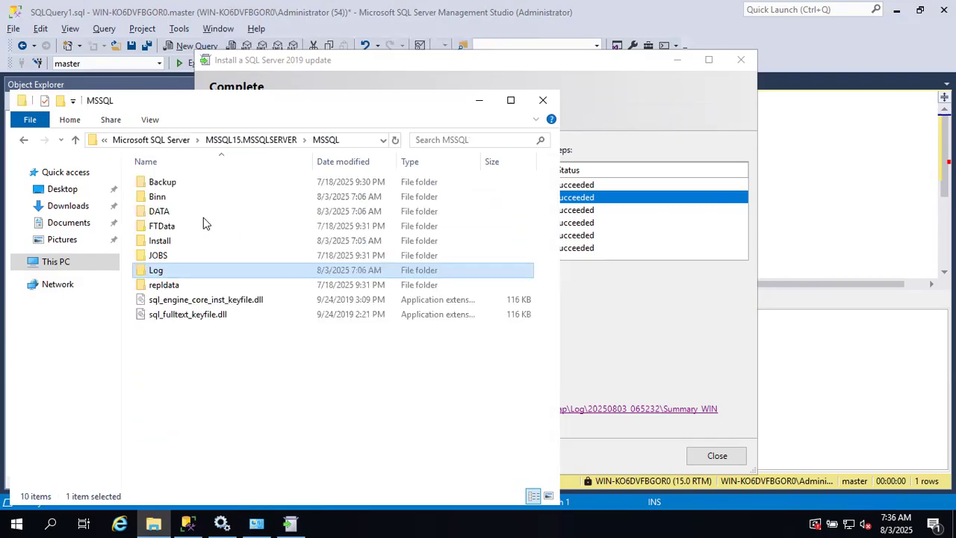
double_click(161, 212)
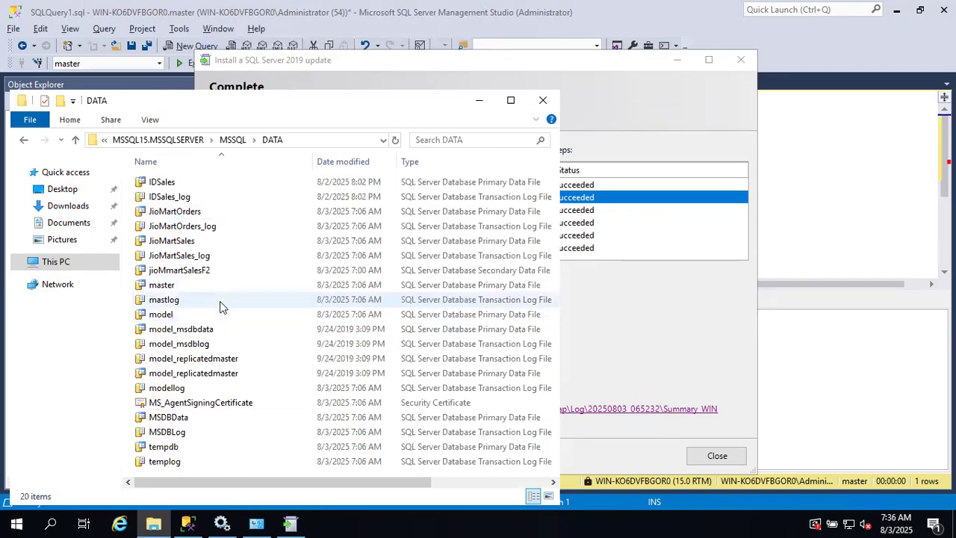
click(237, 144)
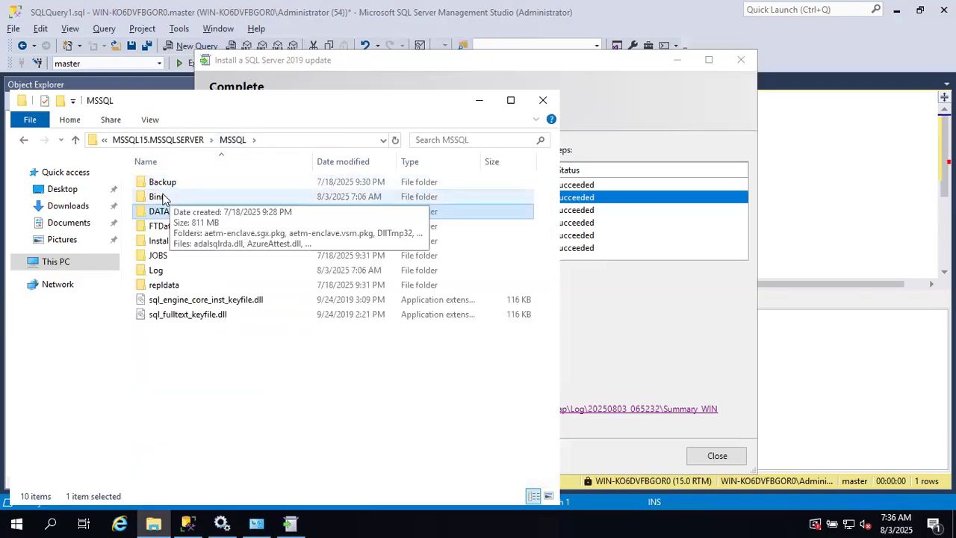
click(164, 199)
double_click(163, 198)
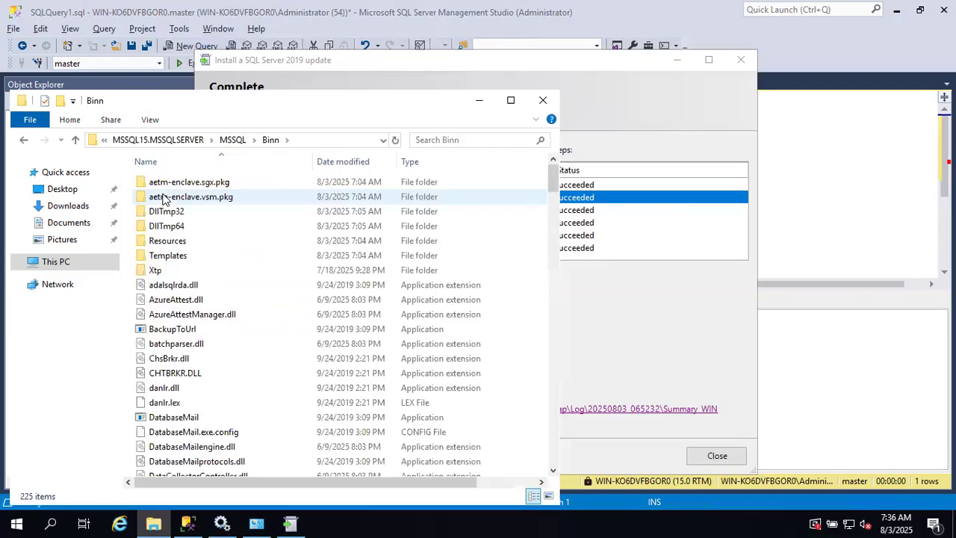
scroll(221, 280, down, 1)
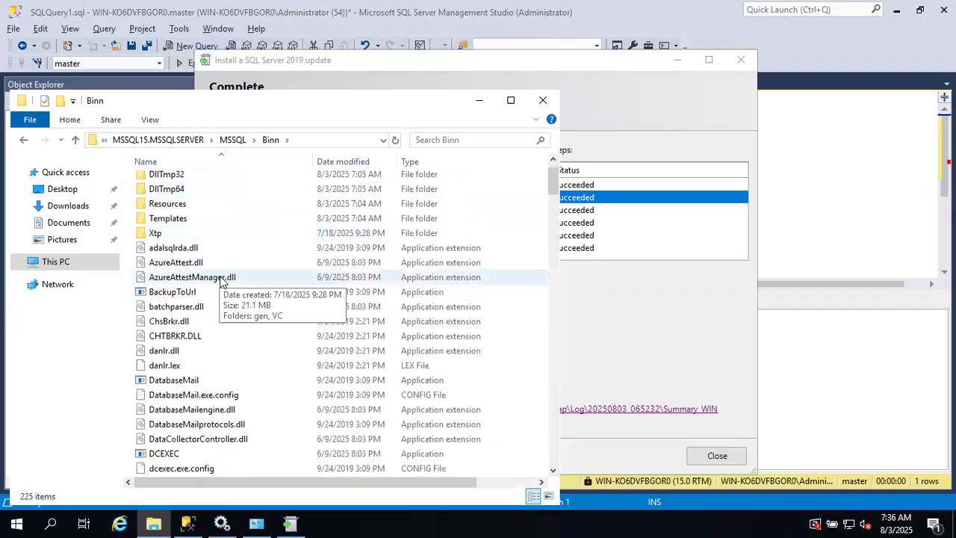
scroll(221, 280, down, 3)
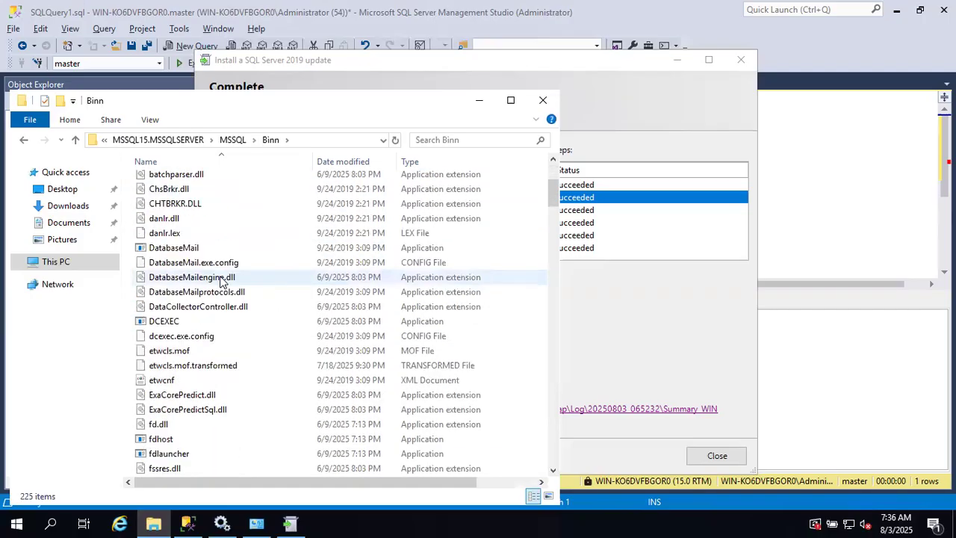
scroll(220, 280, down, 5)
scroll(220, 280, down, 2)
scroll(221, 280, up, 11)
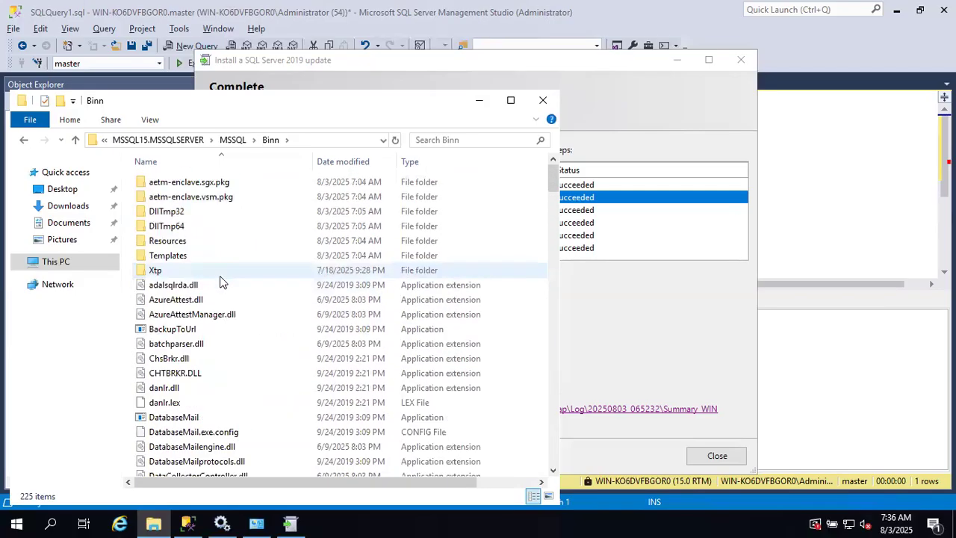
click(228, 142)
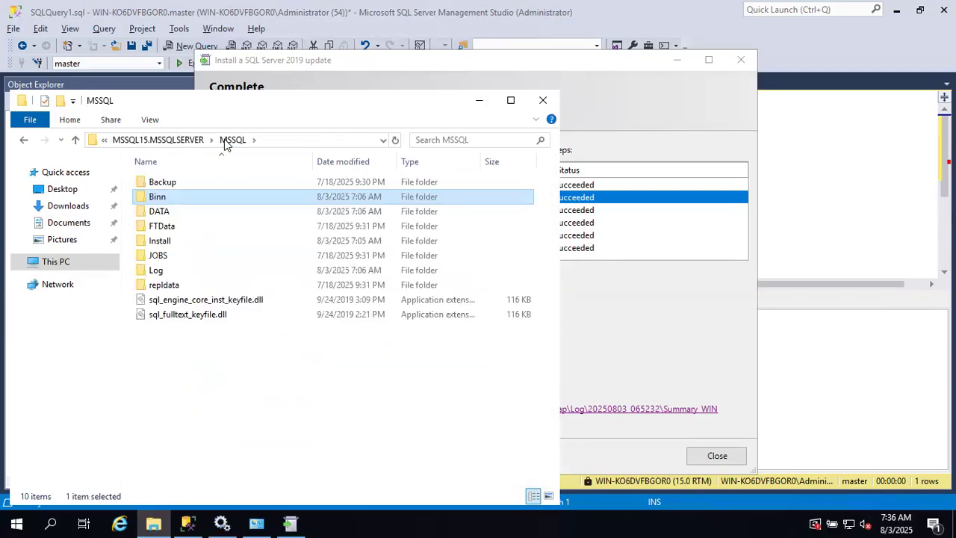
- Go up to Microsoft SQL Server, open 150\Setup Bootstrap\Log, and select the Summary file
click(75, 141)
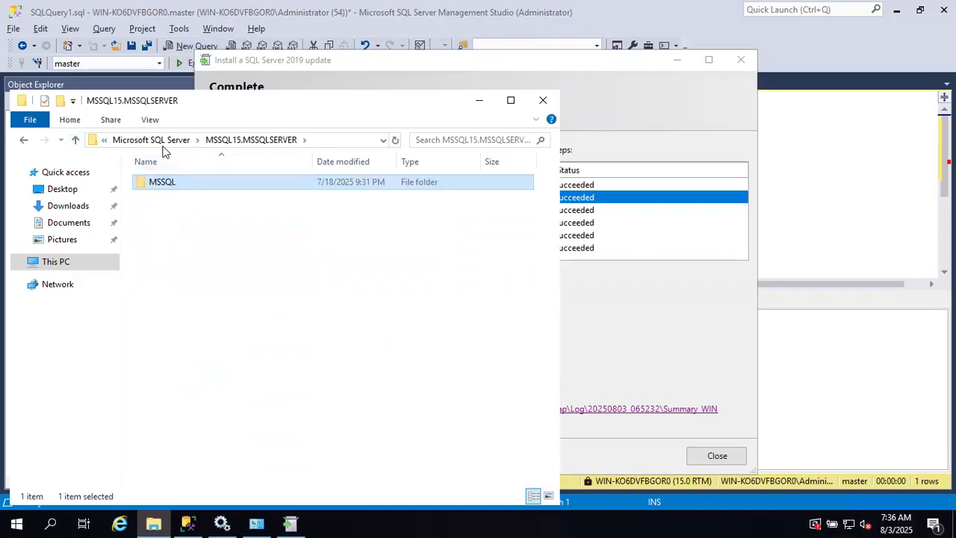
click(77, 143)
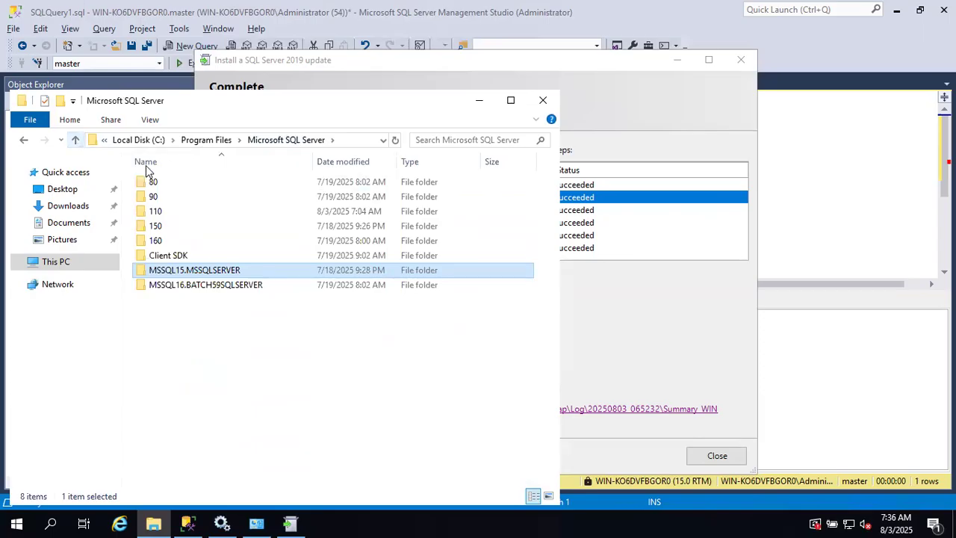
double_click(156, 227)
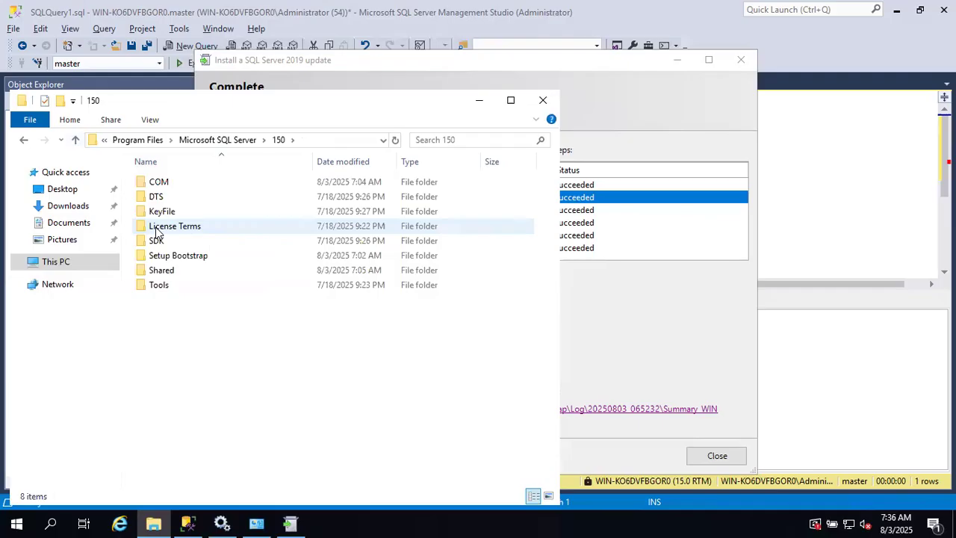
double_click(188, 255)
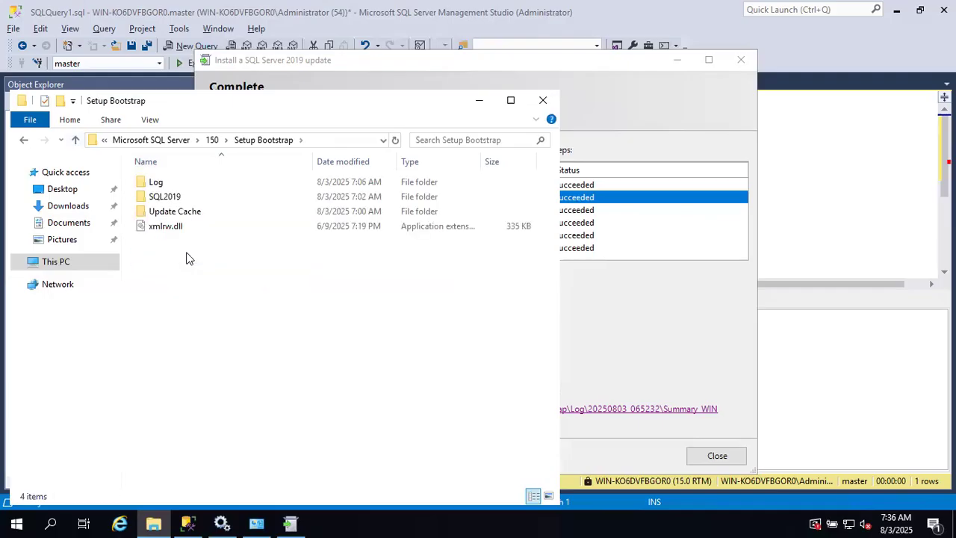
double_click(153, 184)
click(168, 211)
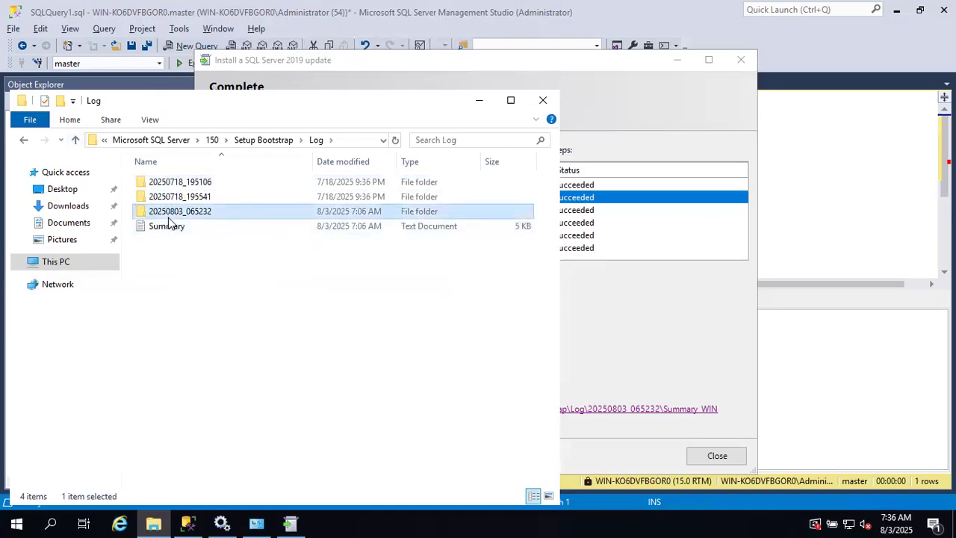
click(165, 231)
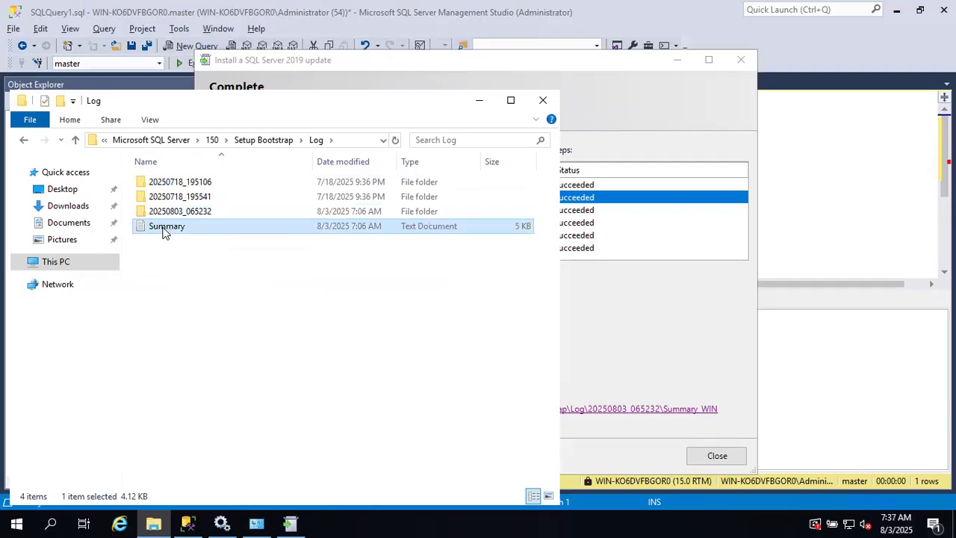
- Show the Log folder's full path, maximize the Explorer window, and clear the selection
click(364, 142)
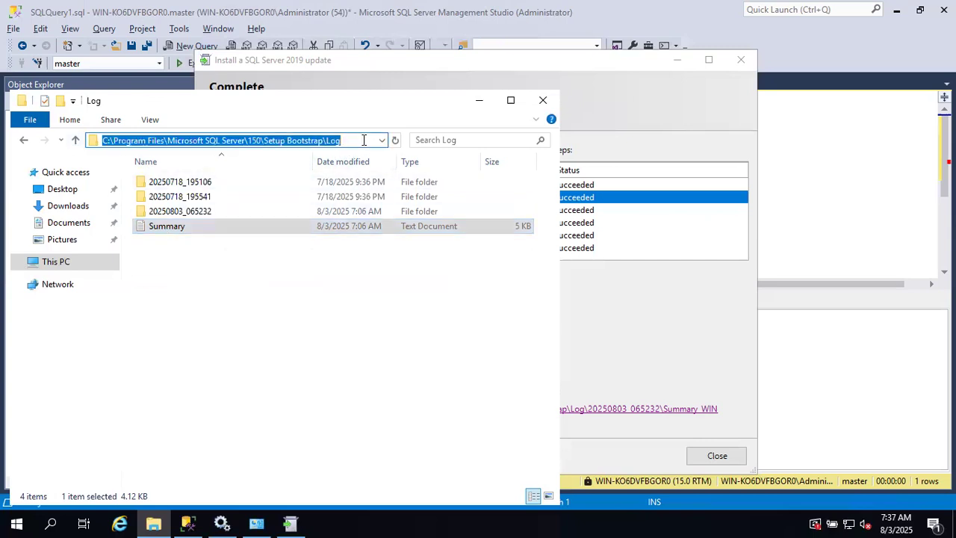
click(517, 100)
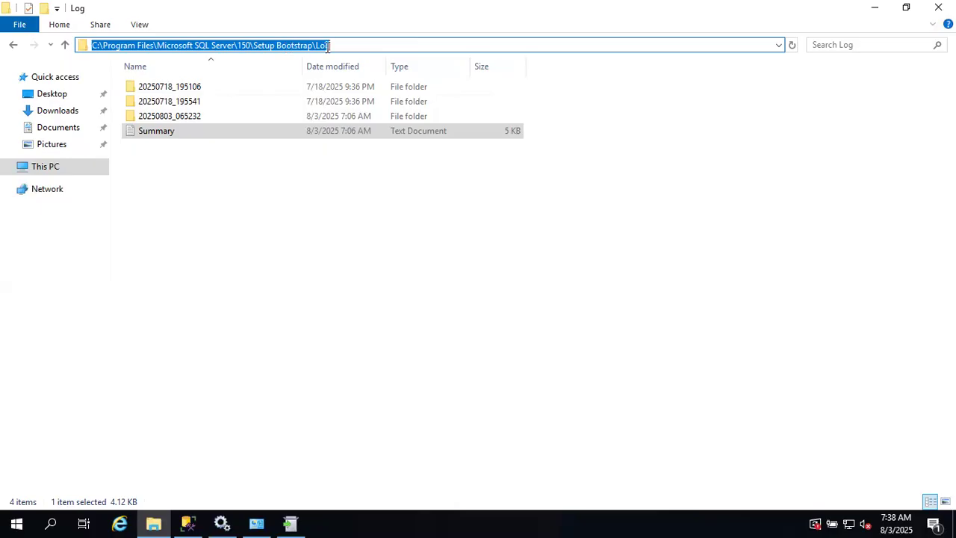
click(271, 192)
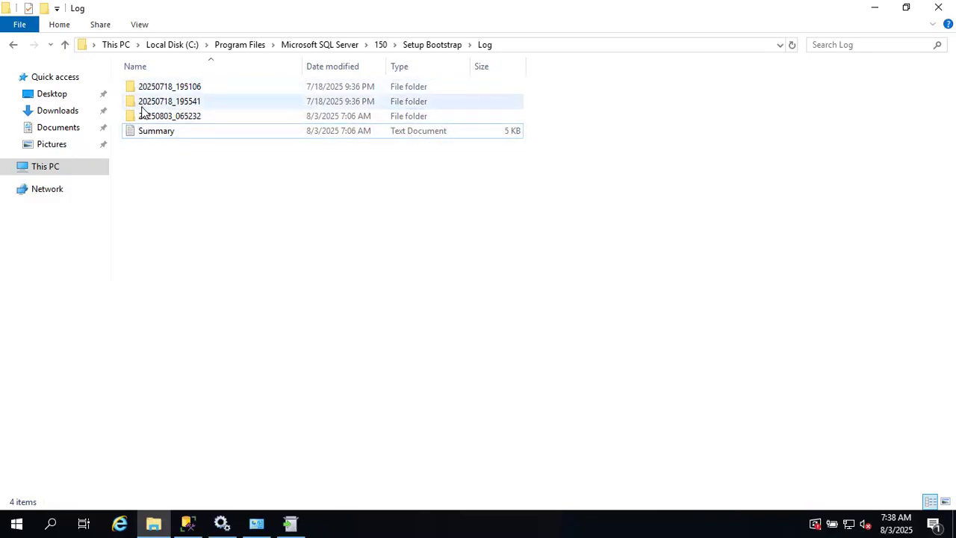
- Open the 2.91 MB Detail log from the 20250803_065232 folder in Notepad
mouse_move(143, 110)
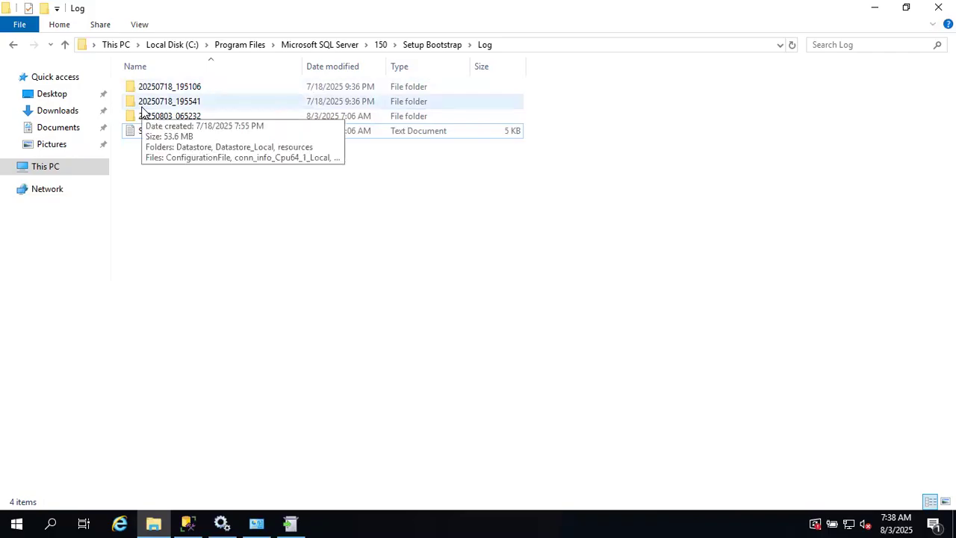
click(133, 118)
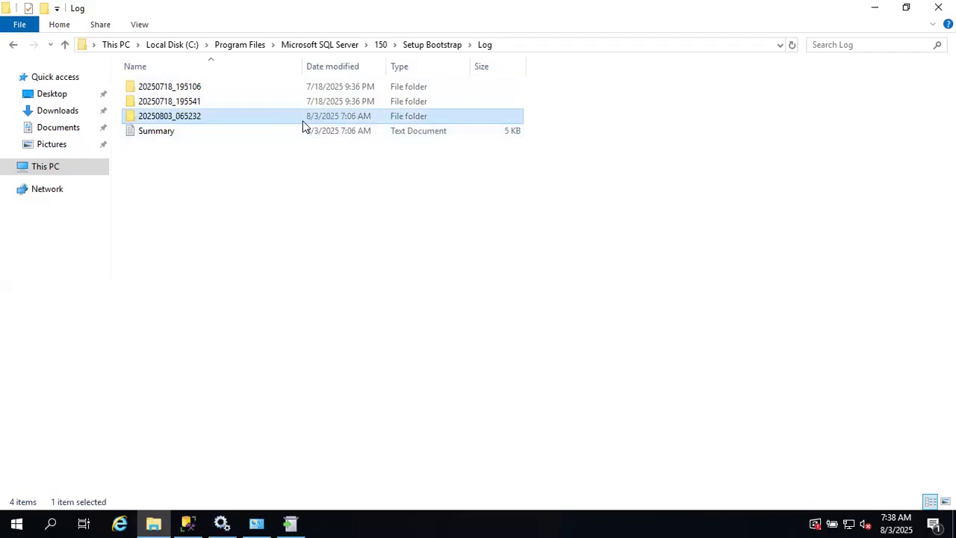
mouse_move(191, 132)
double_click(132, 122)
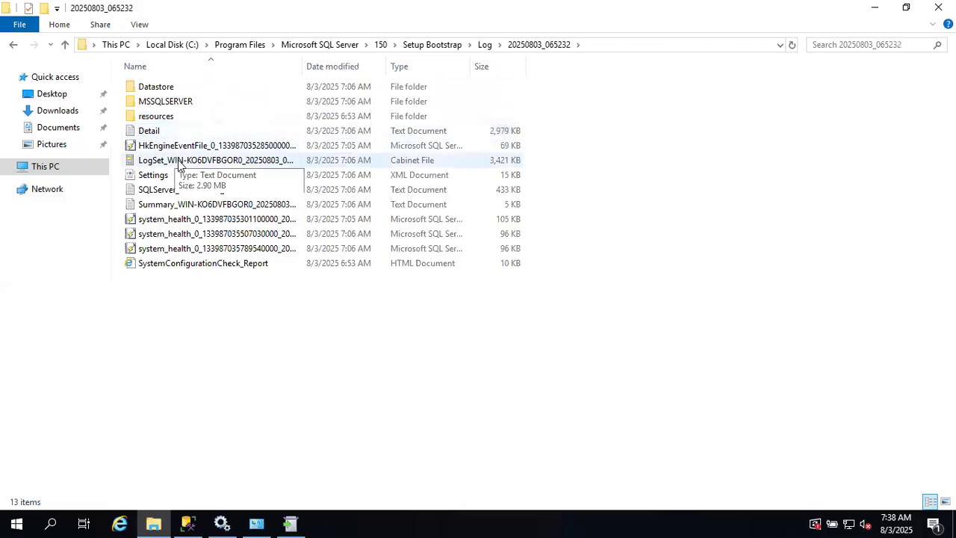
click(144, 133)
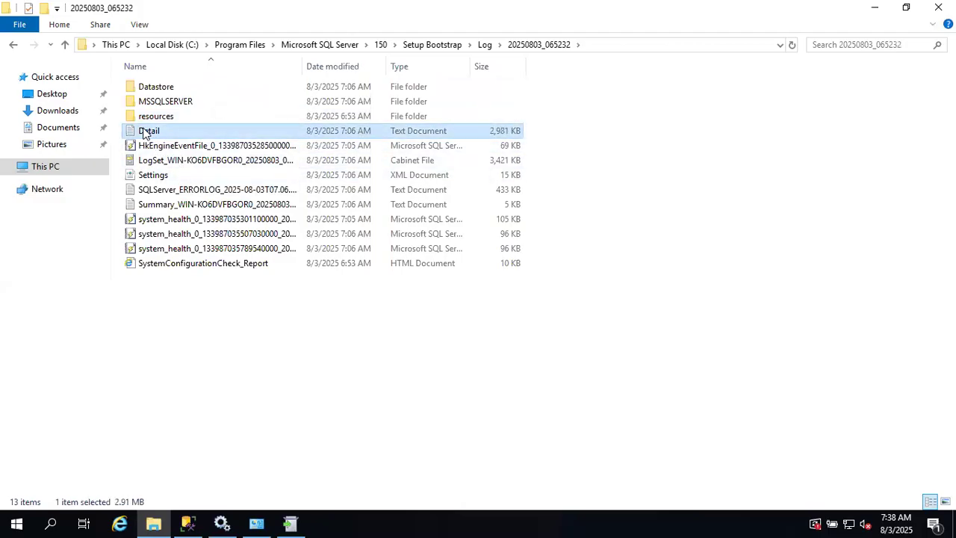
double_click(137, 130)
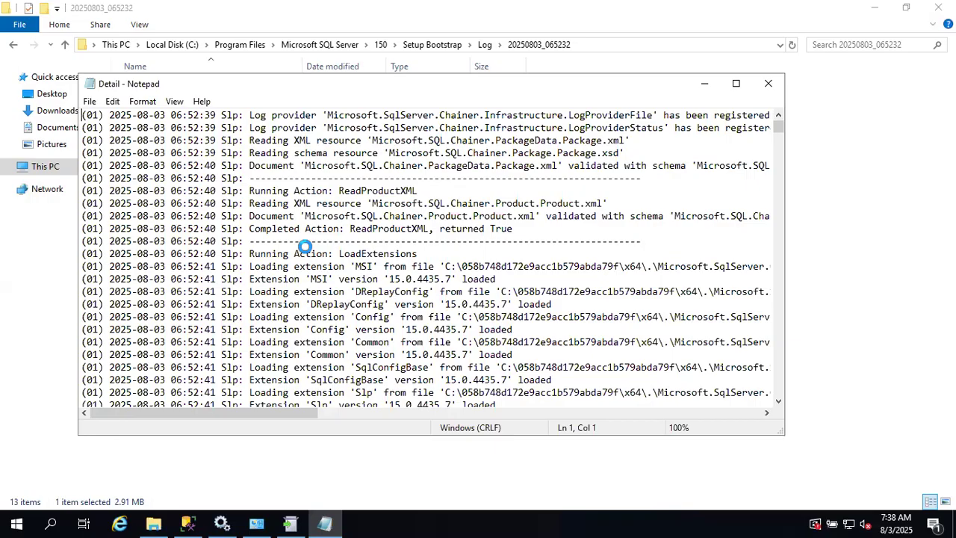
scroll(305, 247, down, 6)
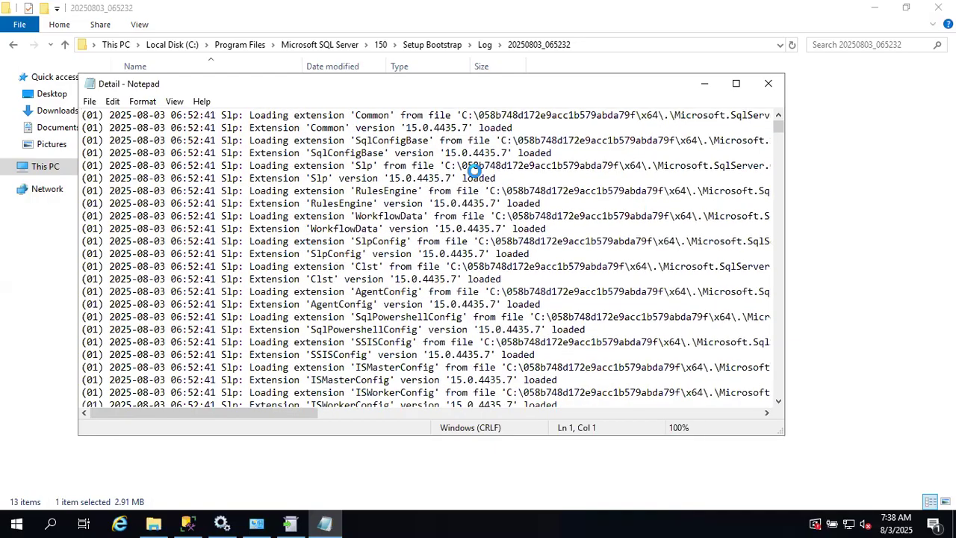
click(735, 85)
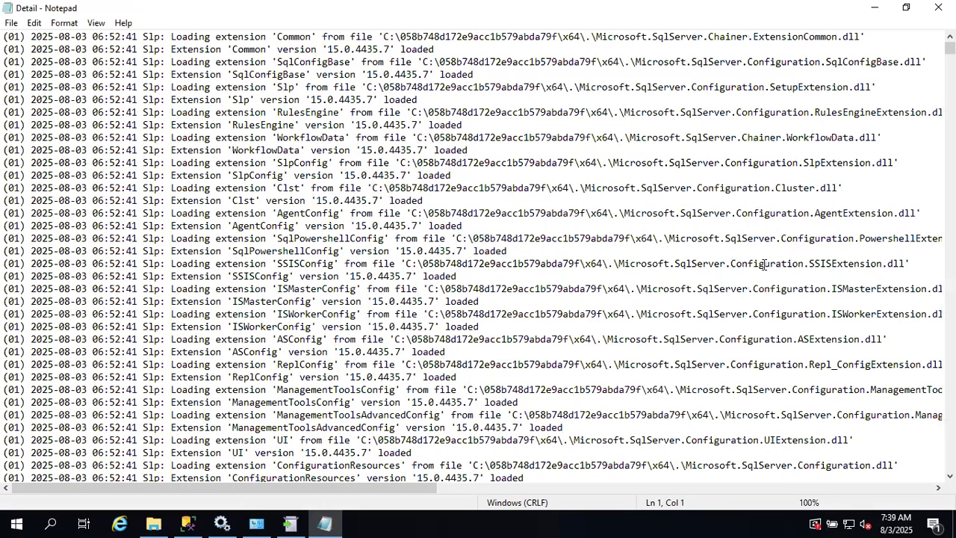
drag(848, 263, 906, 263)
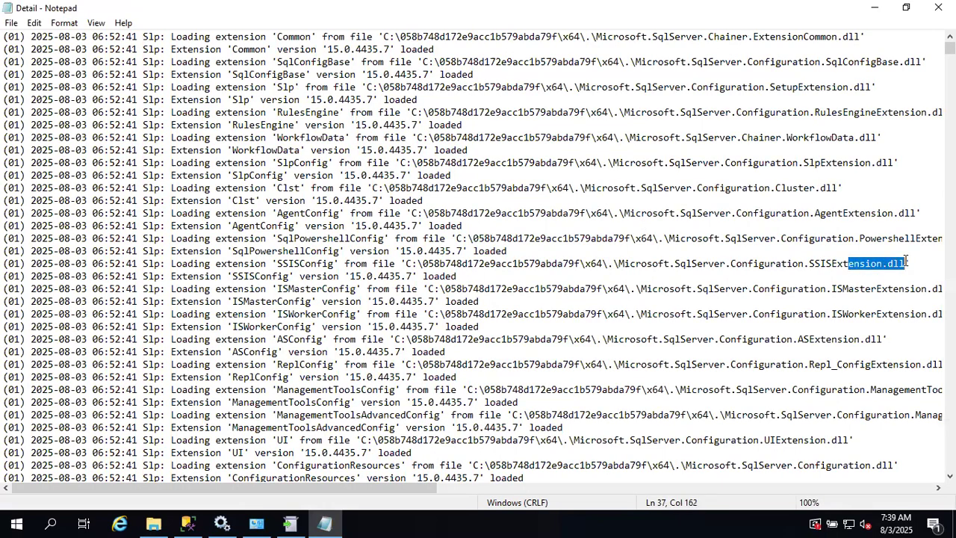
drag(905, 216, 918, 217)
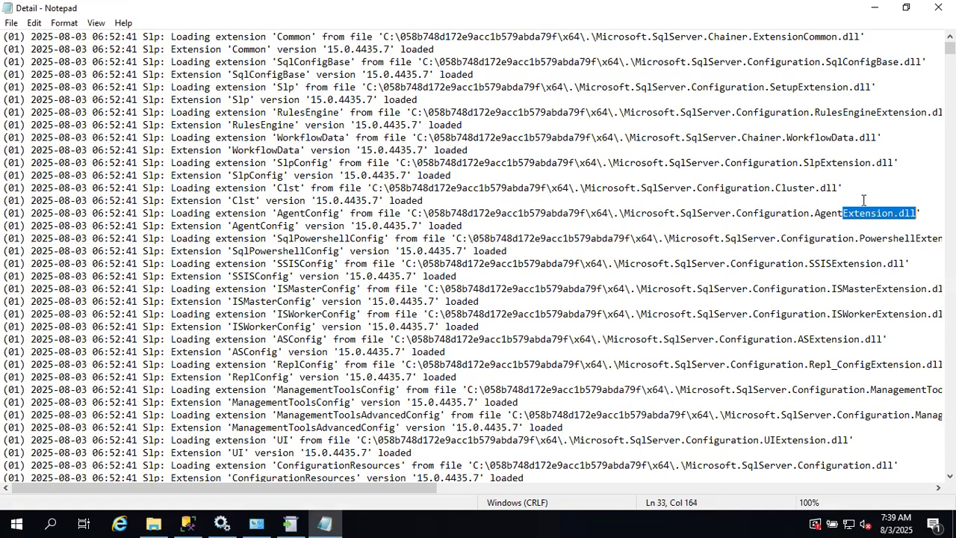
drag(786, 187, 893, 163)
drag(798, 137, 887, 145)
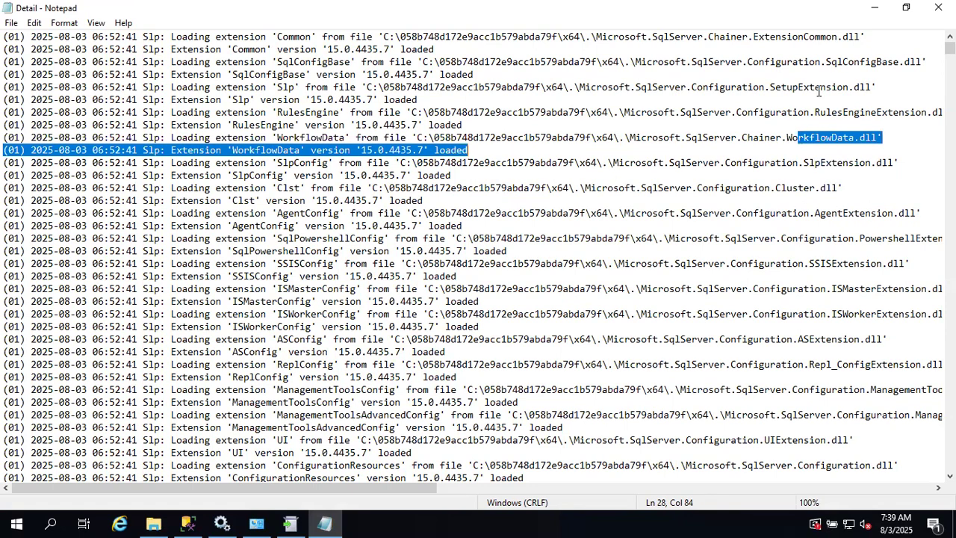
drag(783, 87, 851, 97)
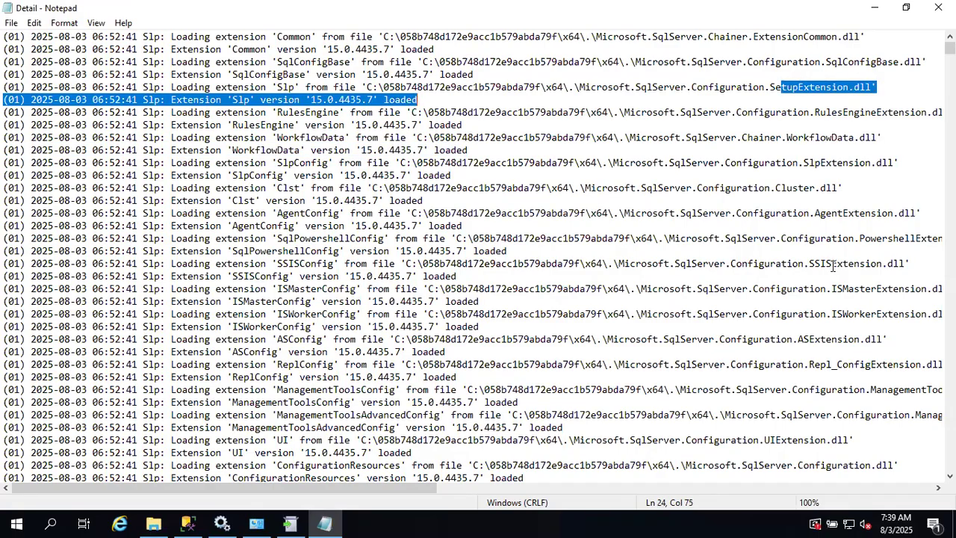
scroll(833, 266, down, 18)
scroll(833, 266, right, 5)
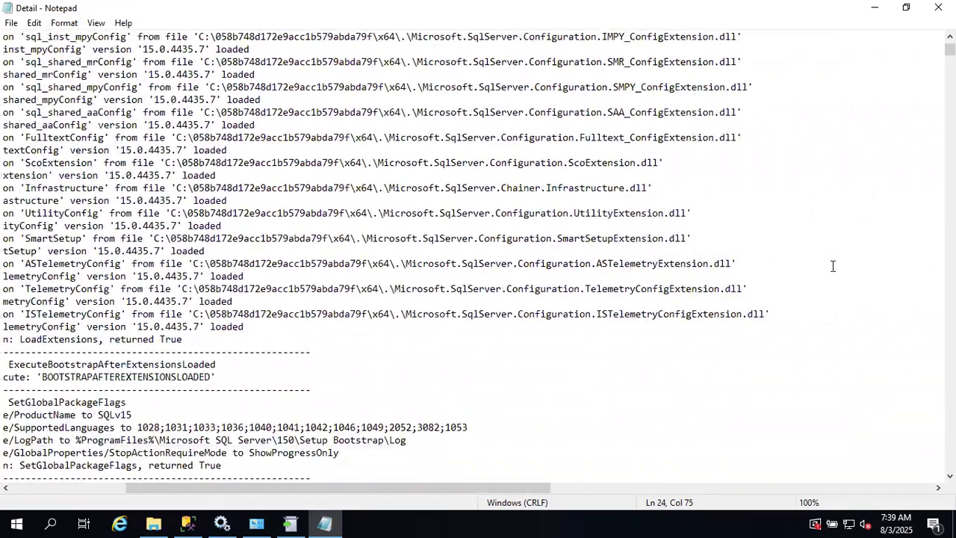
scroll(833, 266, down, 10)
scroll(833, 265, right, 5)
scroll(833, 266, right, 2)
scroll(833, 266, down, 6)
scroll(833, 266, left, 5)
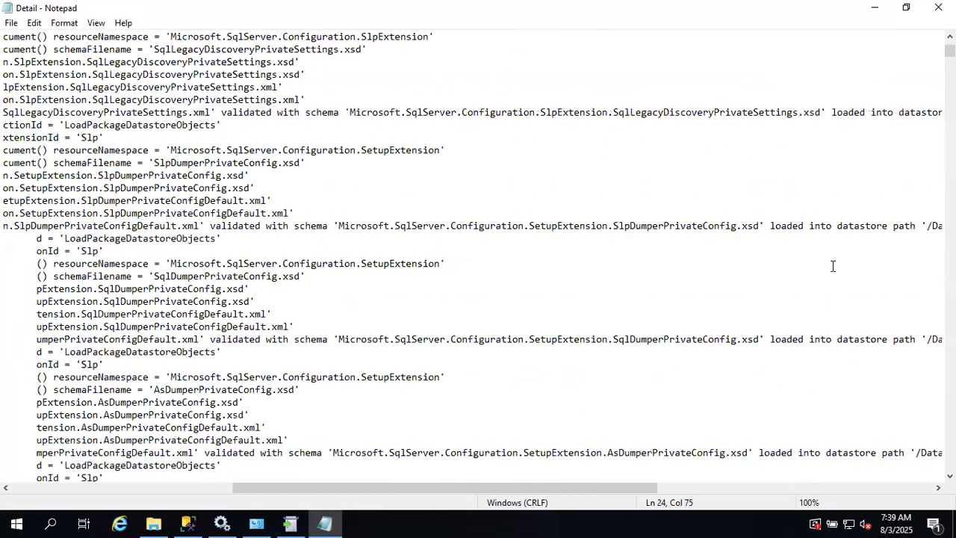
scroll(833, 266, left, 7)
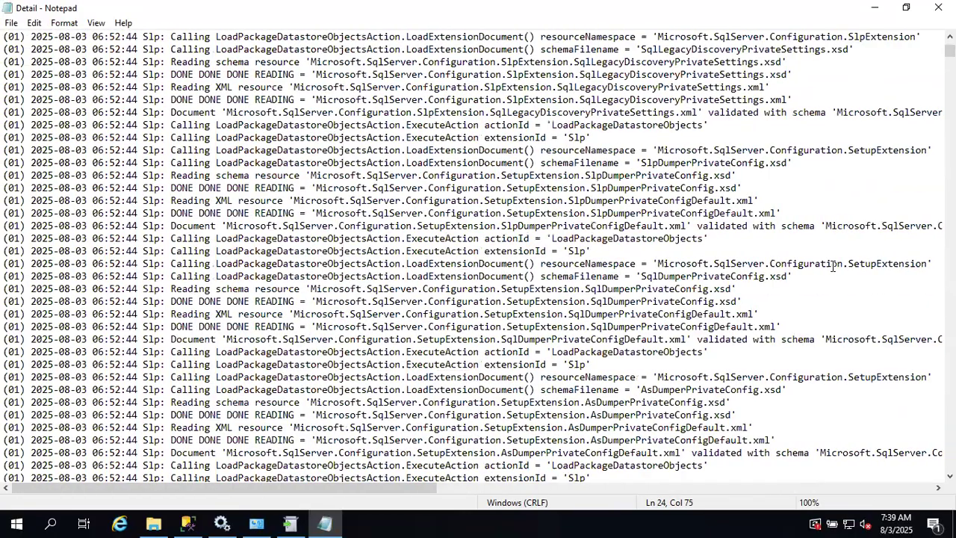
scroll(833, 266, down, 20)
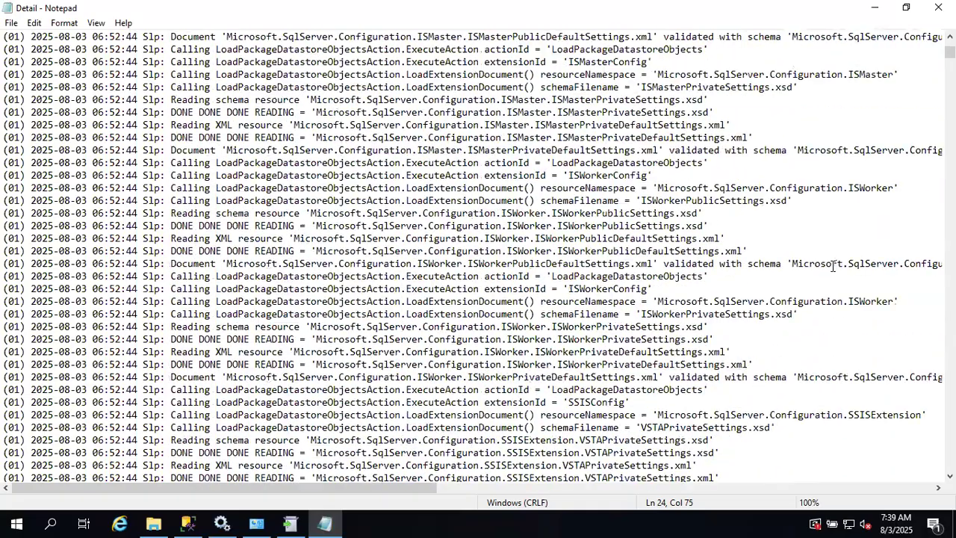
scroll(833, 266, down, 12)
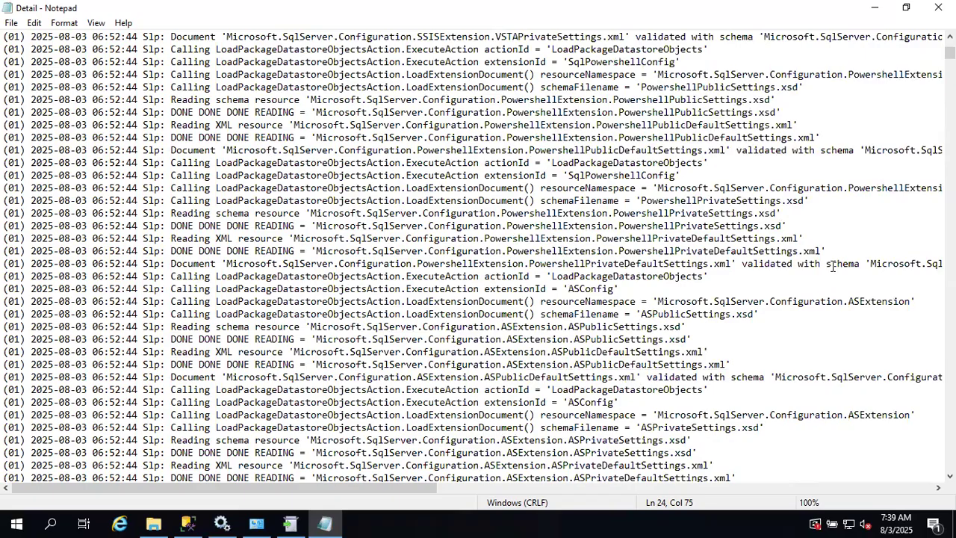
- Search the Detail log for '.msp' to jump to the first patch entry
key(ctrl+f)
text(sql)
key(BackSpace)
key(BackSpace)
key(BackSpace)
text(.msp)
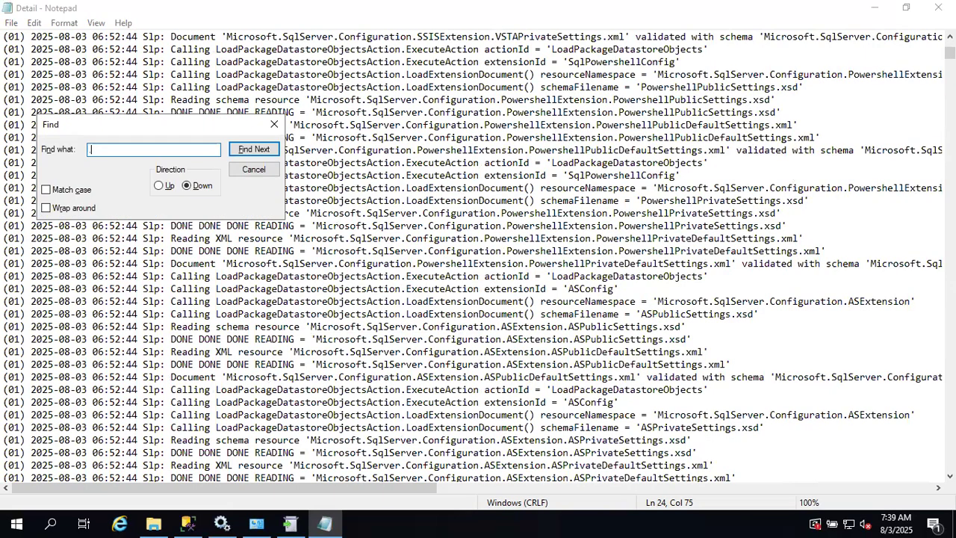
key(Return)
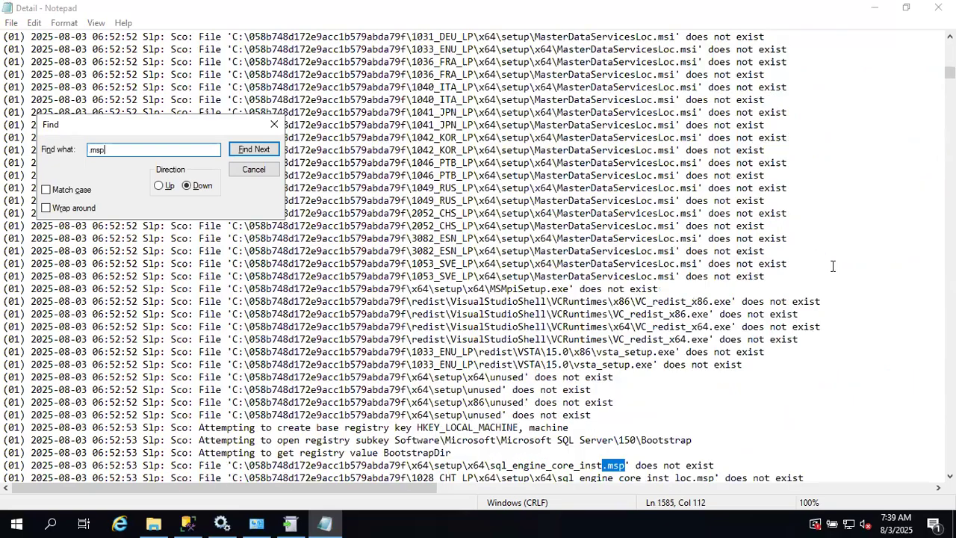
- Inspect the sql_engine_core_inst.msp and related patch file entries, then close the search
click(494, 465)
drag(494, 465, 620, 466)
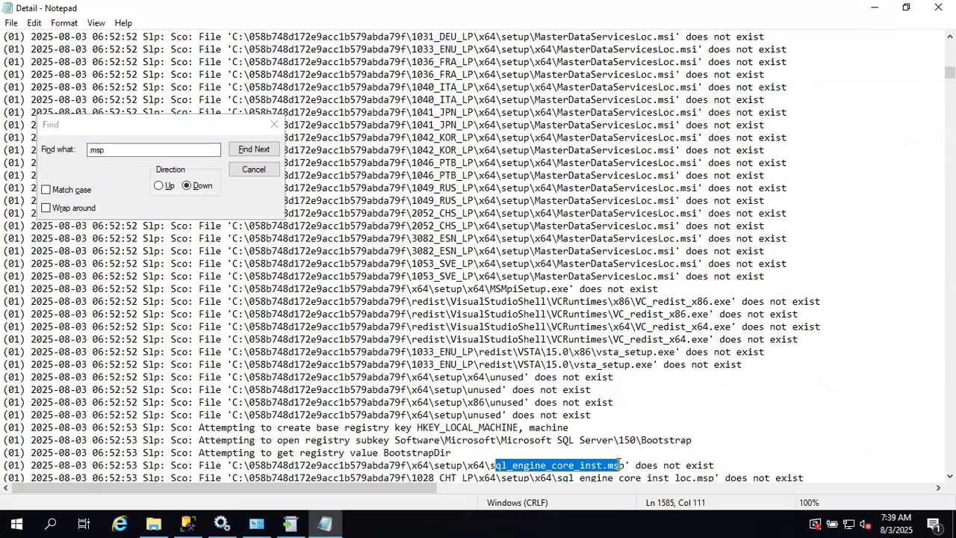
scroll(541, 423, down, 3)
drag(597, 377, 702, 373)
drag(630, 415, 696, 415)
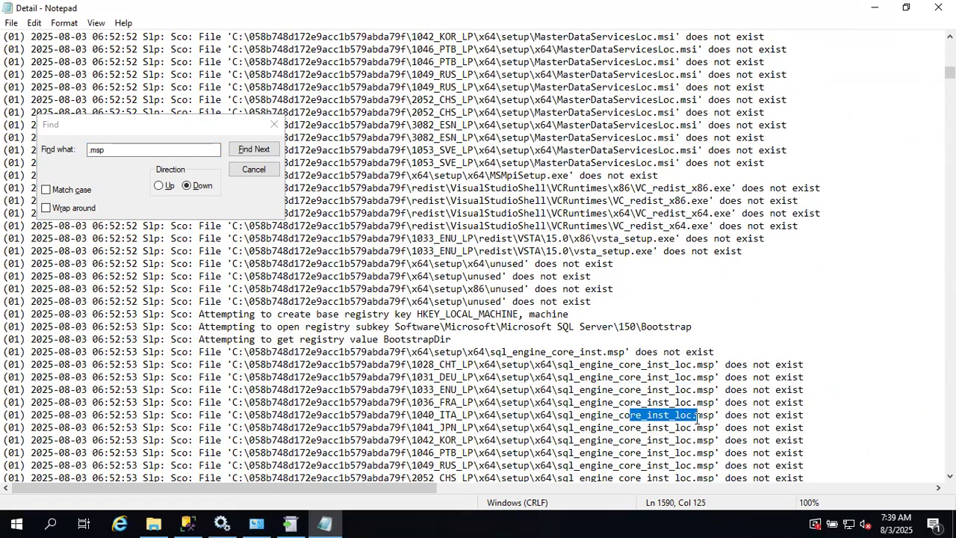
scroll(696, 418, down, 4)
scroll(696, 418, down, 2)
drag(526, 376, 602, 377)
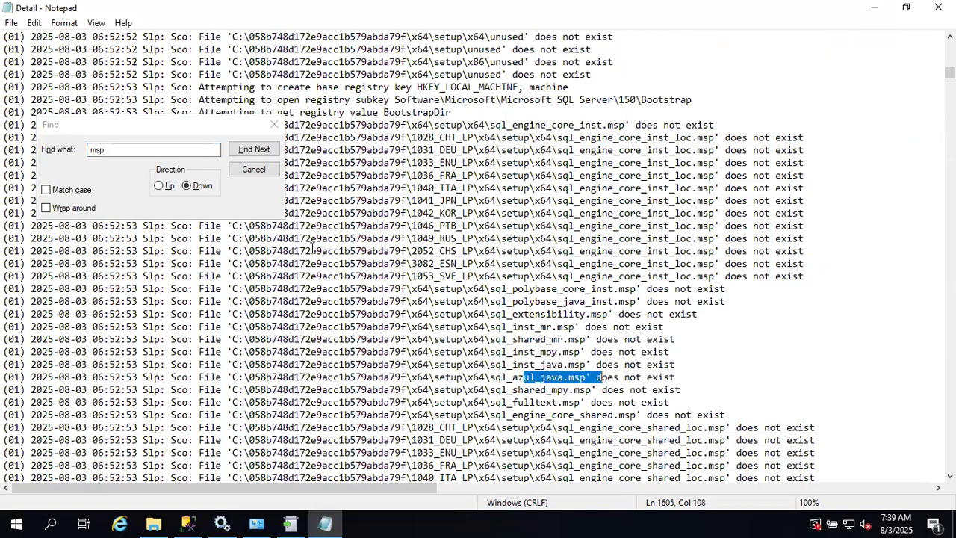
click(258, 165)
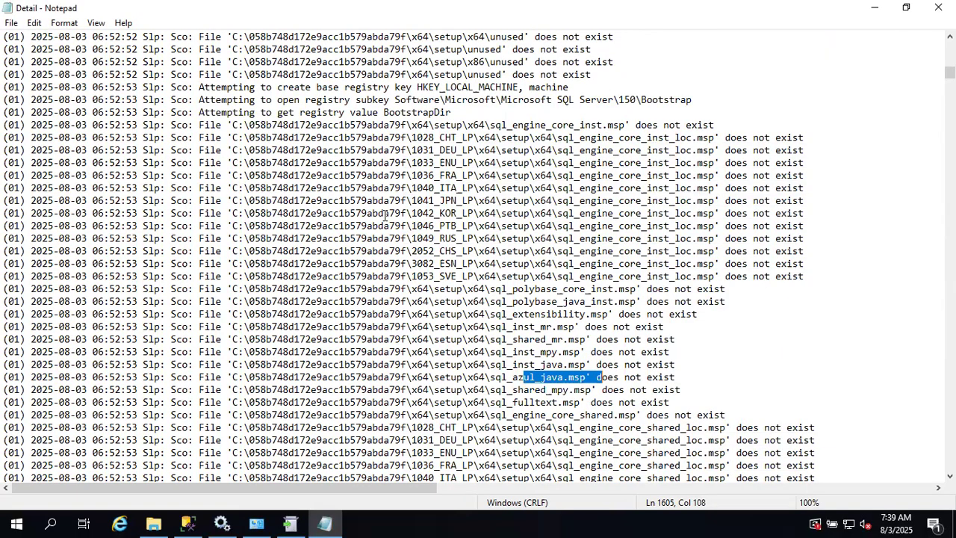
scroll(386, 215, up, 20)
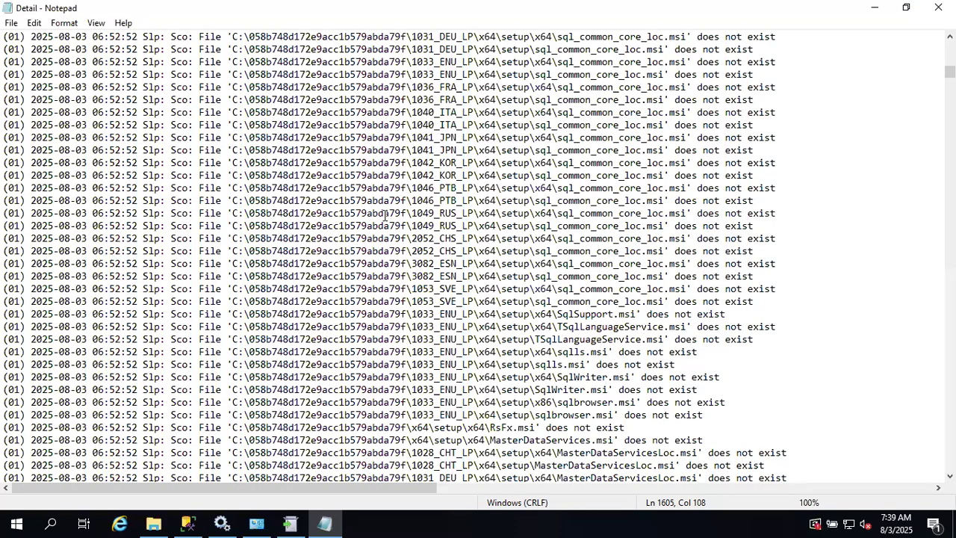
scroll(386, 215, up, 15)
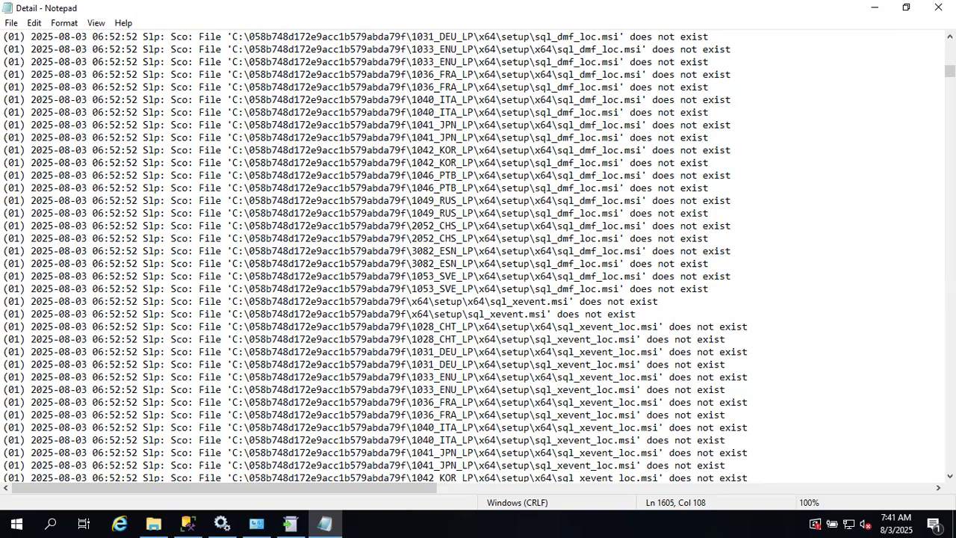
scroll(537, 276, up, 20)
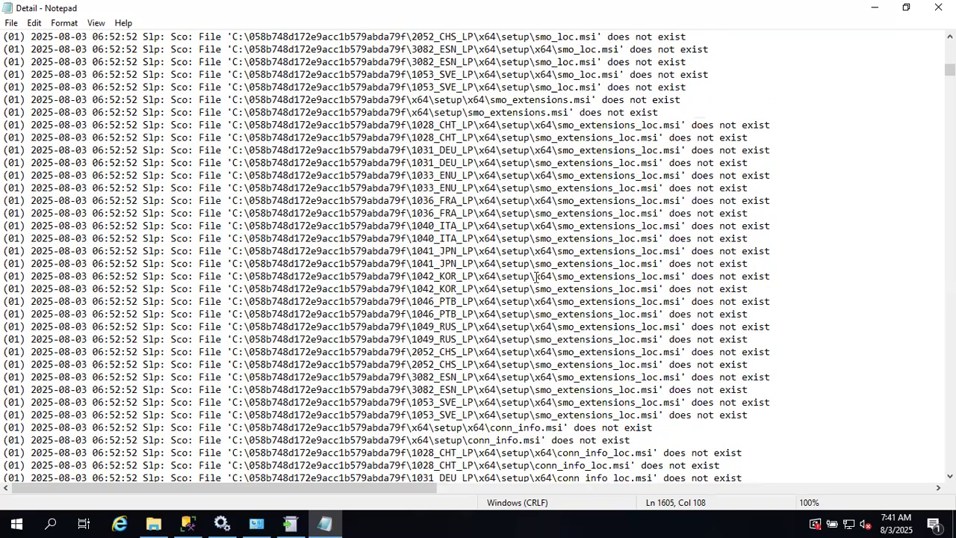
scroll(536, 277, up, 20)
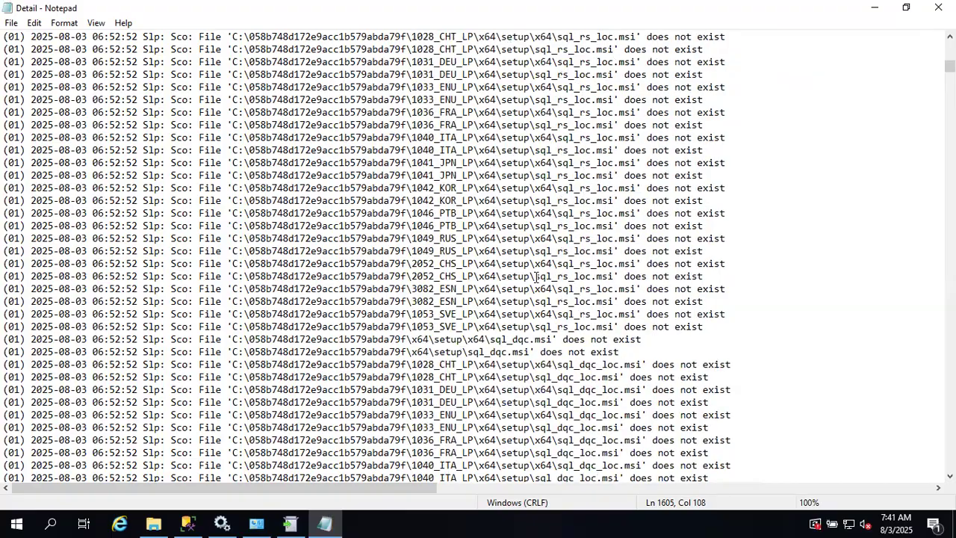
scroll(536, 277, up, 20)
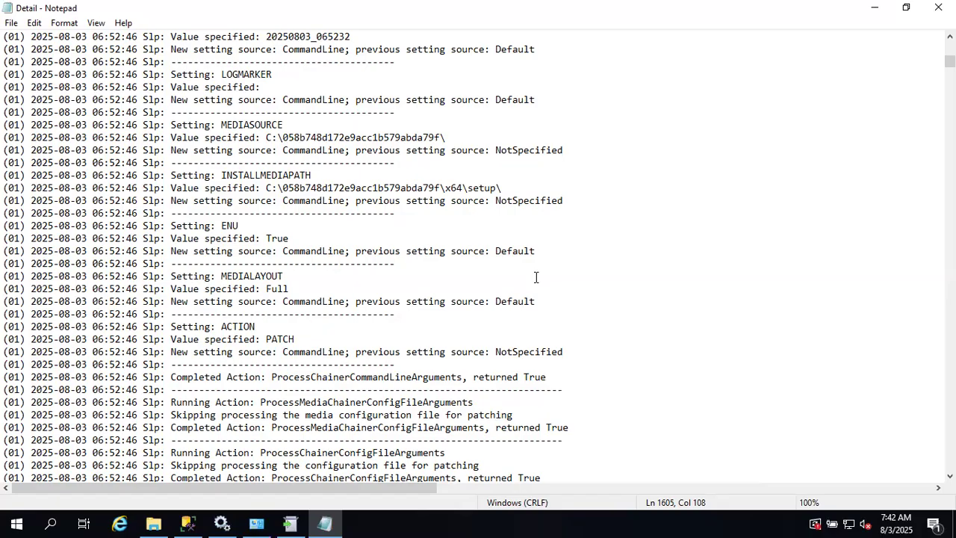
scroll(536, 277, up, 20)
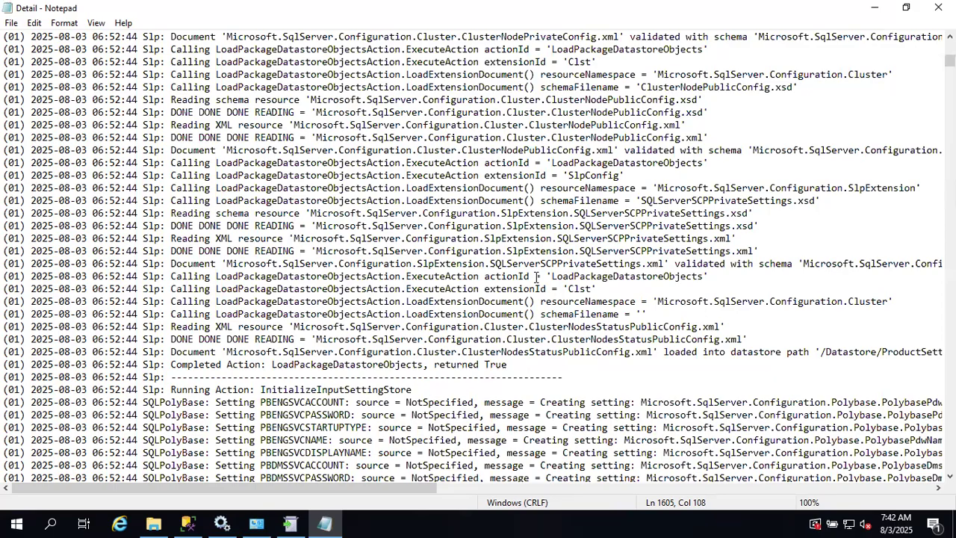
key(ctrl+f)
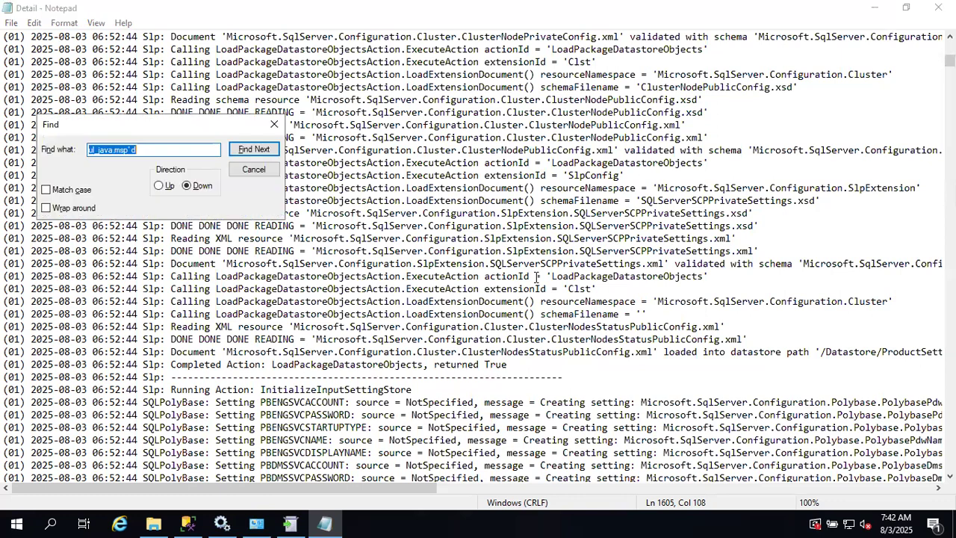
text(error)
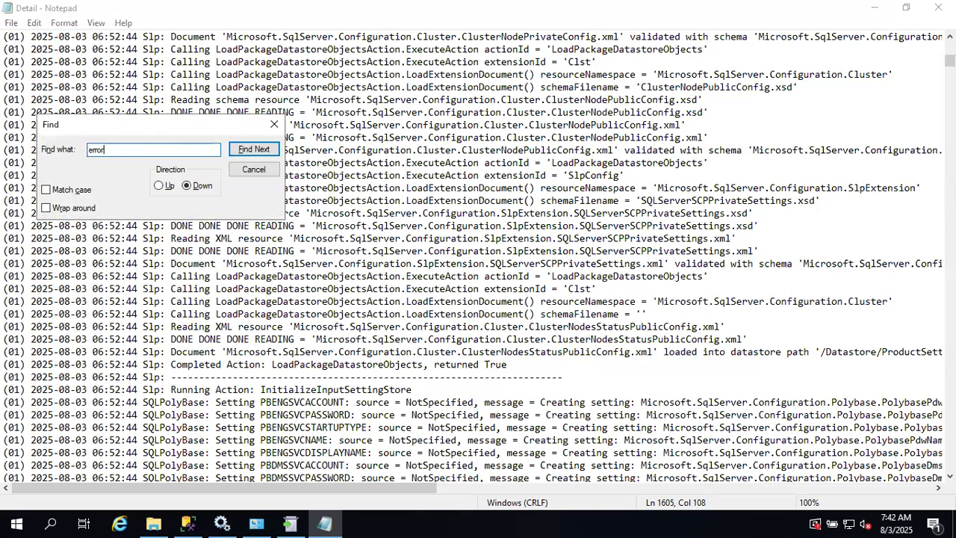
key(BackSpace)
key(BackSpace)
key(BackSpace)
key(BackSpace)
key(BackSpace)
text(failed)
key(ctrl+a)
key(BackSpace)
text(-ve)
key(ctrl+a)
key(BackSpace)
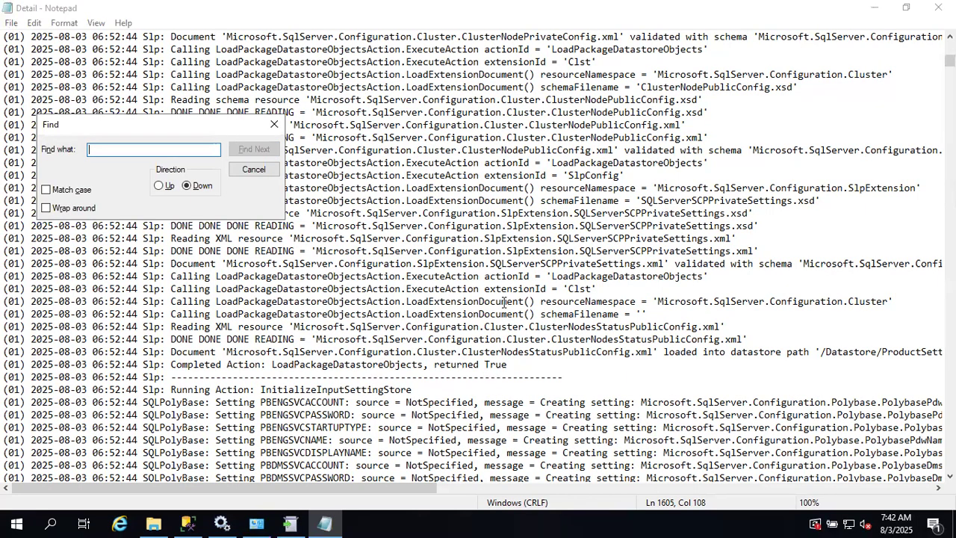
drag(233, 288, 585, 289)
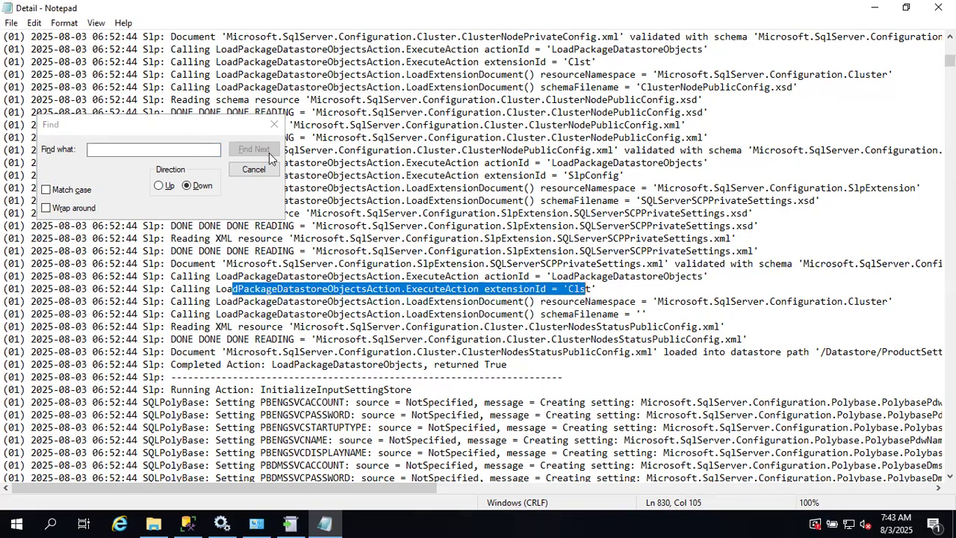
click(275, 124)
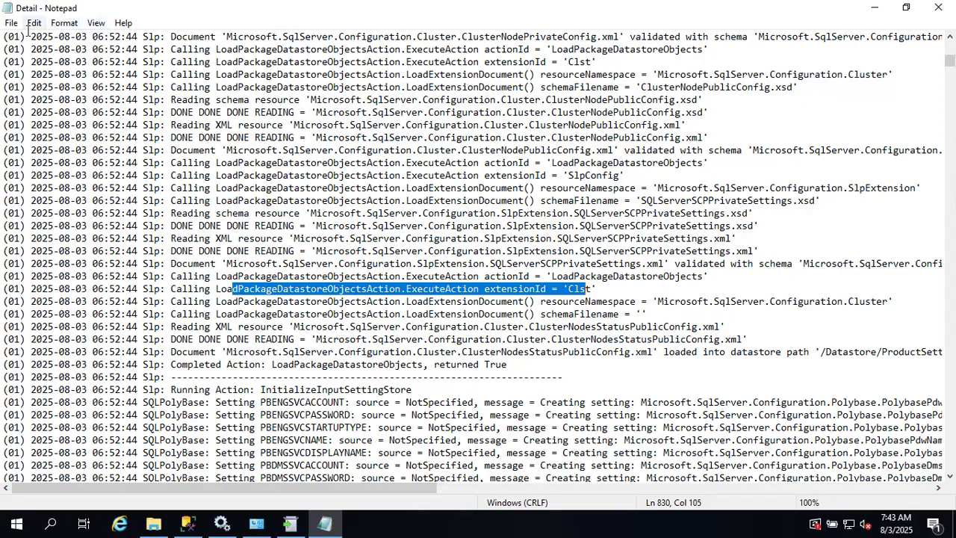
drag(7, 36, 515, 276)
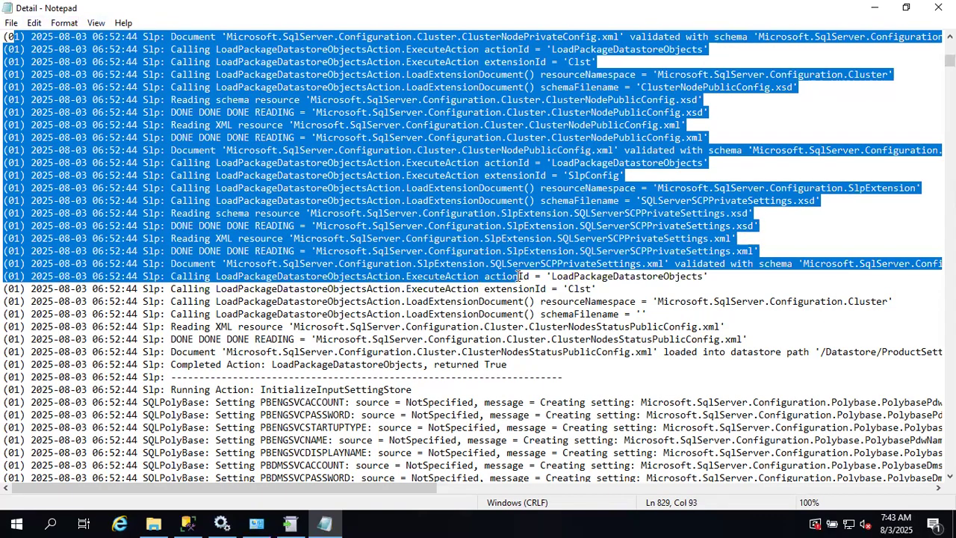
click(53, 338)
drag(53, 339, 452, 452)
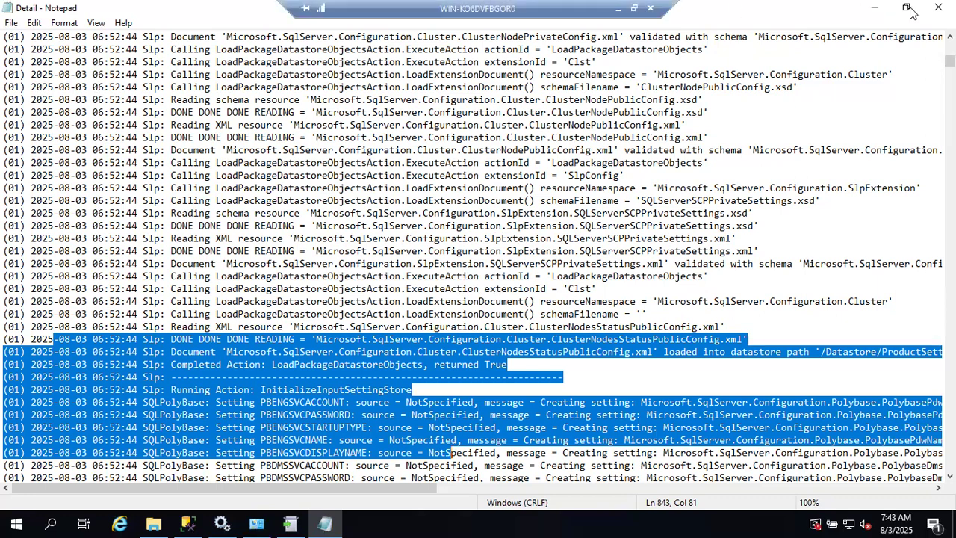
- Close the Detail log and launch Event Viewer with eventvwr from the Run prompt
click(939, 7)
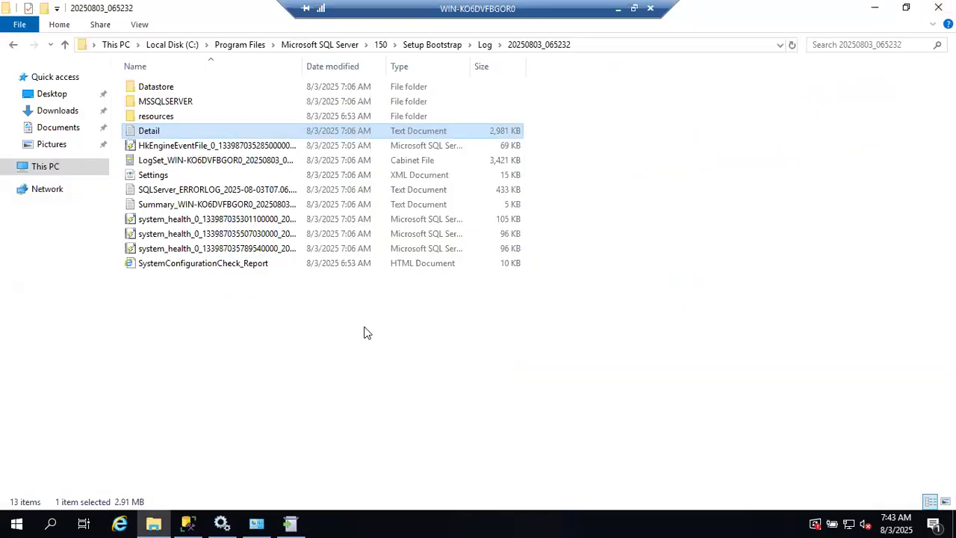
click(6, 522)
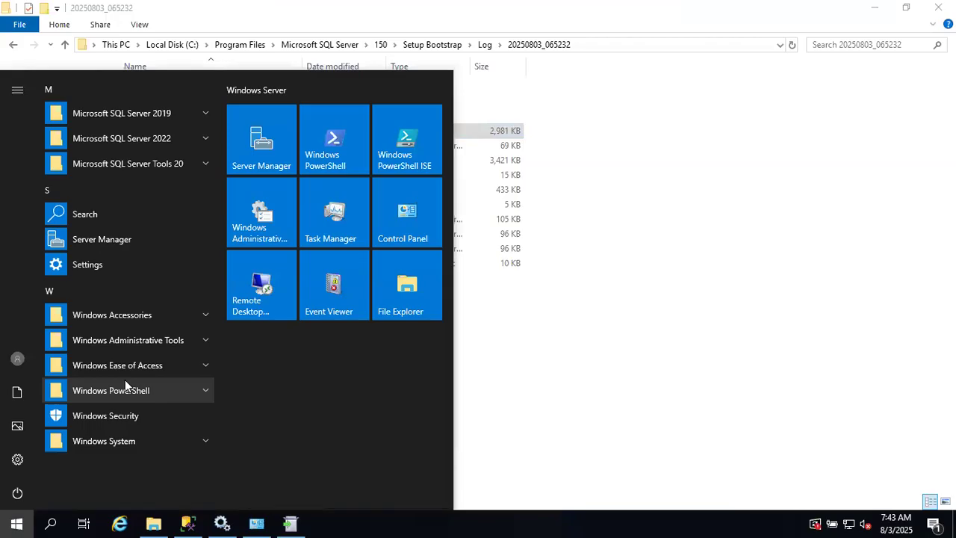
key(super+r)
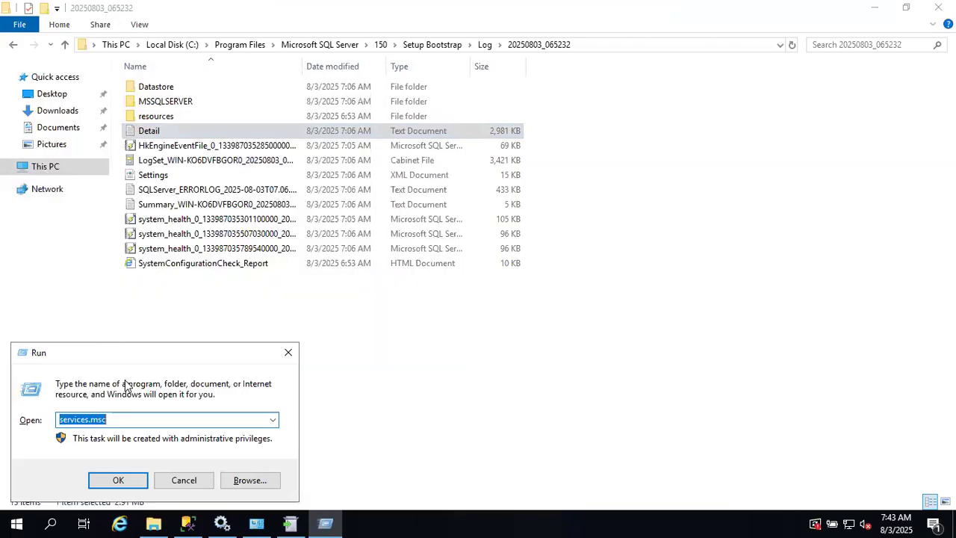
text(even)
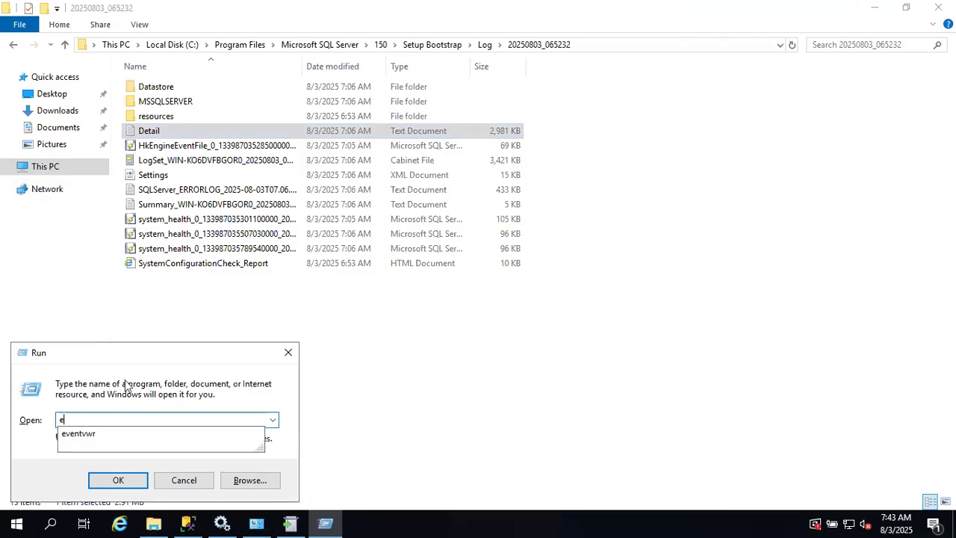
key(Down)
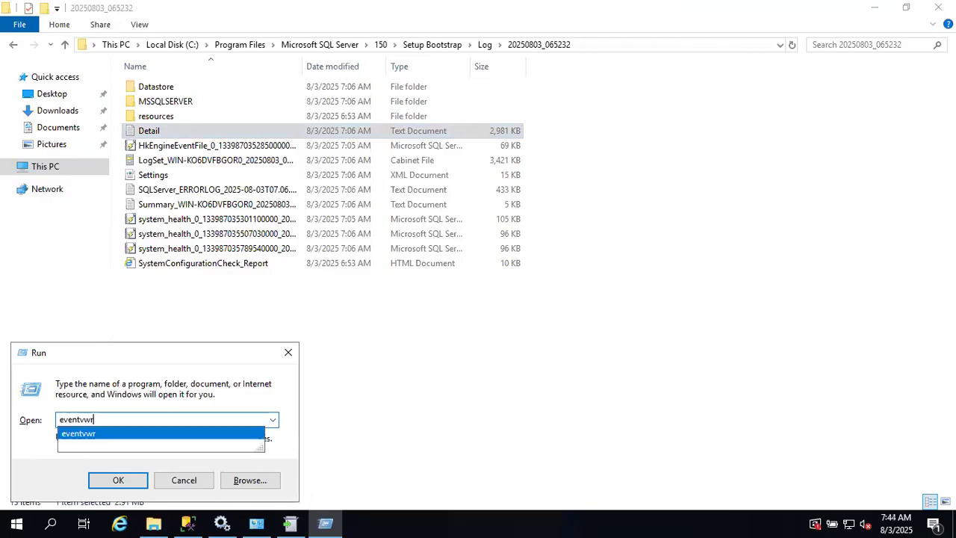
key(Return)
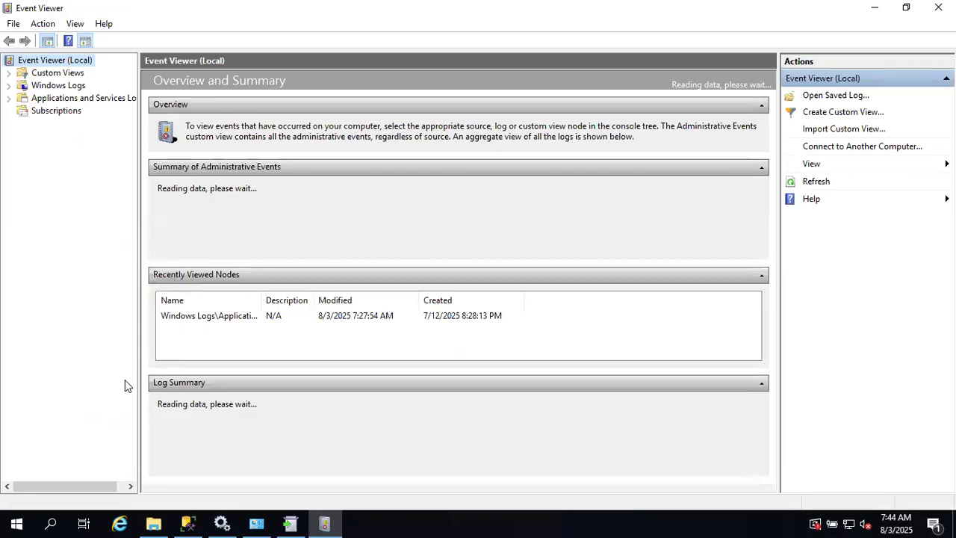
- Expand Windows Logs and show the Application log with its 2,410 events
click(8, 85)
click(52, 100)
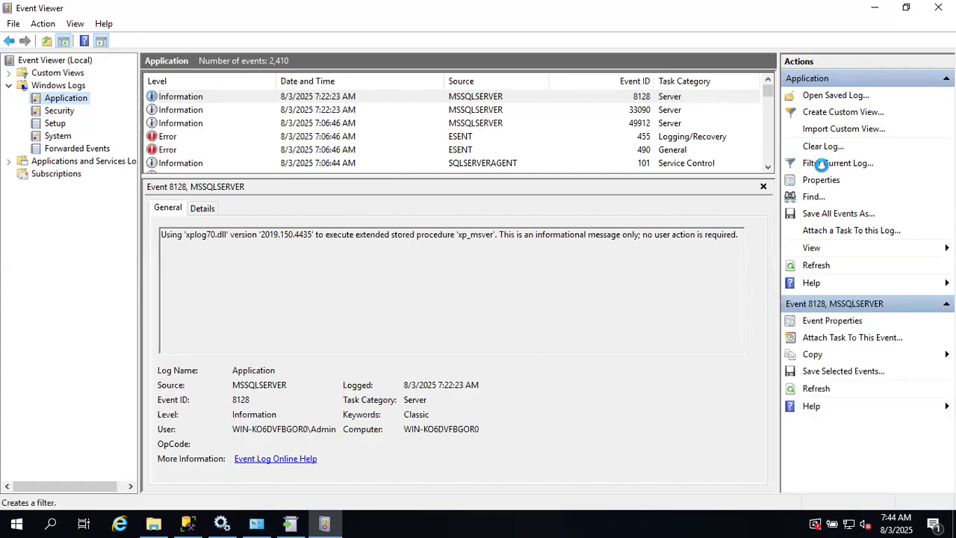
click(823, 164)
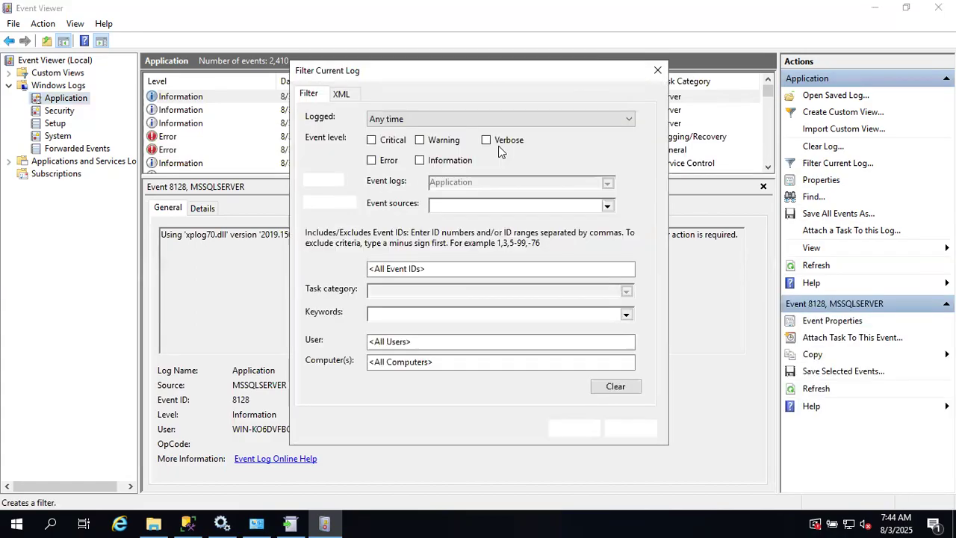
- Filter to Critical and Error events from MSSQLSERVER, leaving errors 25709 and 25710
click(371, 160)
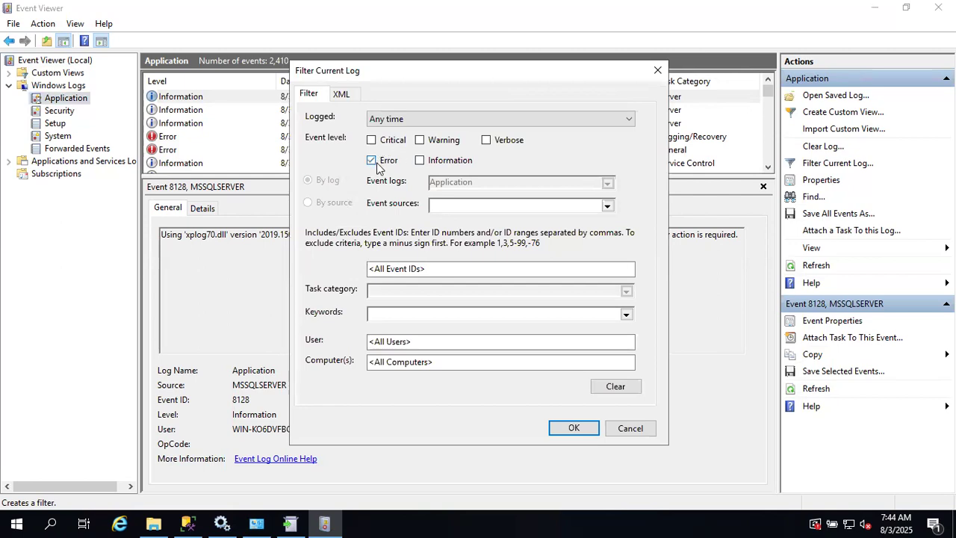
click(371, 140)
click(607, 207)
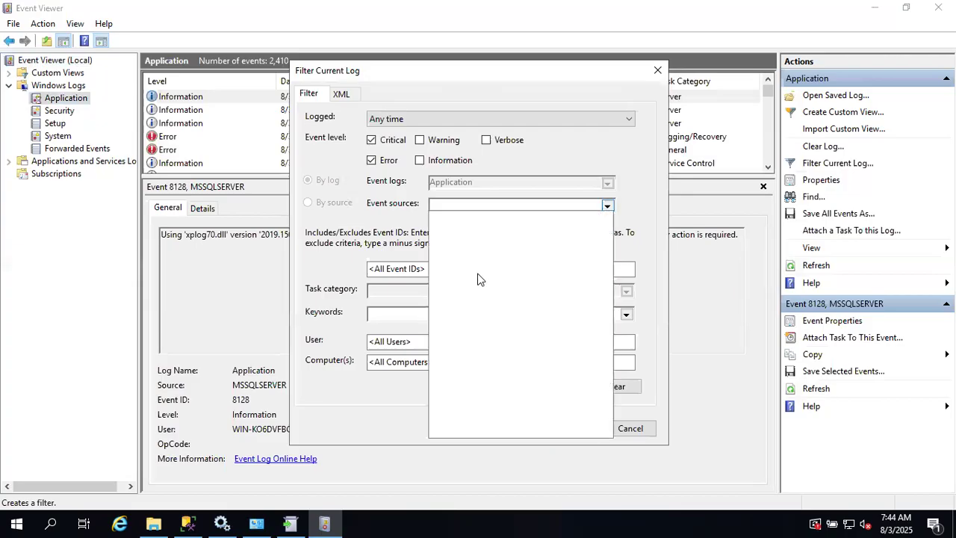
scroll(472, 301, down, 20)
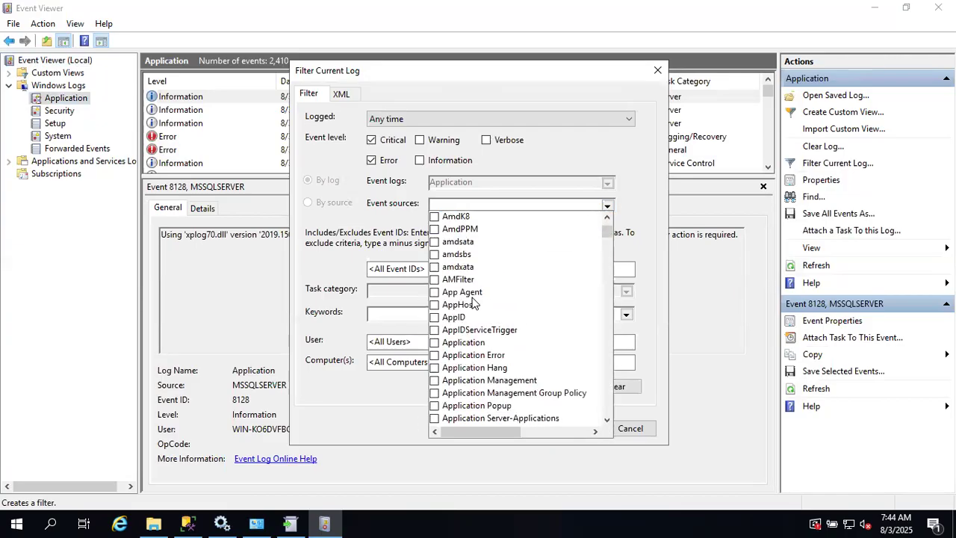
scroll(472, 301, down, 20)
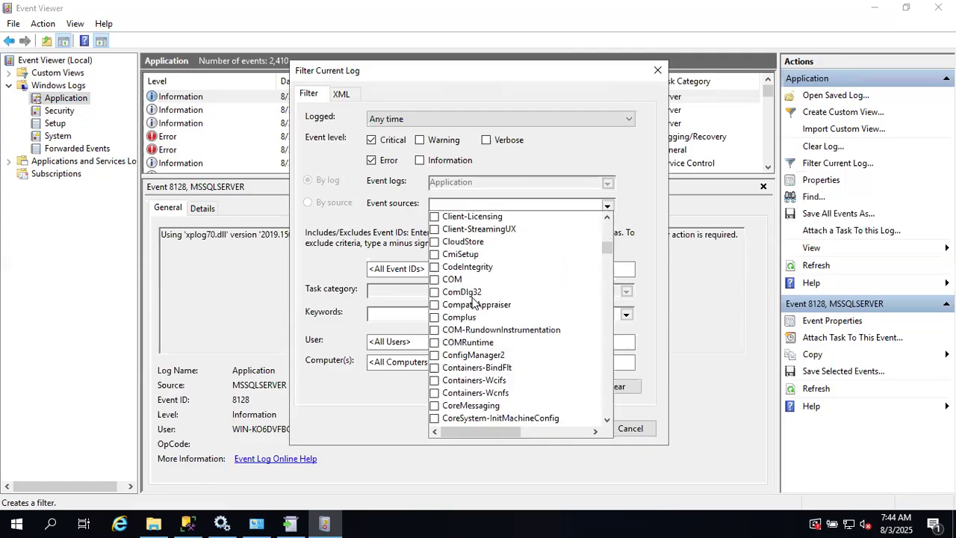
scroll(472, 301, down, 20)
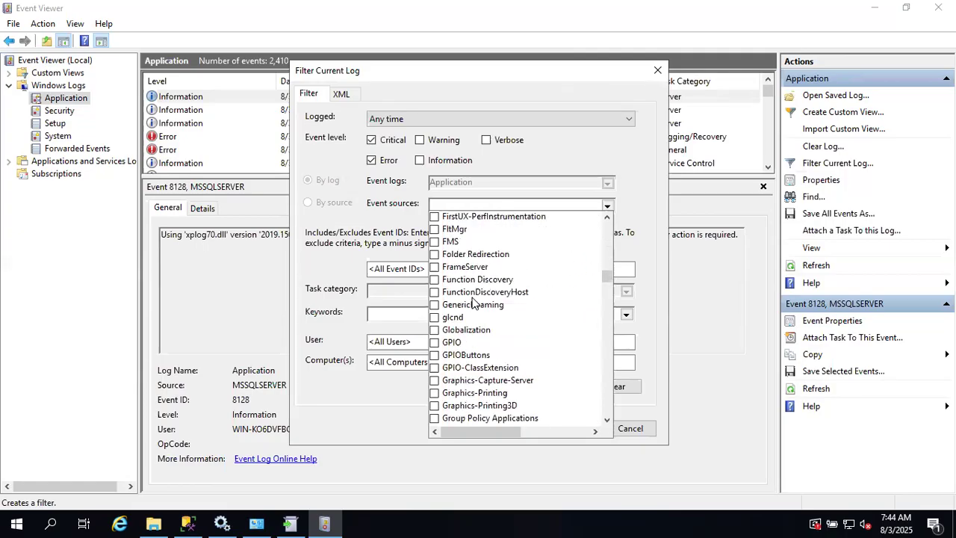
scroll(472, 301, down, 20)
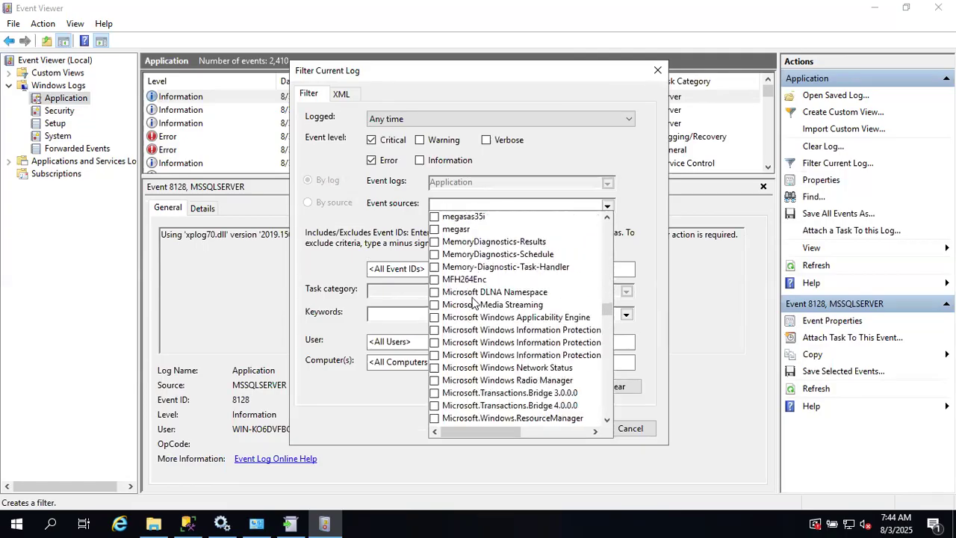
scroll(473, 302, down, 20)
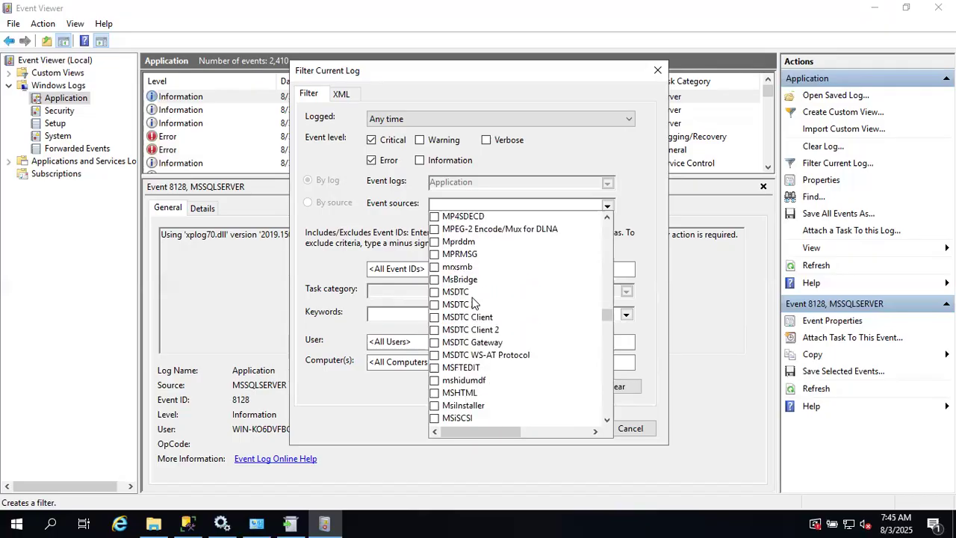
scroll(472, 301, down, 2)
scroll(472, 301, up, 6)
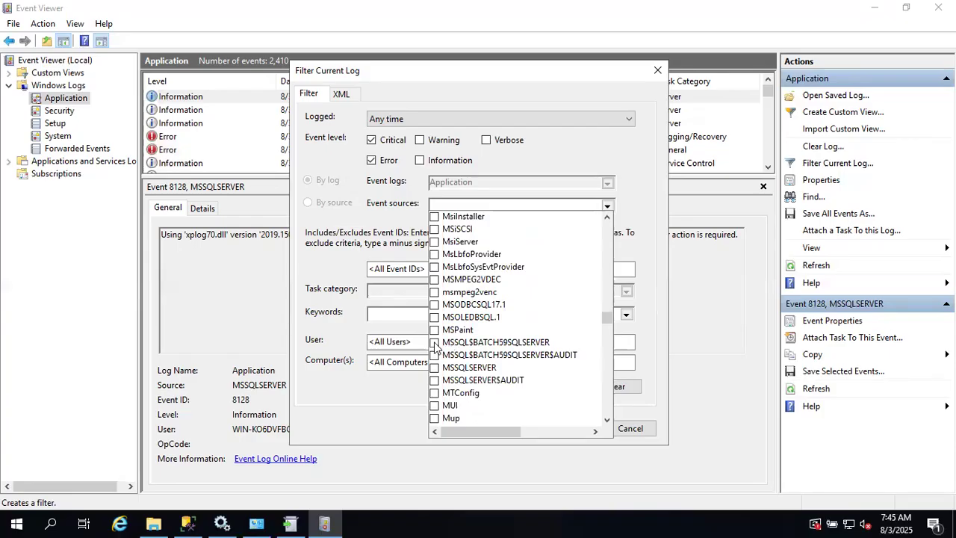
click(435, 343)
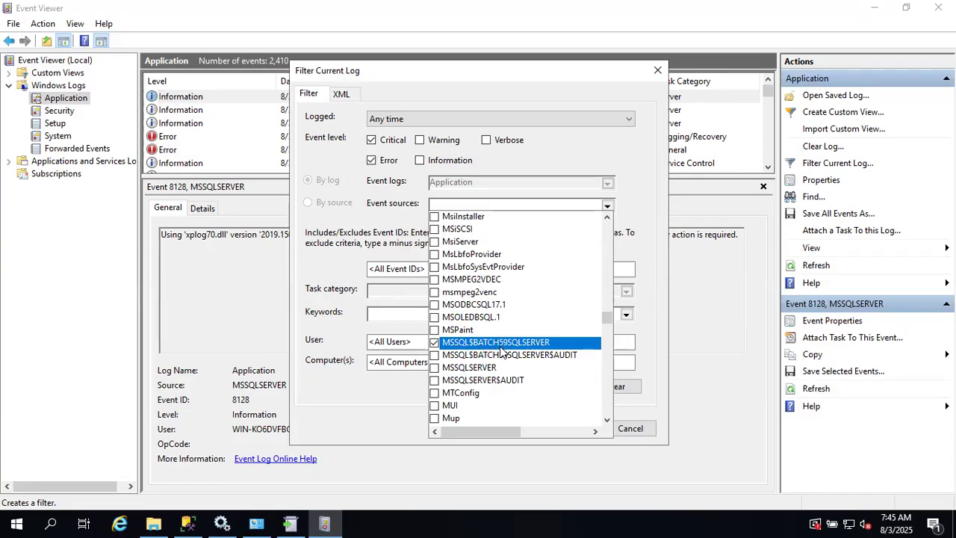
click(435, 343)
click(435, 367)
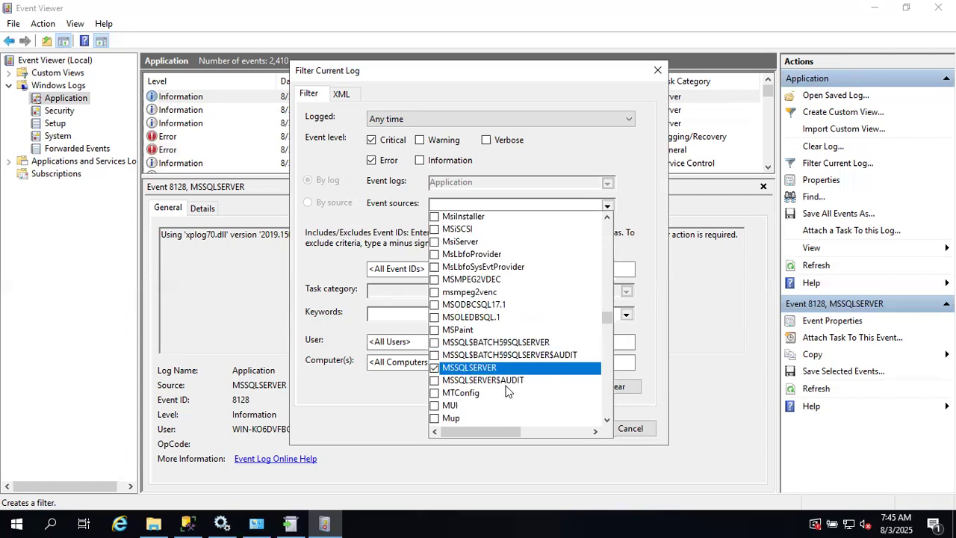
click(353, 216)
click(565, 427)
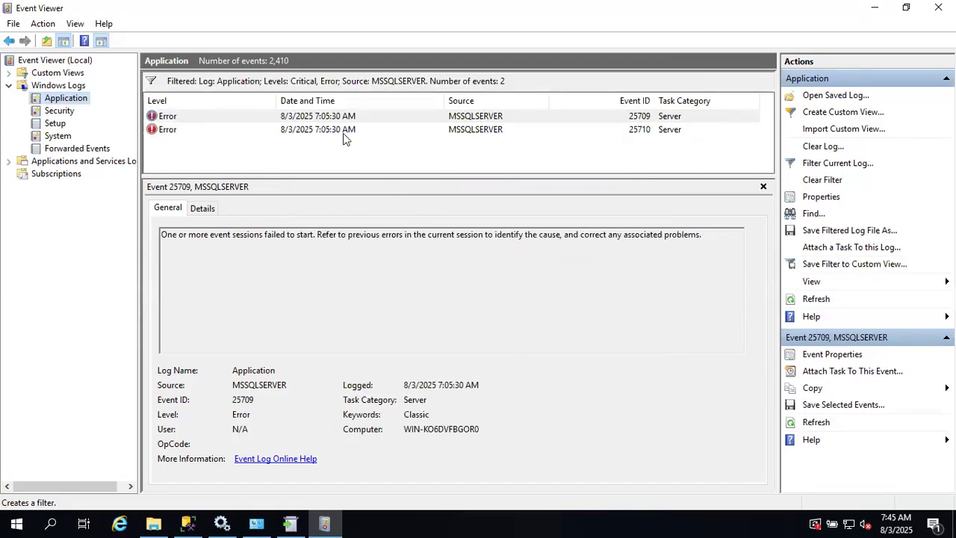
click(343, 132)
drag(214, 241, 478, 239)
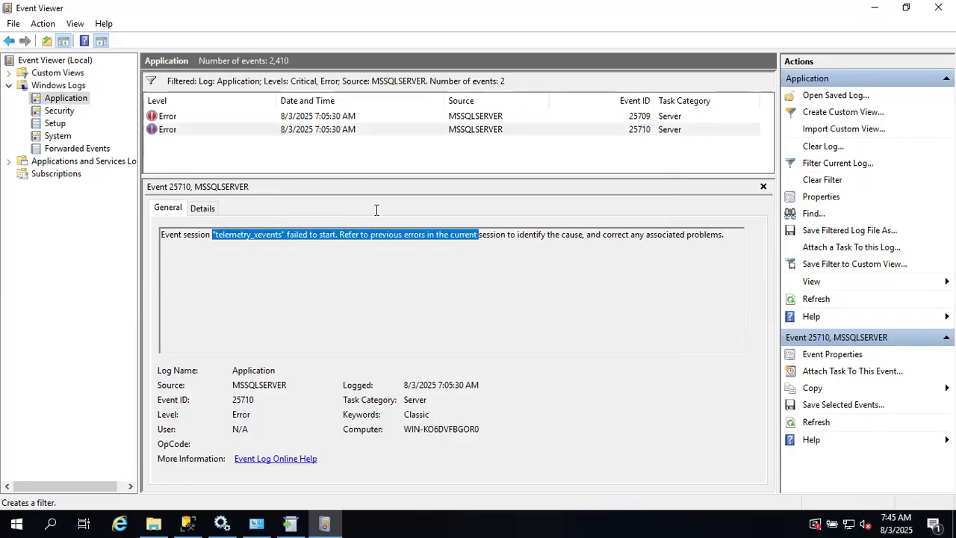
click(313, 121)
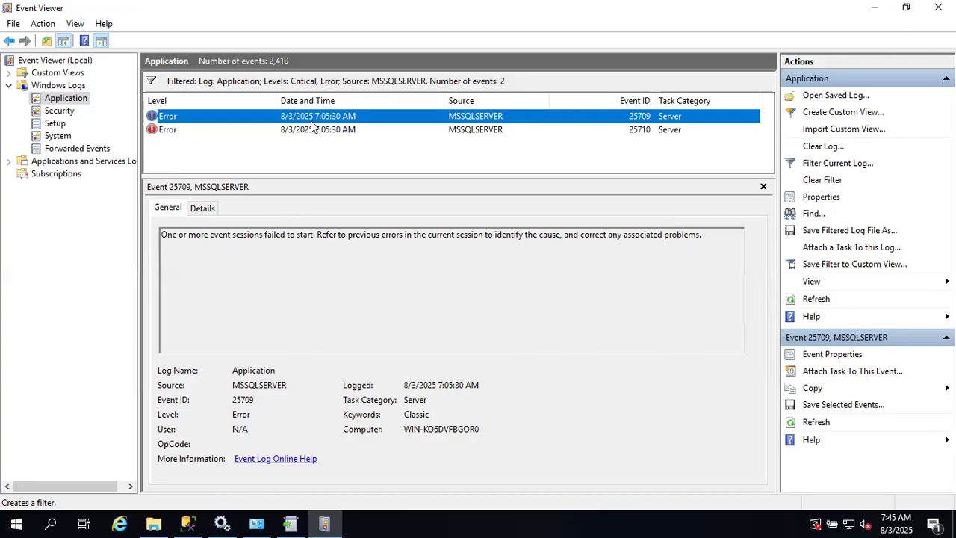
click(284, 132)
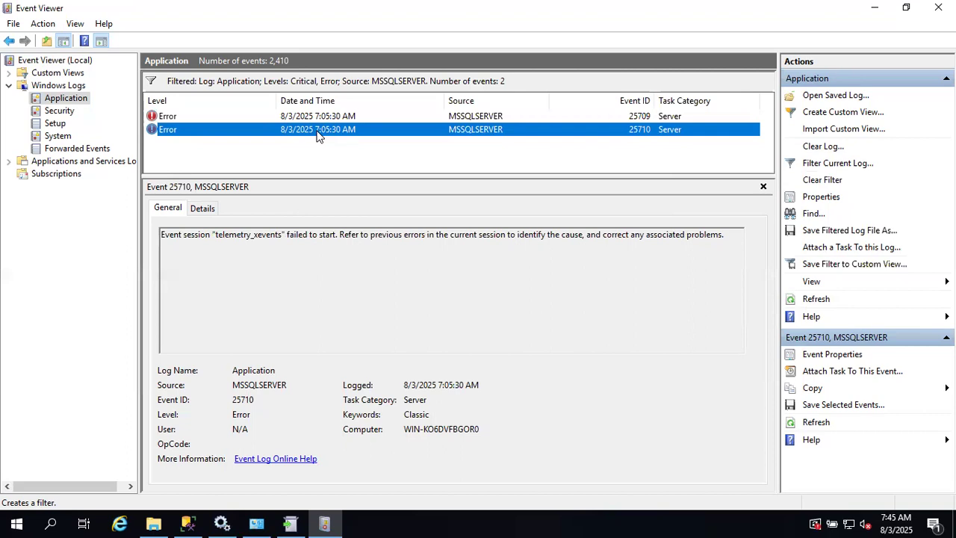
click(247, 116)
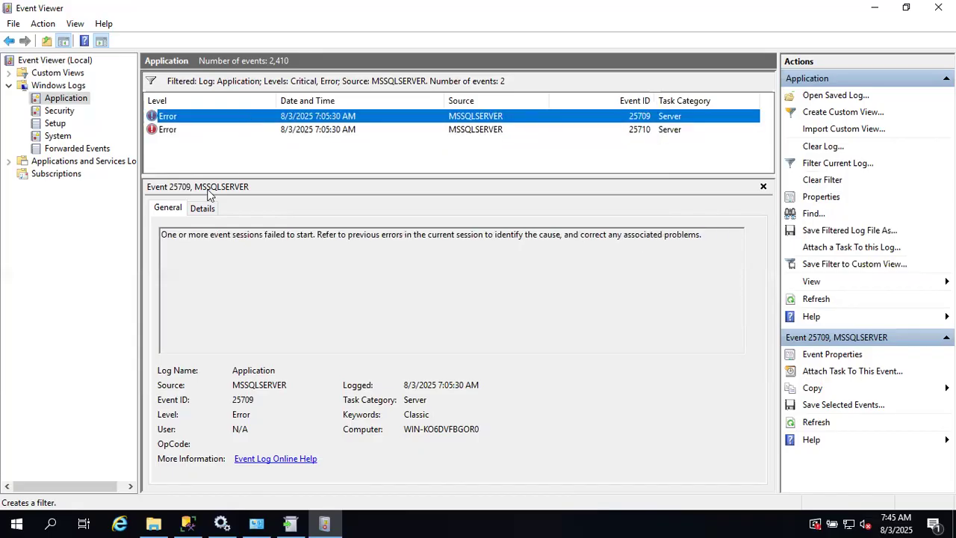
drag(161, 234, 382, 233)
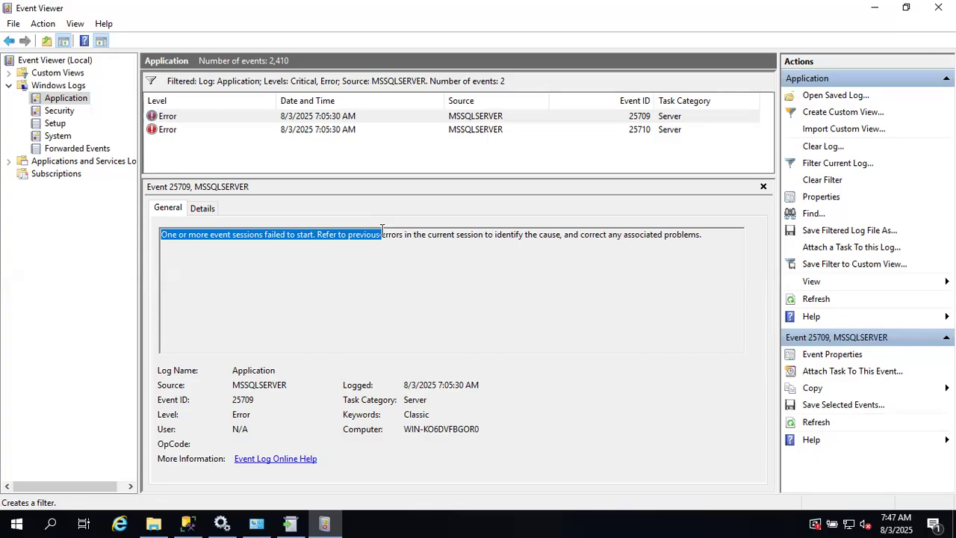
- Bring back the finished SQL Server 2019 update installer and close its Complete page
click(297, 523)
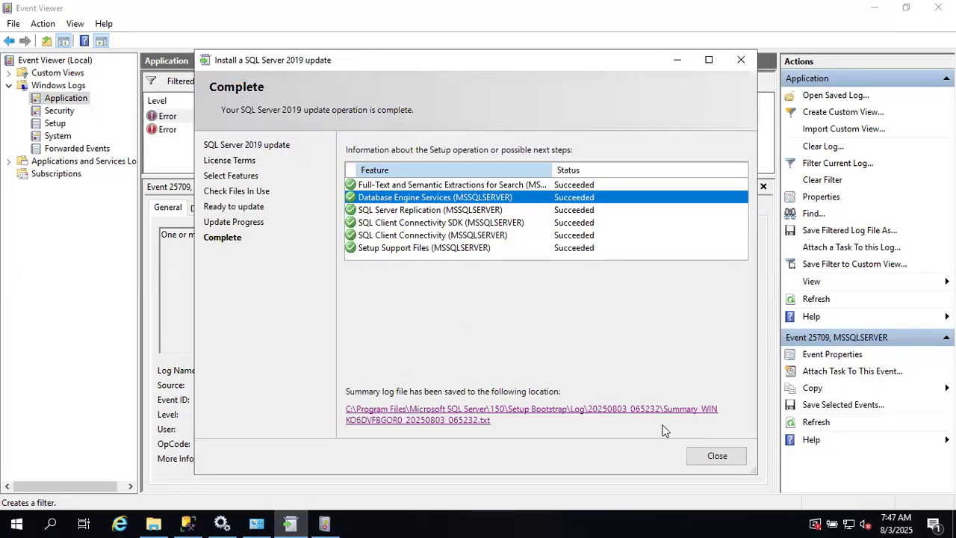
click(710, 457)
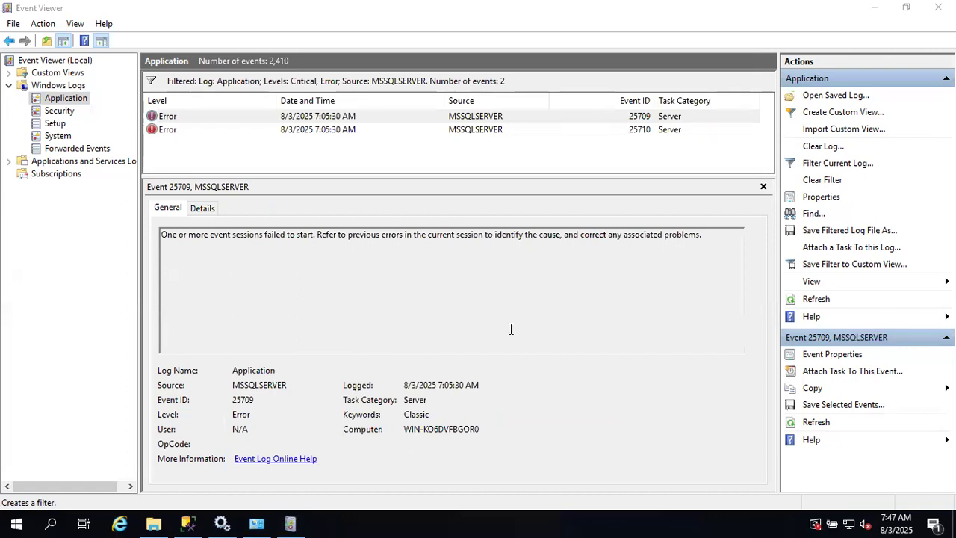
click(198, 521)
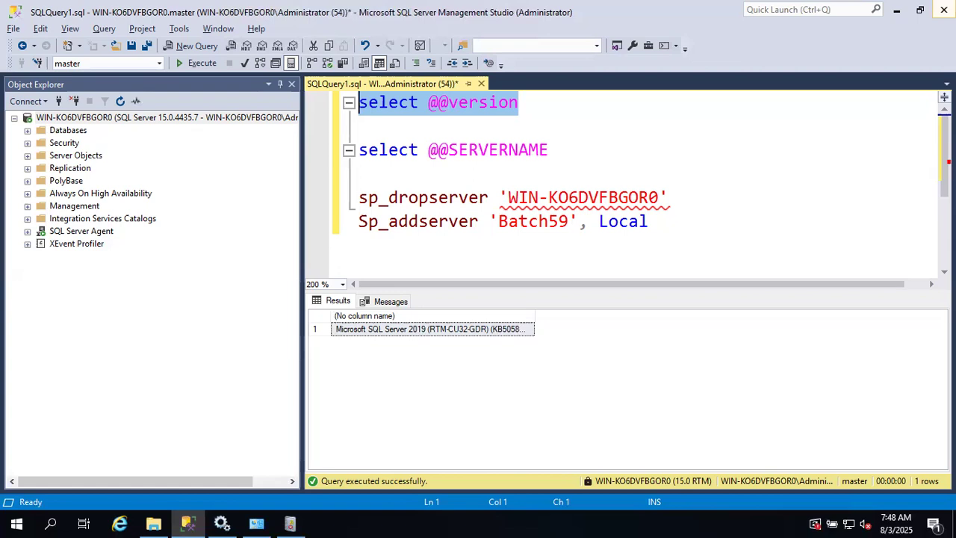
mouse_move(583, 8)
click(616, 9)
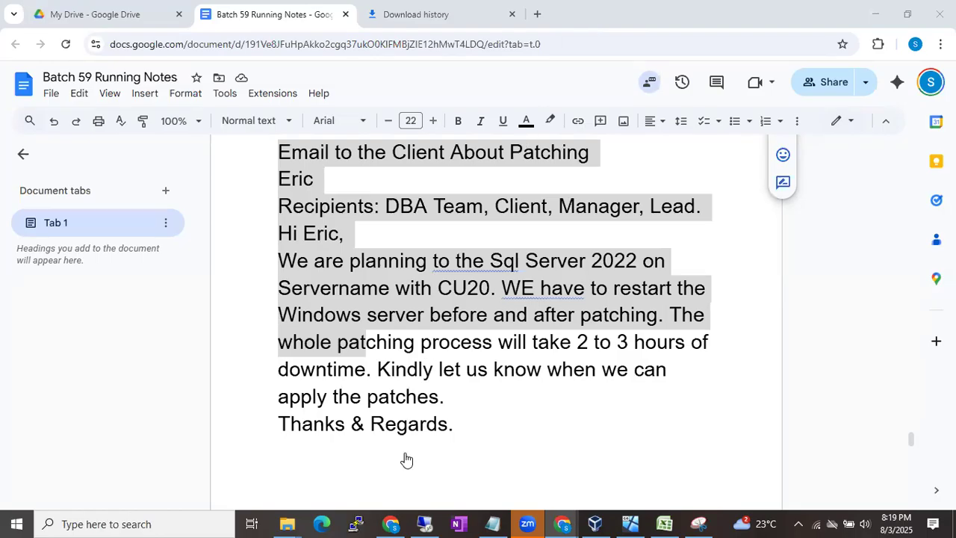
- Switch to the SQL Server 2019 builds list, then open the B59 Diagrams.drawio diagram
click(389, 522)
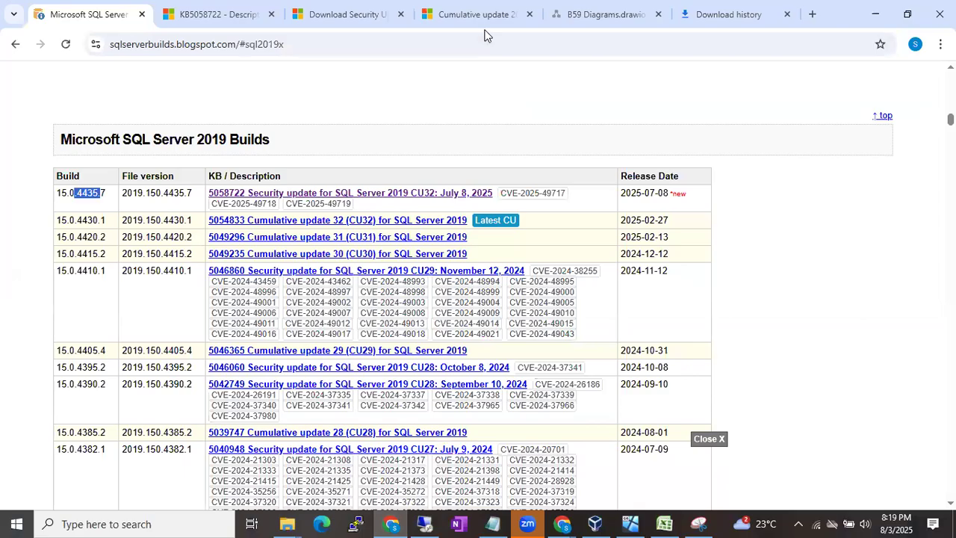
click(591, 13)
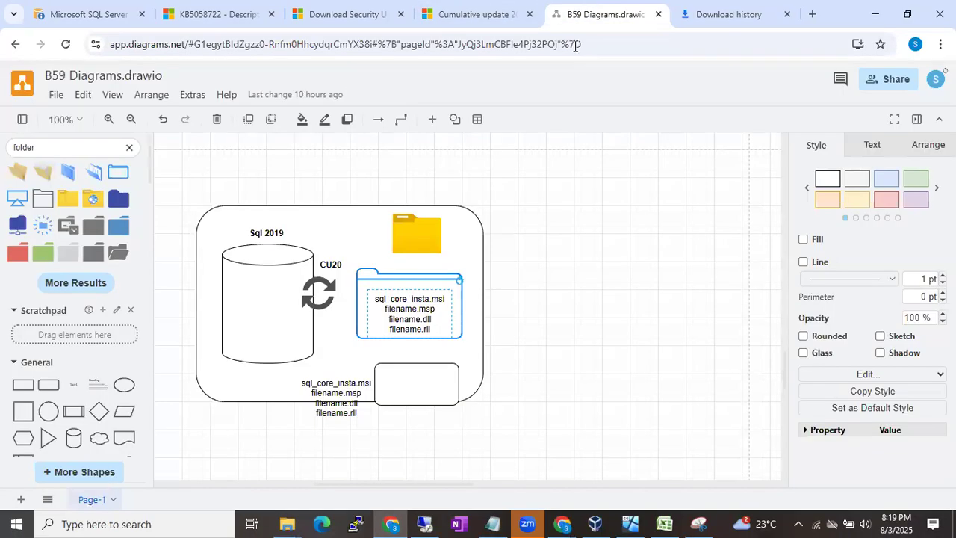
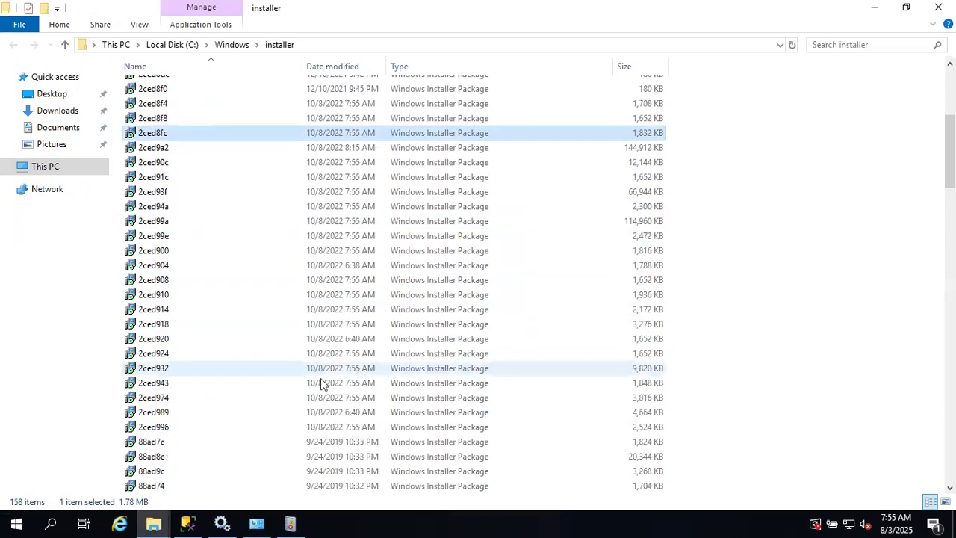
click(188, 352)
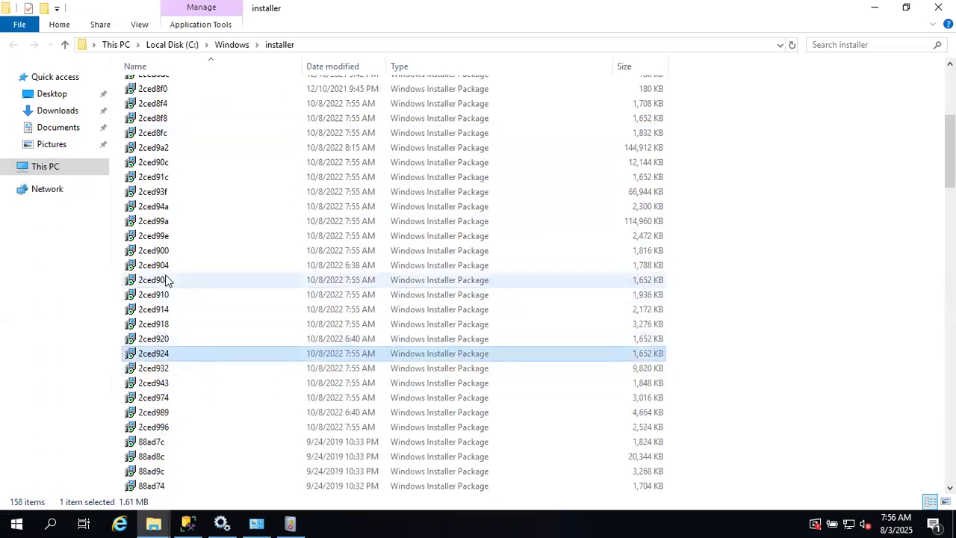
mouse_move(167, 280)
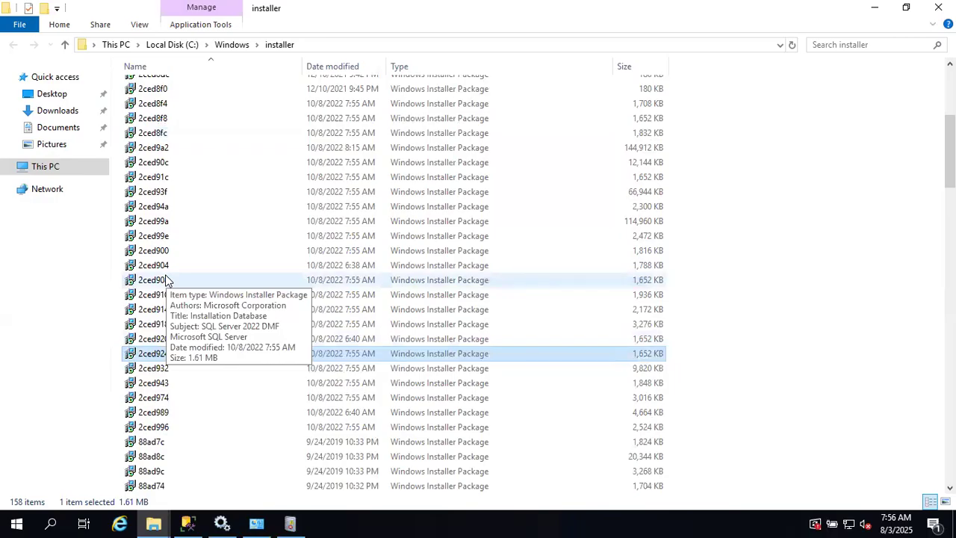
scroll(167, 281, down, 18)
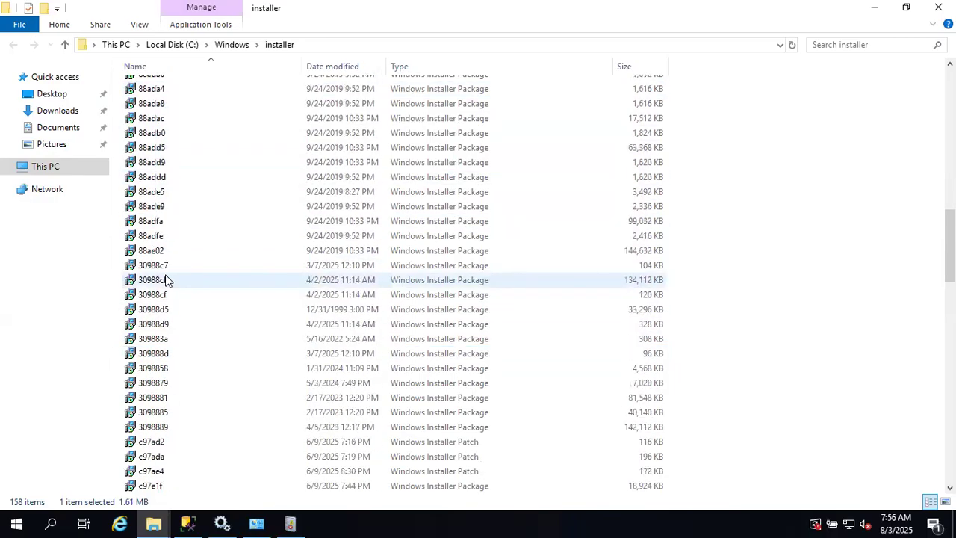
scroll(167, 279, down, 6)
scroll(166, 278, up, 8)
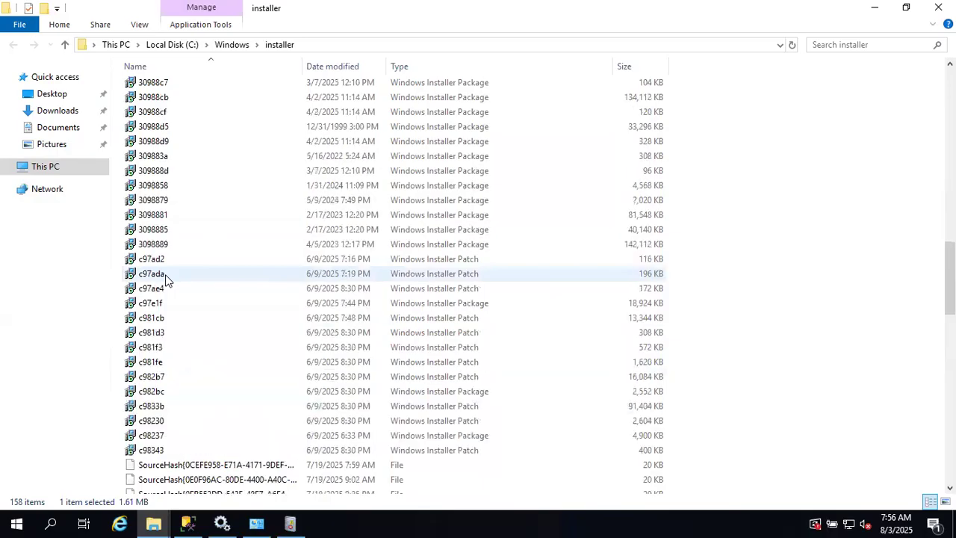
click(164, 159)
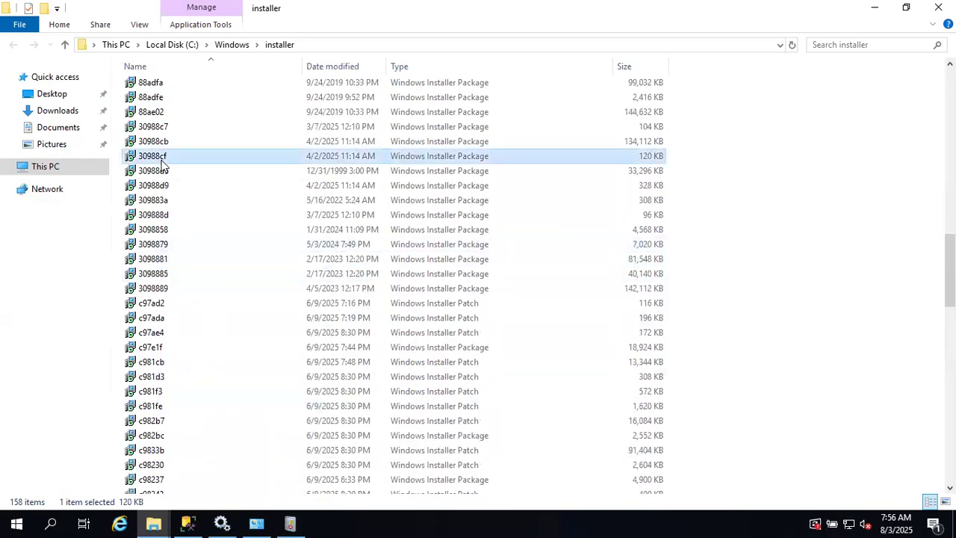
- Extend the File Explorer selection down to package 309883a, four packages totalling 33.2 MB
key(shift+Down)
key(shift+Down)
key(shift+Down)
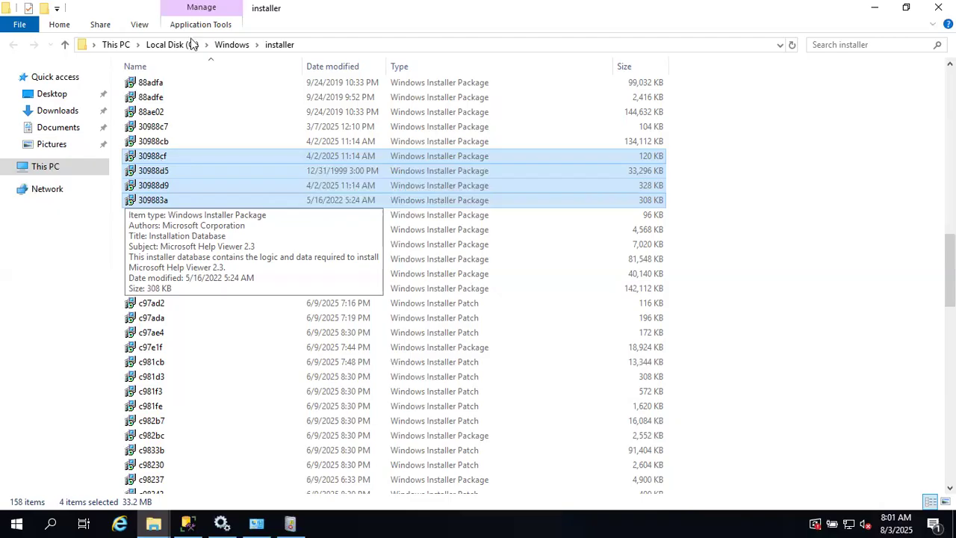
- Minimize the remote session and search Google for 'missing msi files' in a new tab
mouse_move(483, 4)
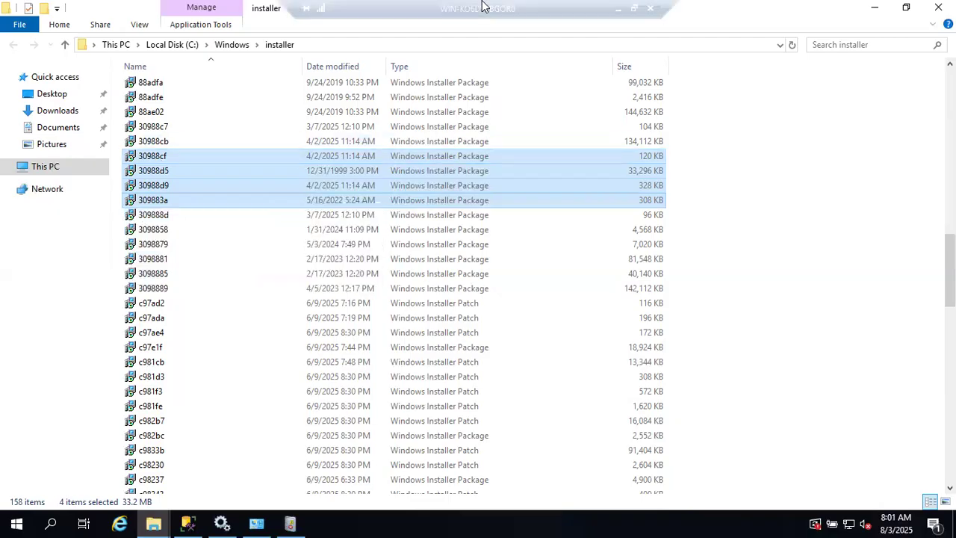
click(617, 8)
key(ctrl+t)
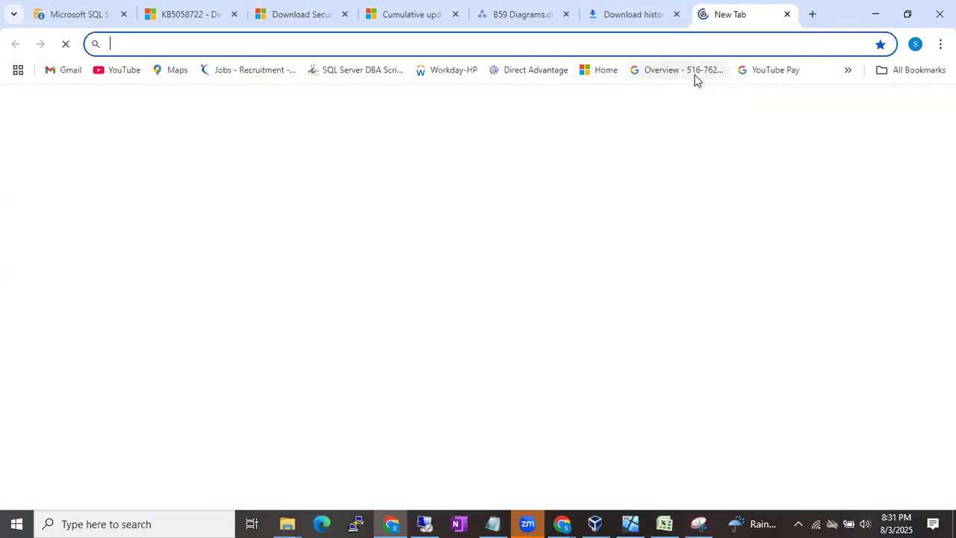
text(missing msi files)
key(Return)
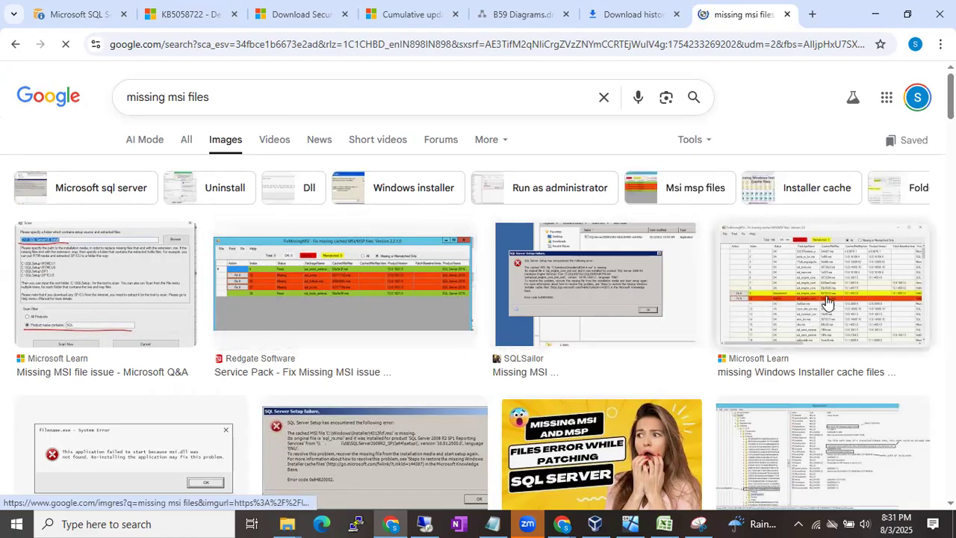
- Open Redgate's 'Fix Missing MSI issue' result in a new tab, then return to the other results tab
right_click(563, 294)
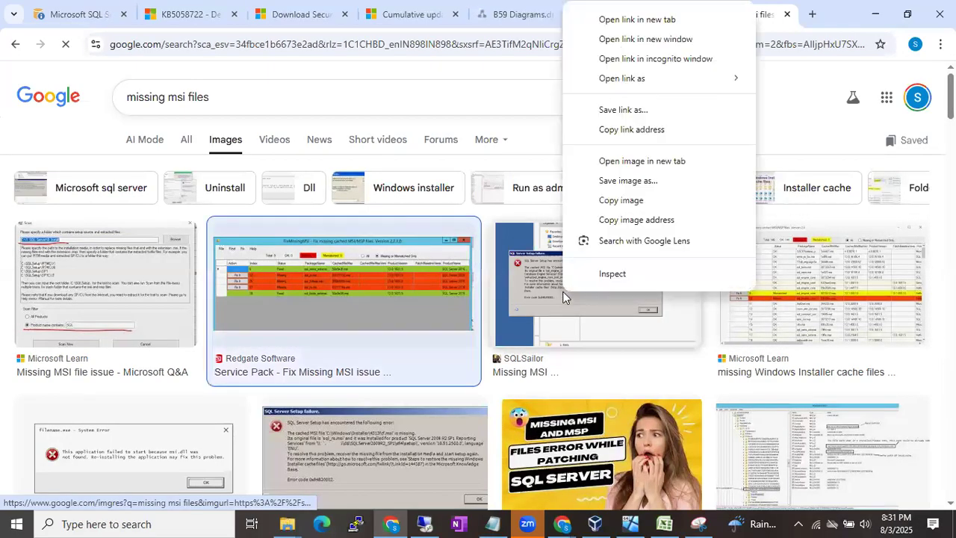
click(683, 20)
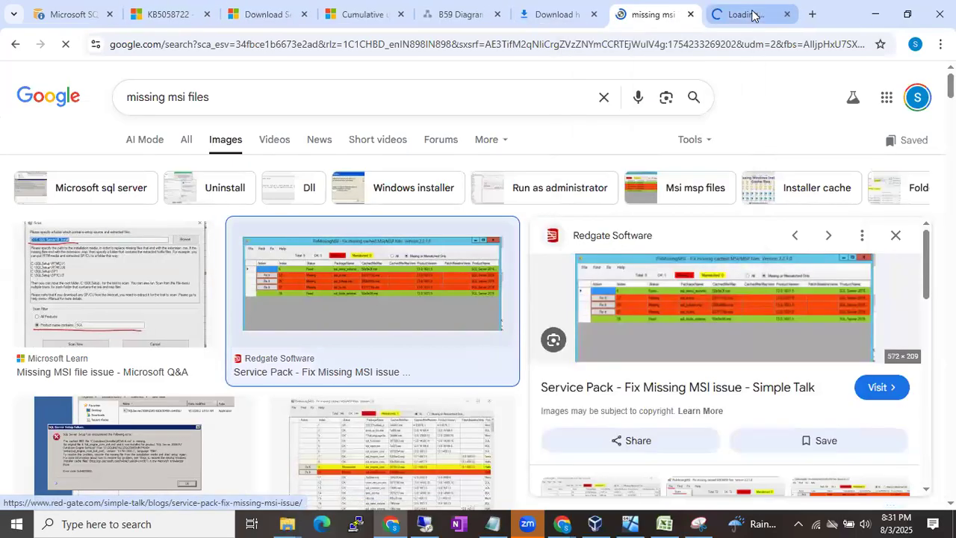
click(751, 15)
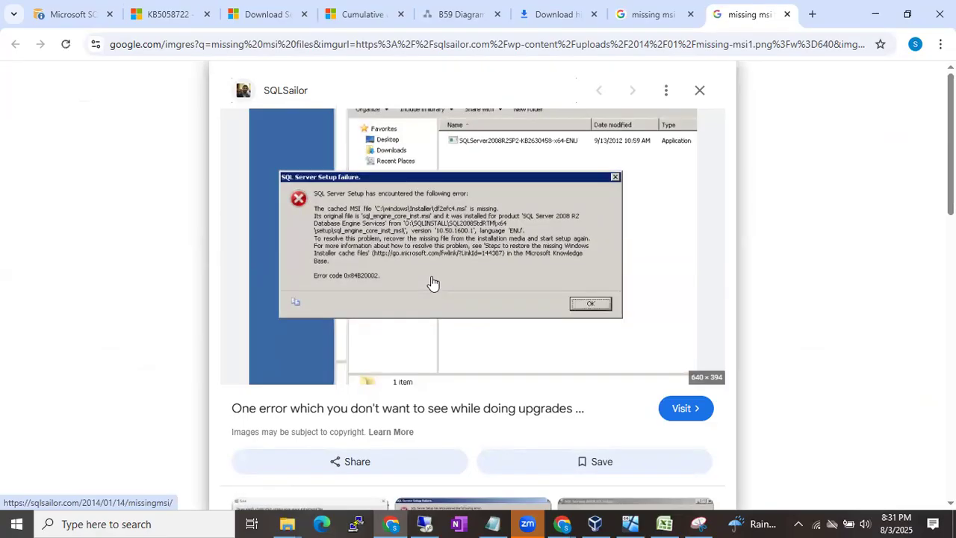
scroll(432, 278, up, 3)
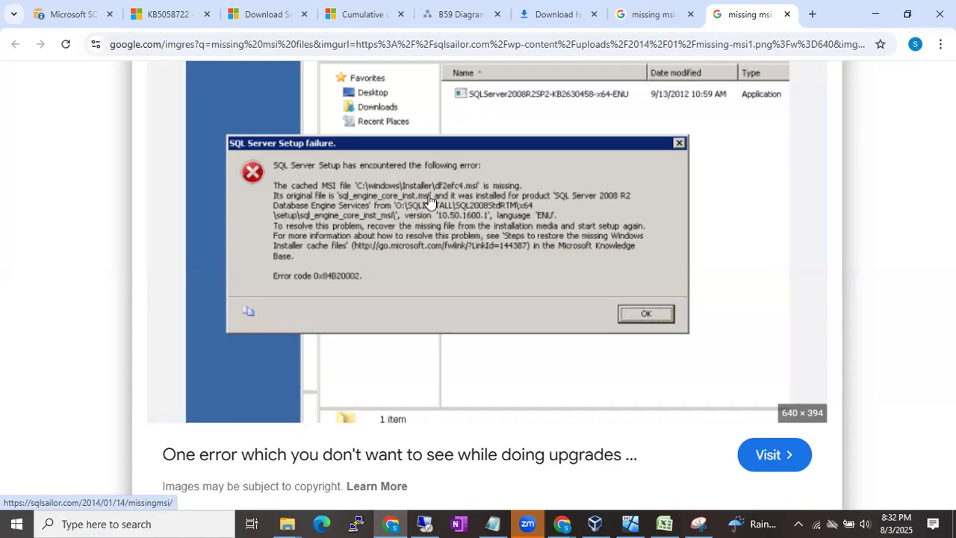
key(ctrl+shift+Tab)
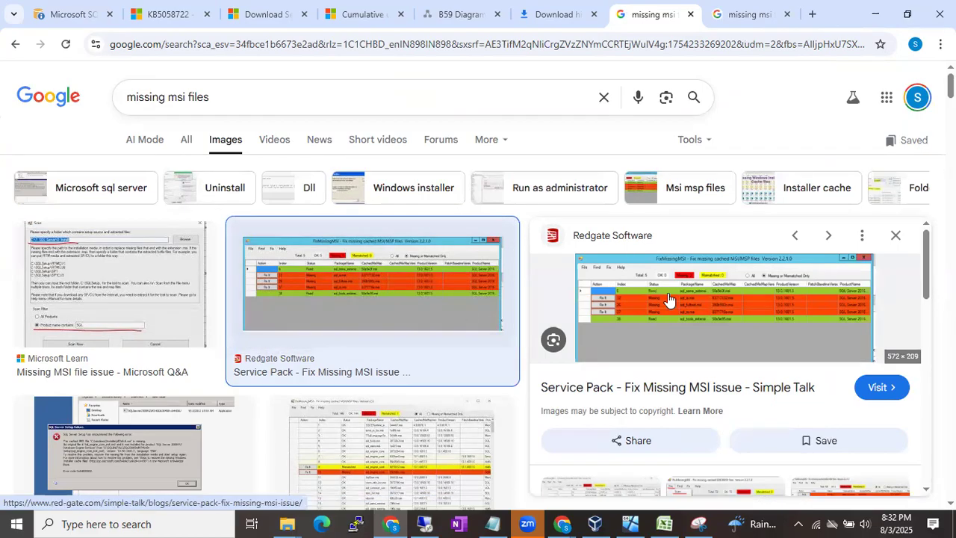
- Open Microsoft Learn's 'Restore the missing Windows Installer cache files' article from the image results
scroll(637, 331, up, 5)
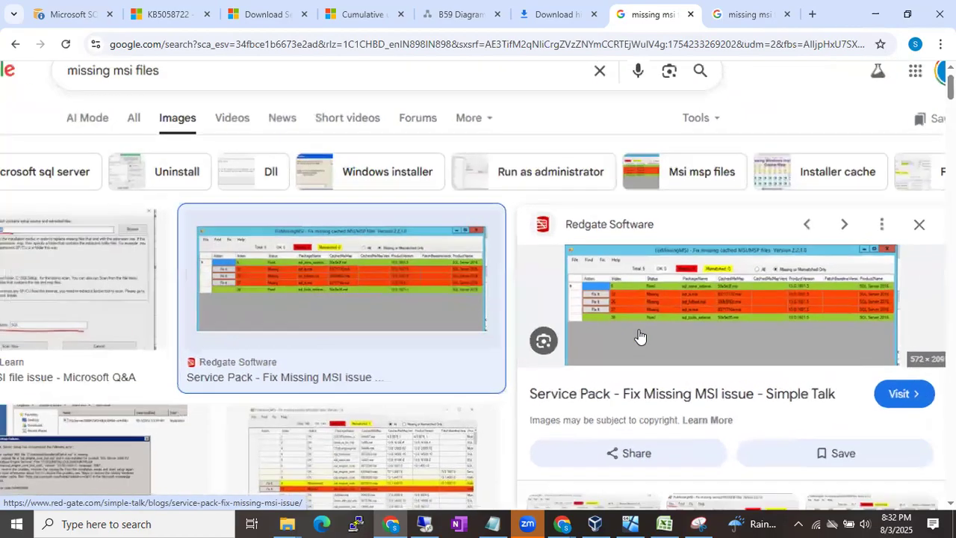
scroll(622, 306, up, 4)
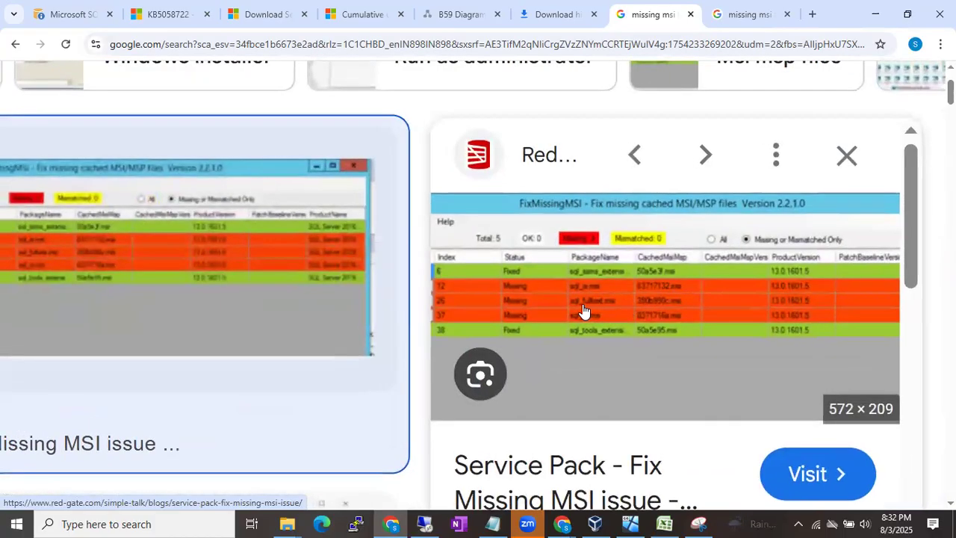
scroll(583, 311, right, 5)
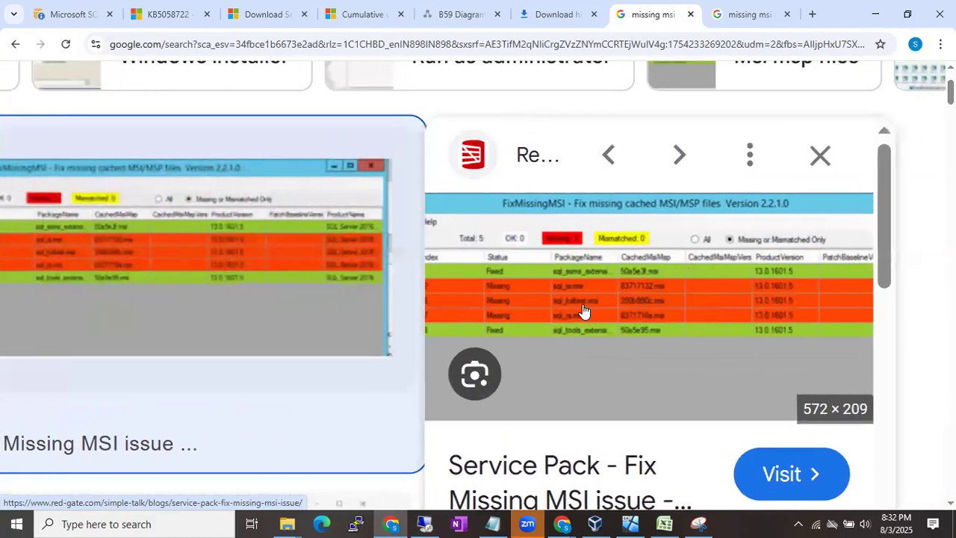
scroll(304, 294, left, 5)
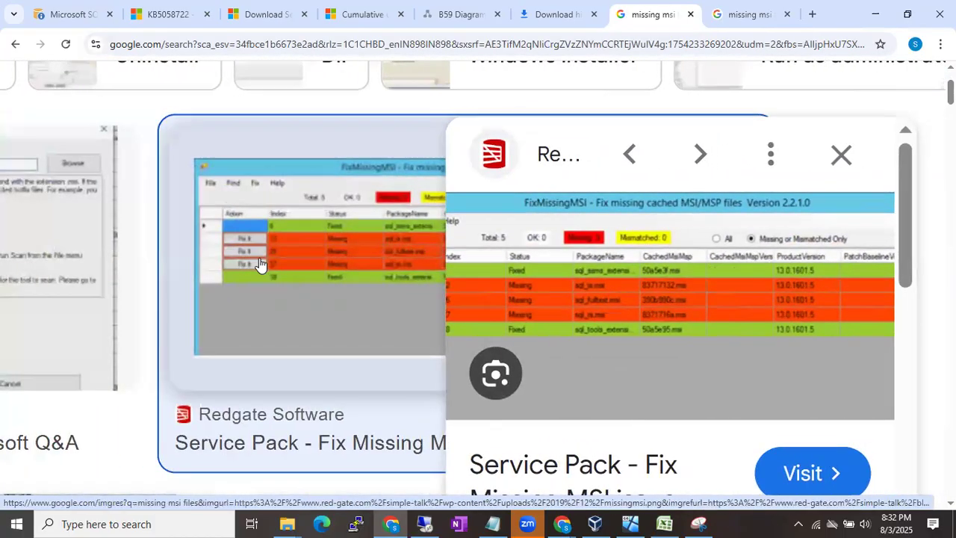
scroll(423, 277, down, 3)
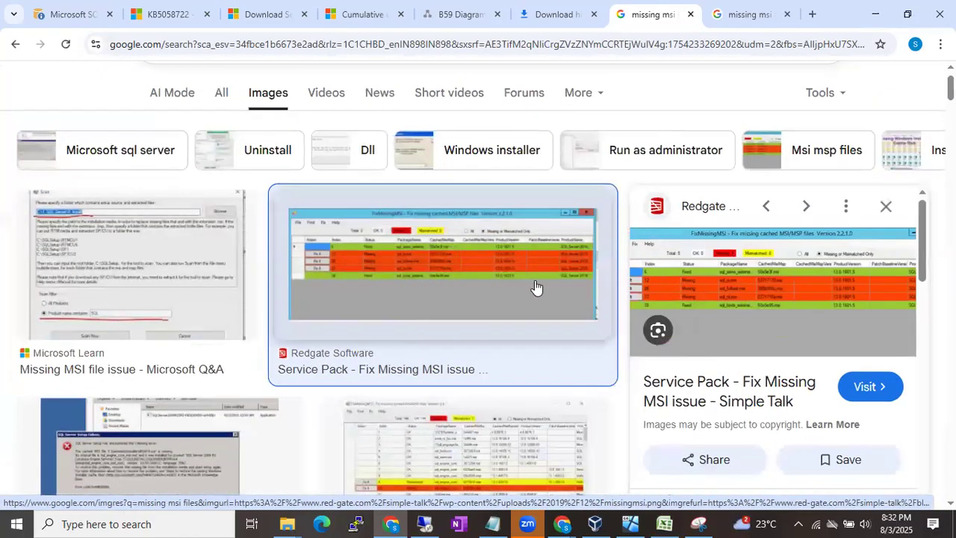
scroll(482, 266, down, 3)
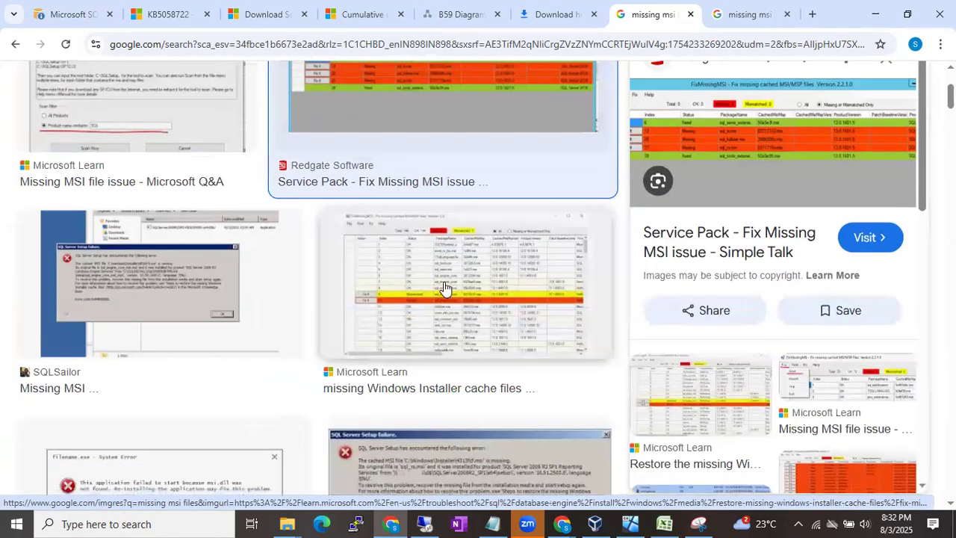
click(423, 299)
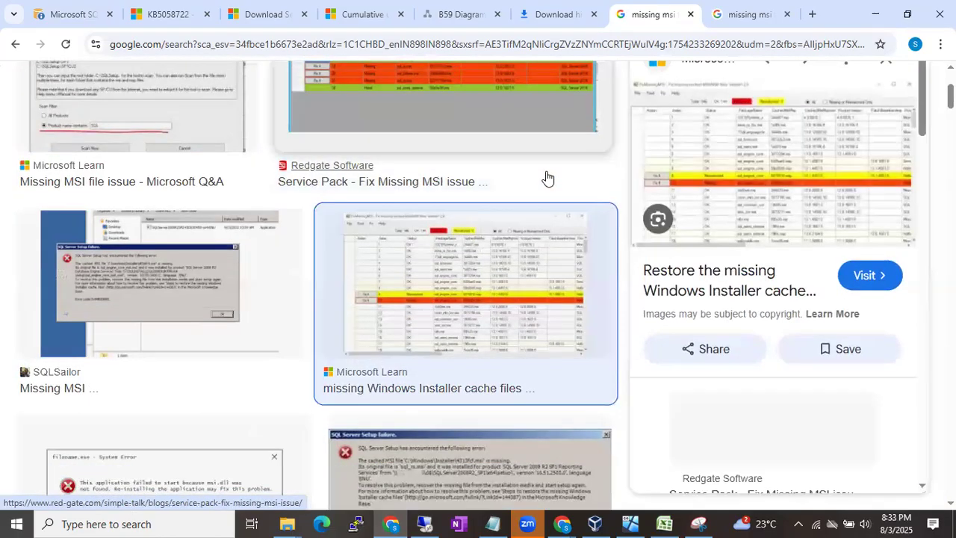
click(695, 140)
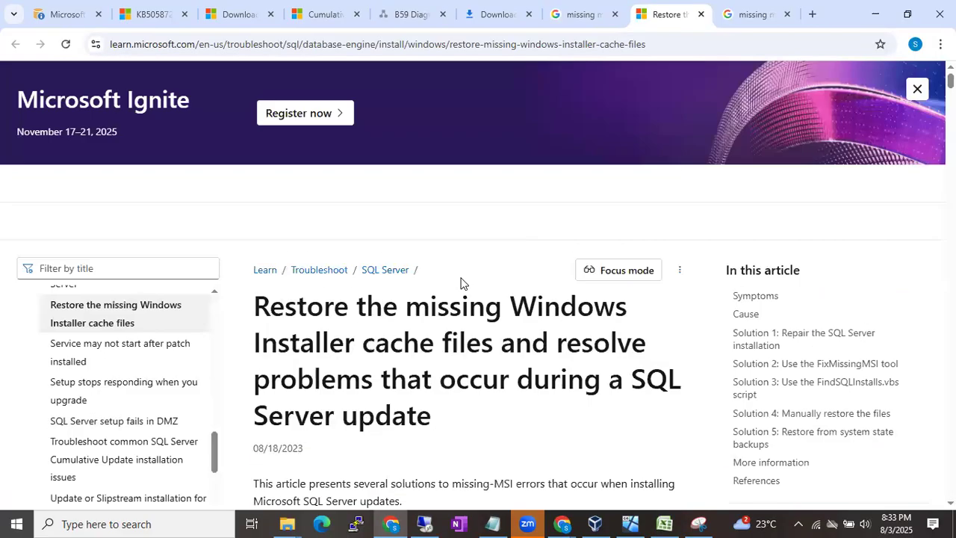
- Scroll the Microsoft Learn article to step 8 and the FixMissingMSI results table showing Fix It actions
scroll(461, 281, down, 10)
scroll(461, 281, down, 15)
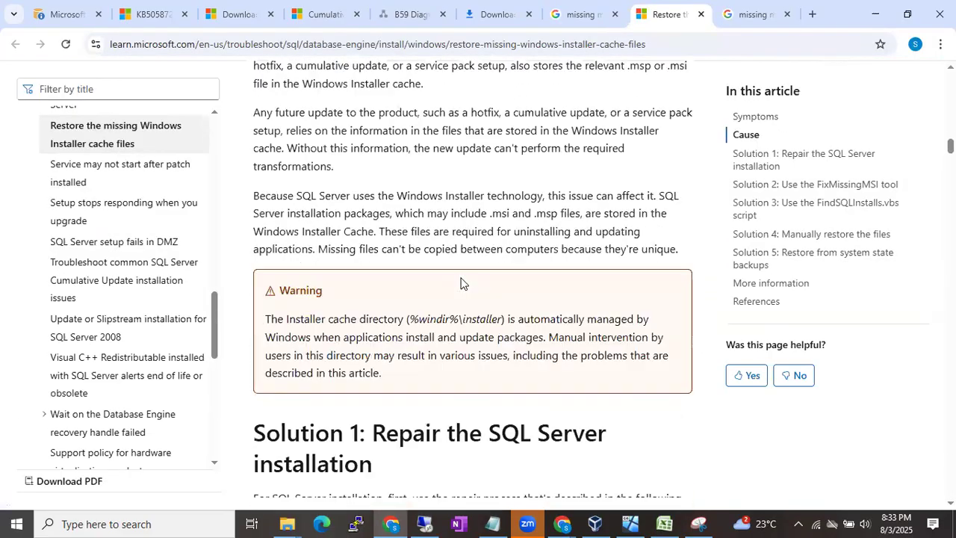
scroll(461, 282, down, 8)
scroll(461, 282, up, 2)
ctrl+scroll(461, 282, up, 4)
ctrl+scroll(461, 278, up, 2)
scroll(461, 278, up, 1)
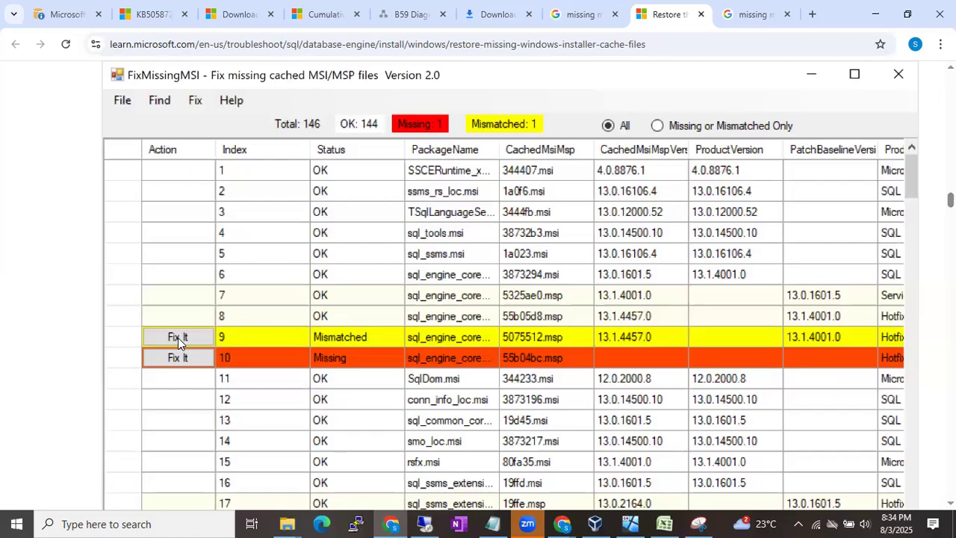
scroll(302, 366, right, 3)
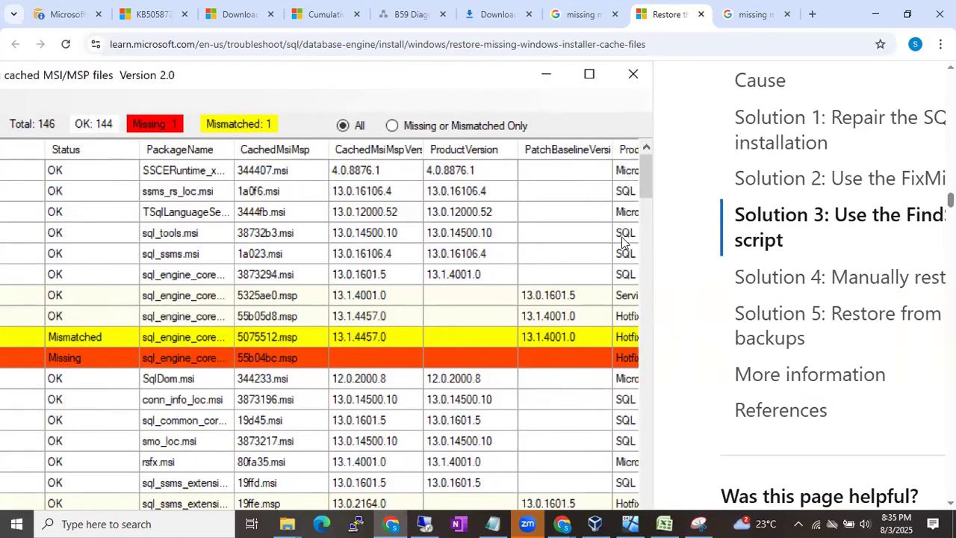
scroll(543, 340, left, 1)
scroll(543, 340, left, 4)
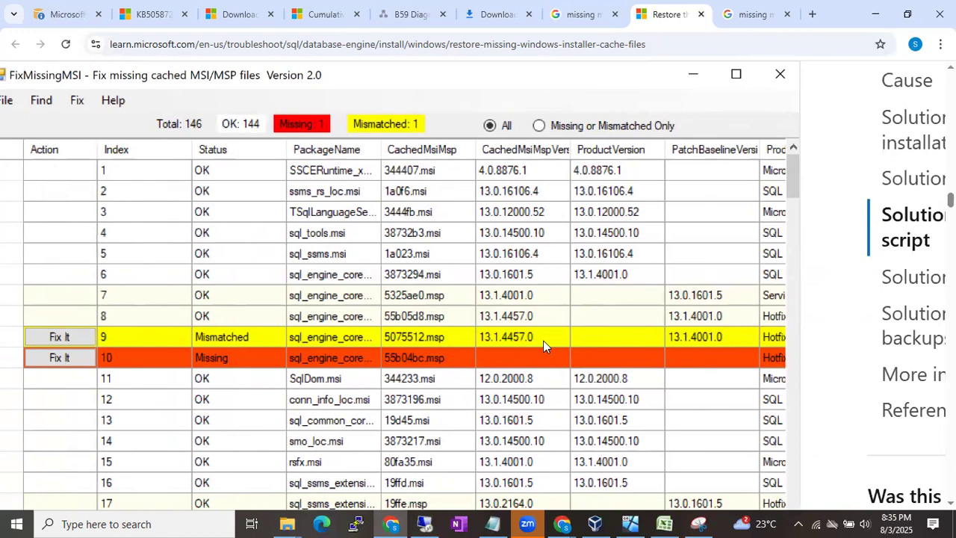
scroll(544, 341, down, 3)
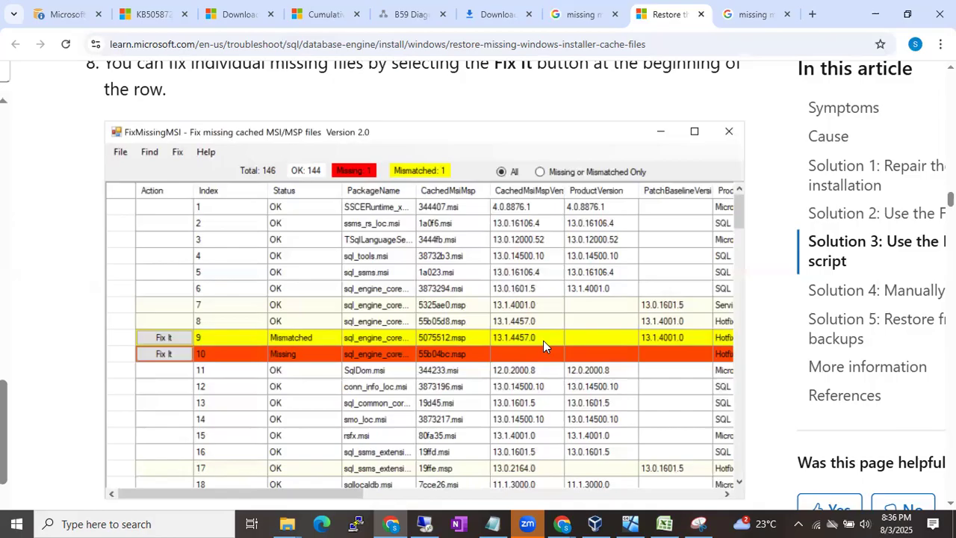
- Switch to the remote desktop session showing the server's C:\Windows\installer folder
click(425, 524)
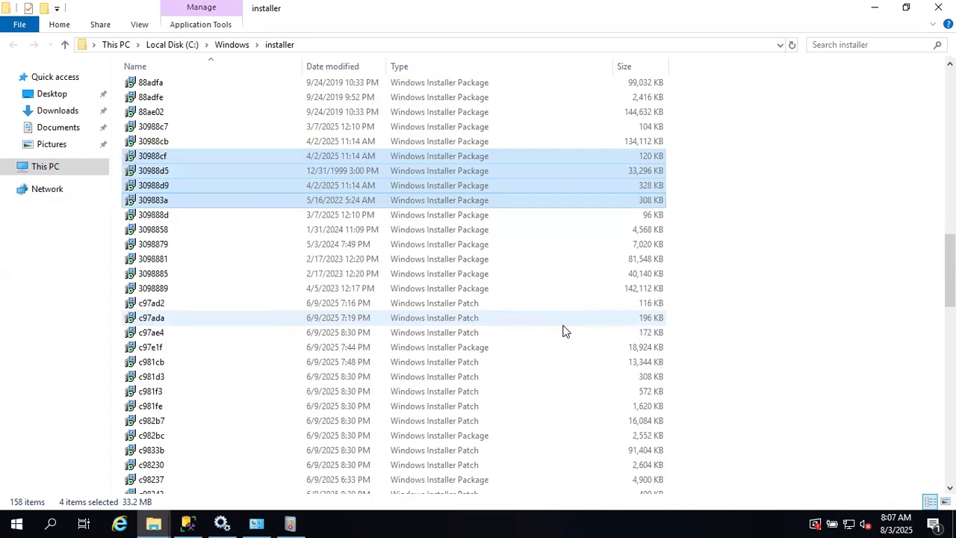
- Minimize the remote session to get back to the FixMissingMSI article in Chrome
mouse_move(545, 8)
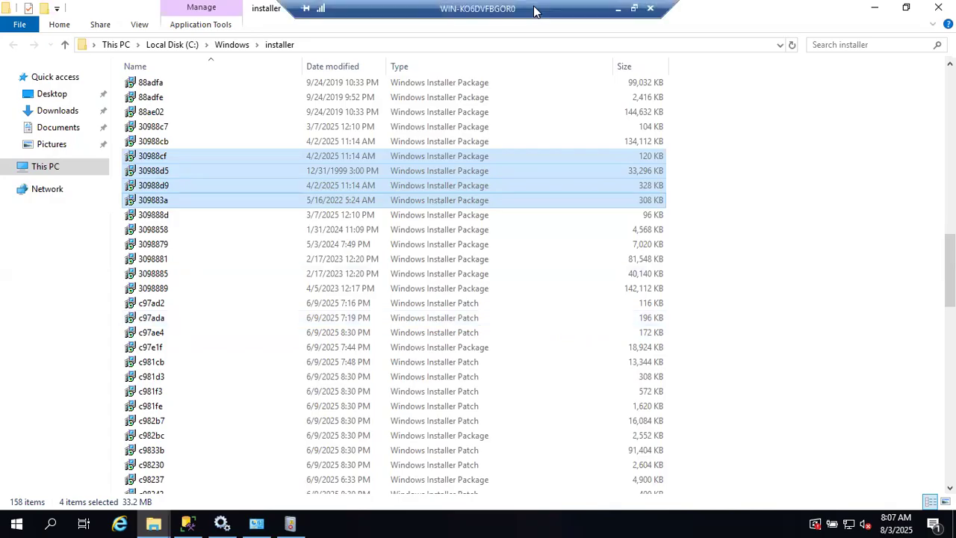
click(617, 9)
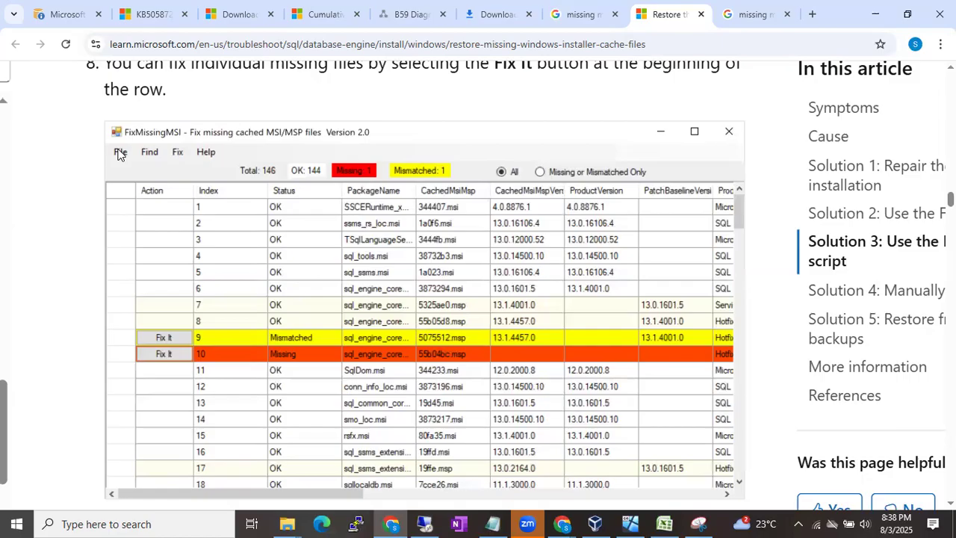
- Go back to the 'missing msi files' Google Images tab and browse the results
click(594, 6)
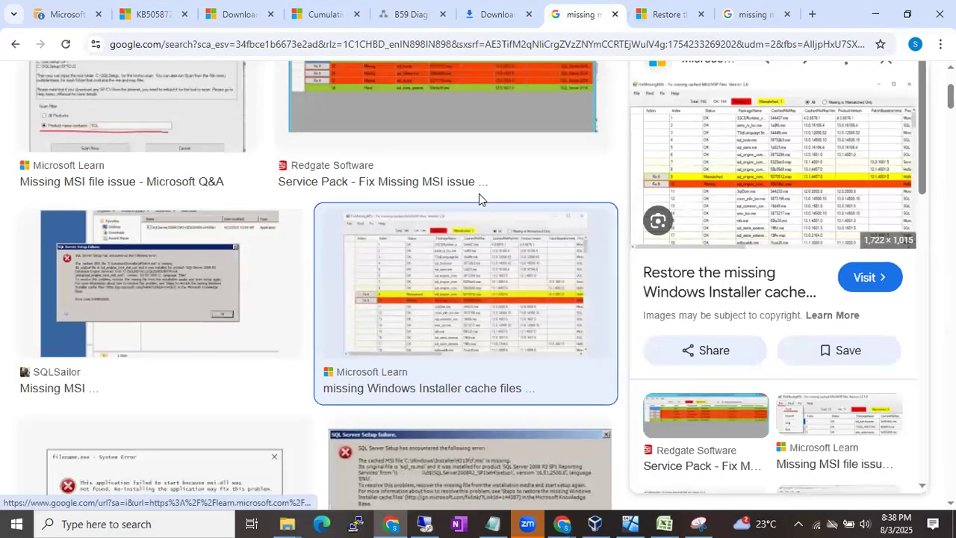
scroll(479, 193, up, 2)
scroll(479, 198, up, 1)
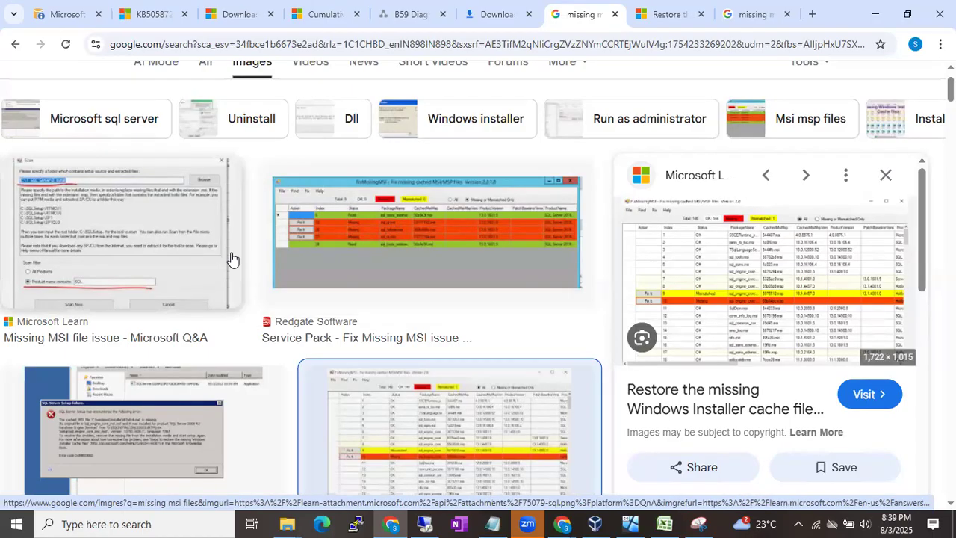
scroll(231, 258, up, 1)
scroll(187, 263, down, 3)
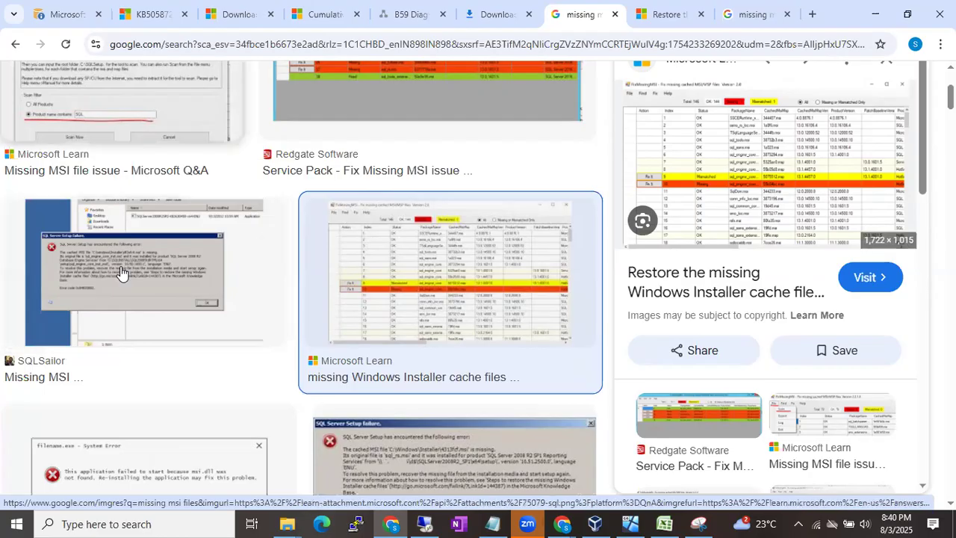
- Type 'Break for 15min' and 'Record' on separate lines in the untitled Notepad note
click(487, 522)
text(Break for 15min)
key(Return)
text(R)
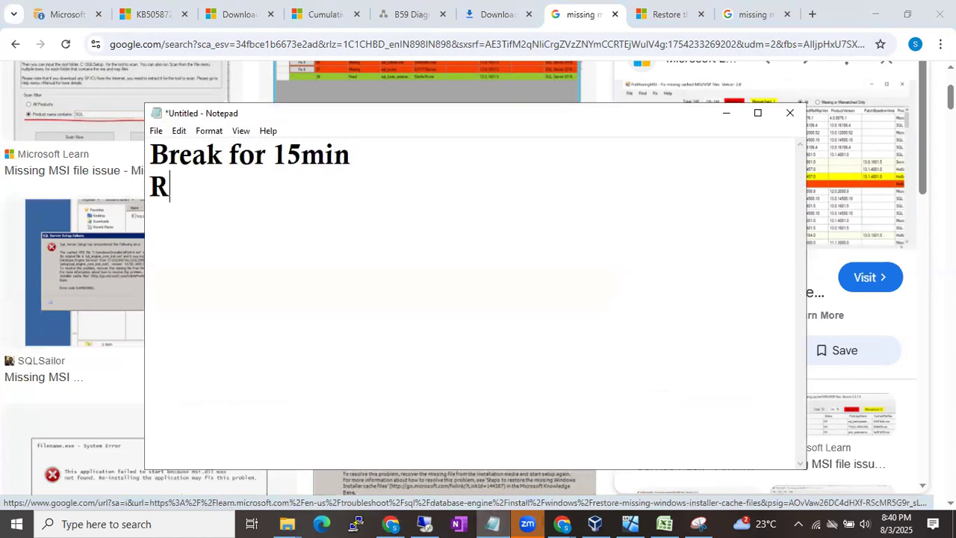
text(ecord)
key(Return)
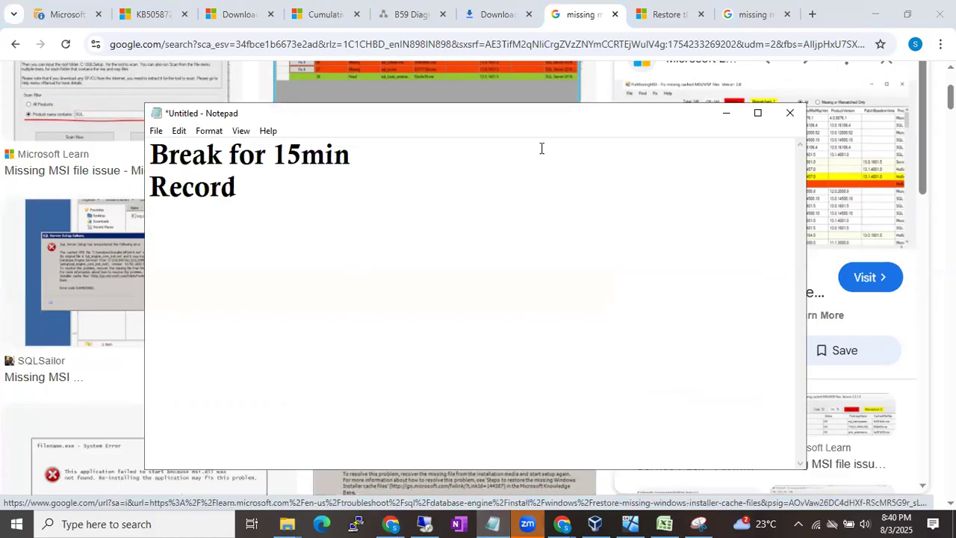